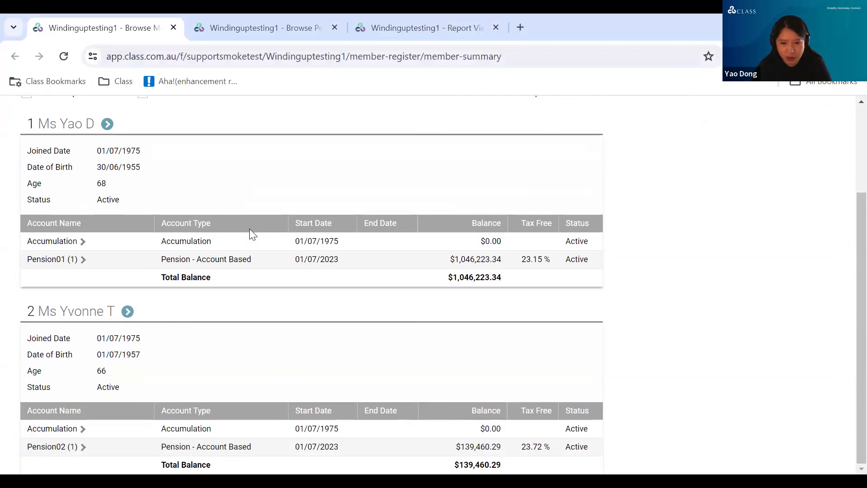
scroll(252, 234, "up", 2)
scroll(249, 230, "down", 1)
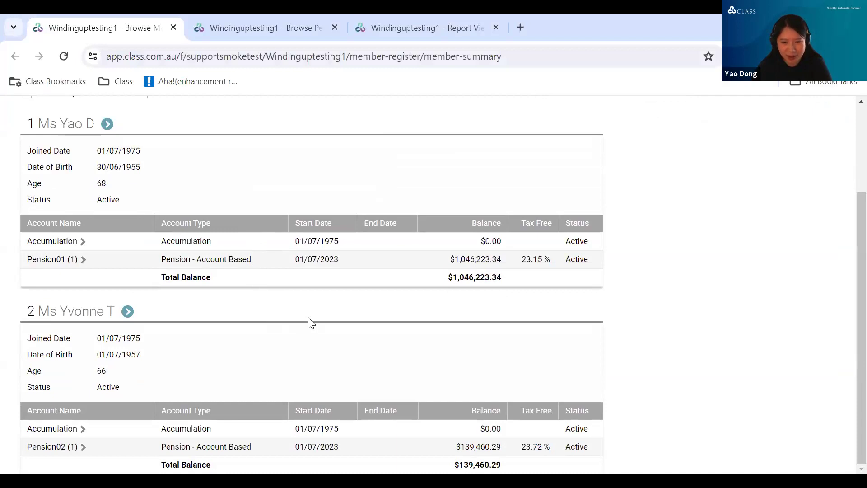
scroll(311, 323, "up", 2)
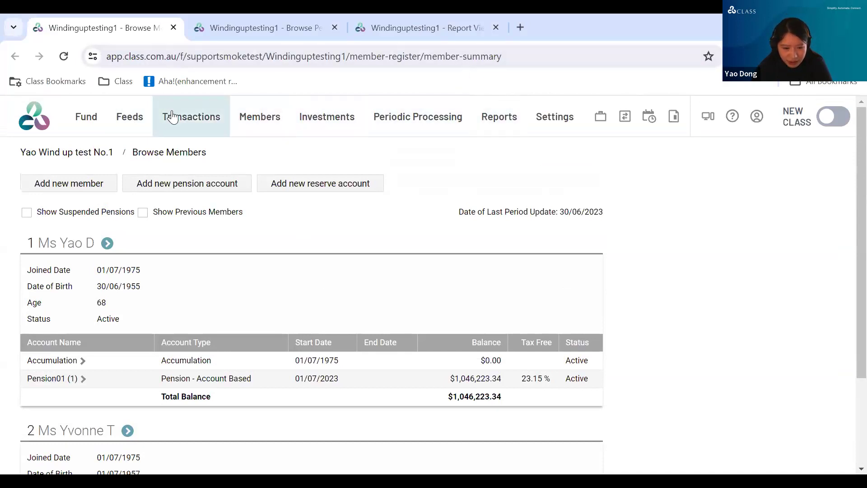
- Open the fund's period updates page listing its financial years, keeping only one copy of that page open
left_click(409, 132)
right_click(408, 155)
left_click(420, 168)
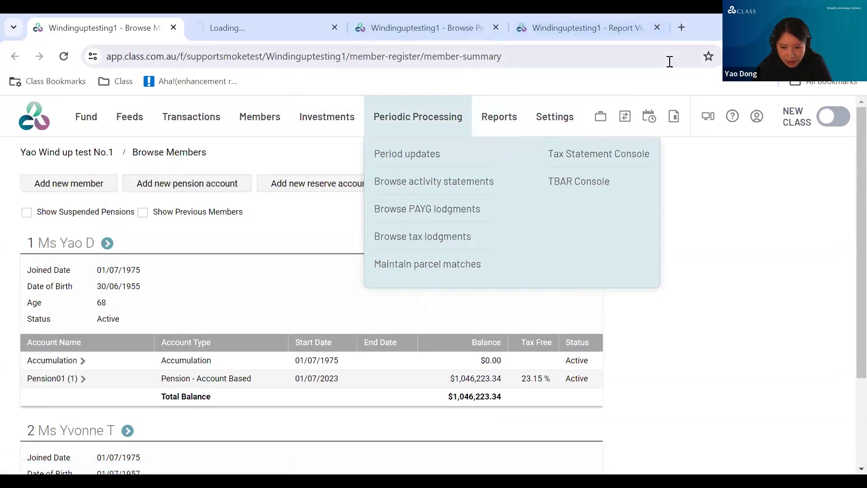
left_click(398, 27)
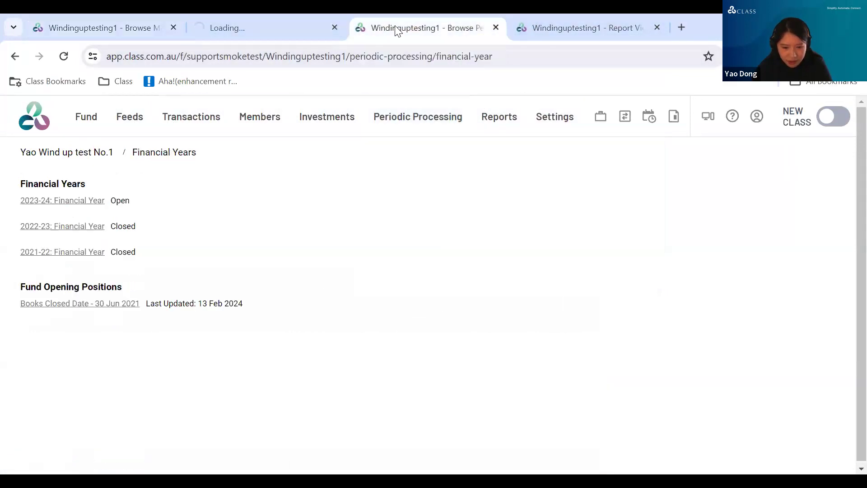
left_click(336, 27)
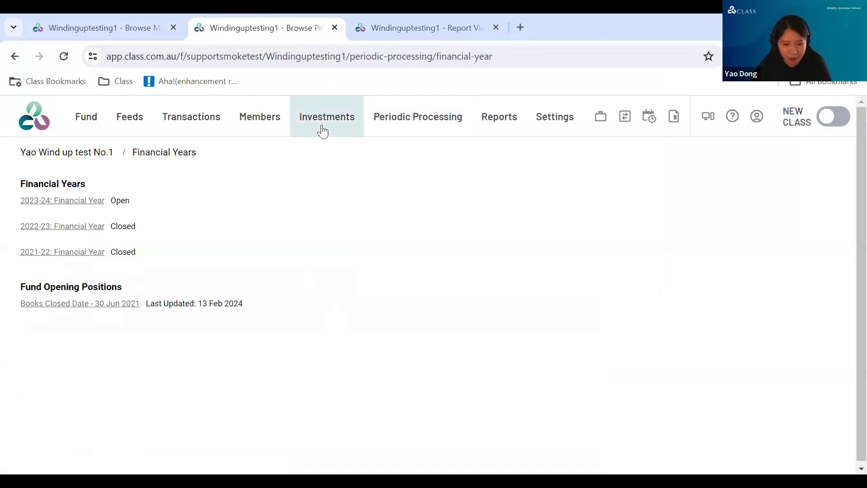
- View the fund's investment holding accounts as at 30/06/2023, and clear the date to list the current holdings
mouse_move(321, 130)
left_click(323, 153)
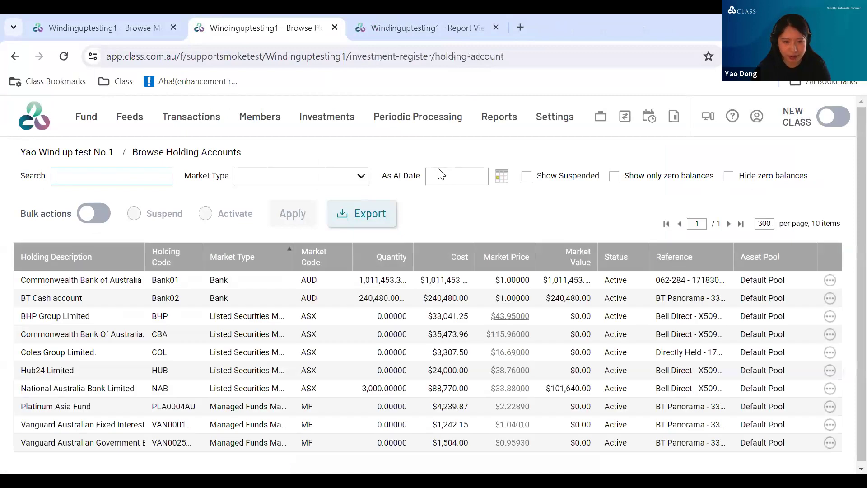
left_click(444, 176)
type("30062023")
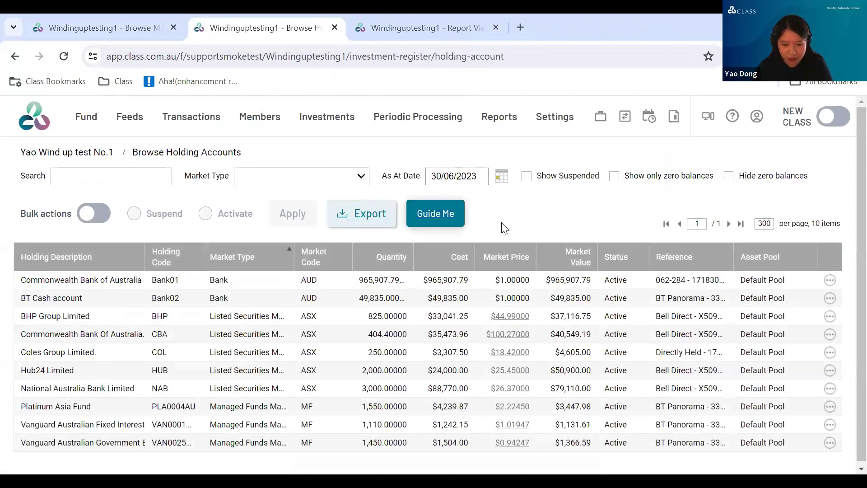
scroll(511, 219, "down", 1)
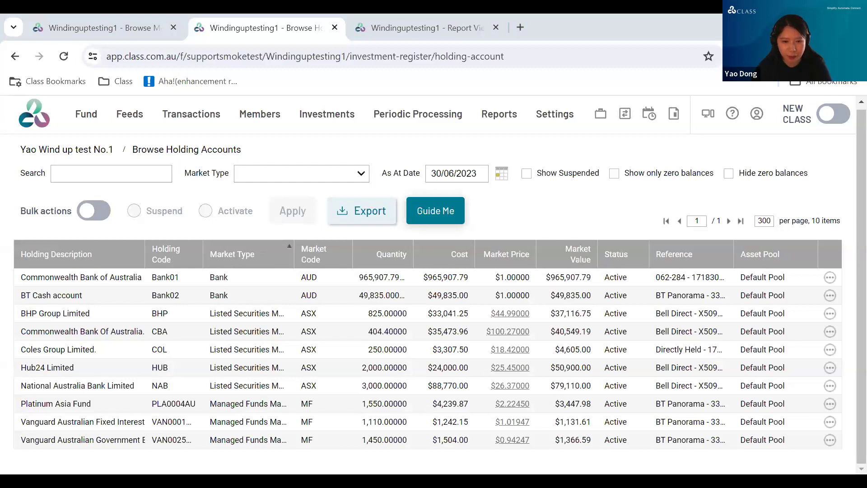
triple_click(463, 171)
key("BackSpace")
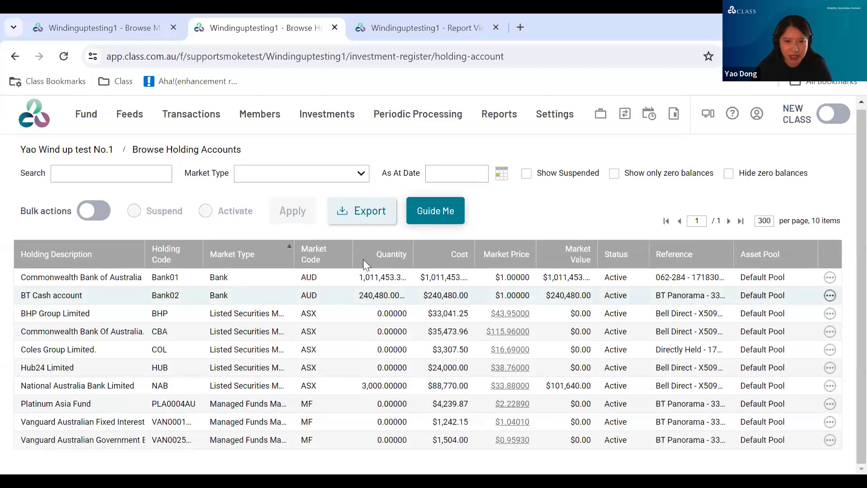
- Match the unmatched NAB Sale cash transaction of 09/01/2024 to a new listed security disposal event
left_click(191, 115)
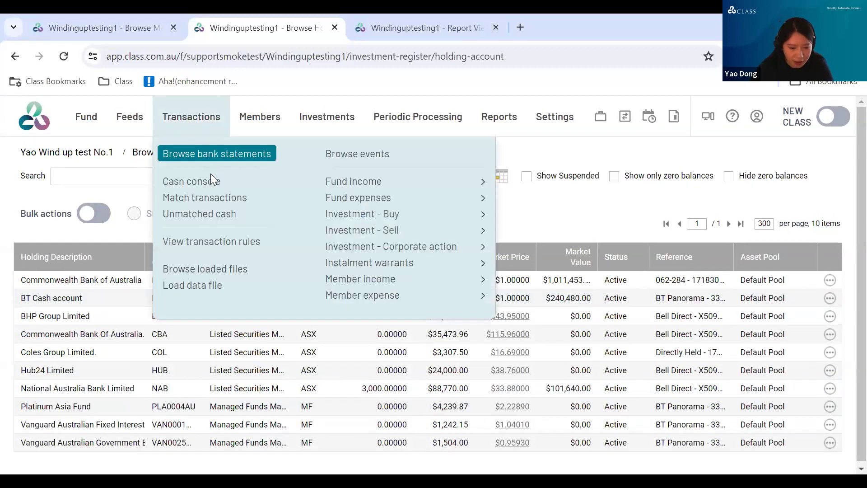
left_click(211, 197)
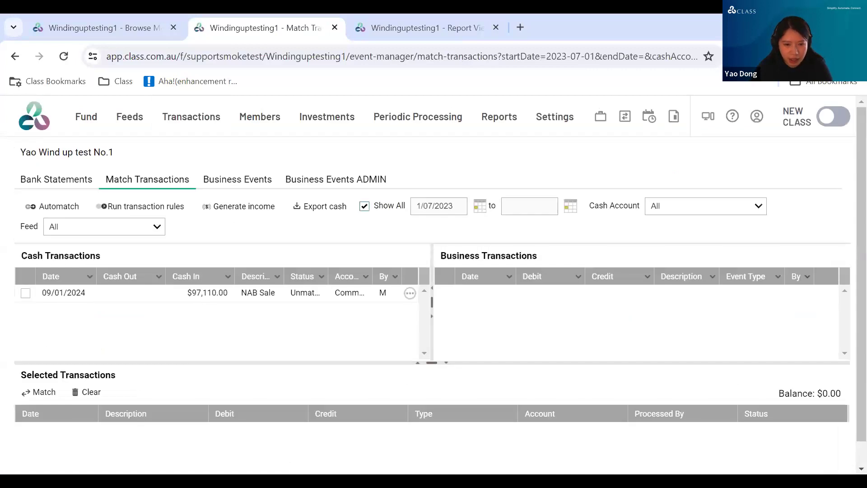
left_click(134, 294)
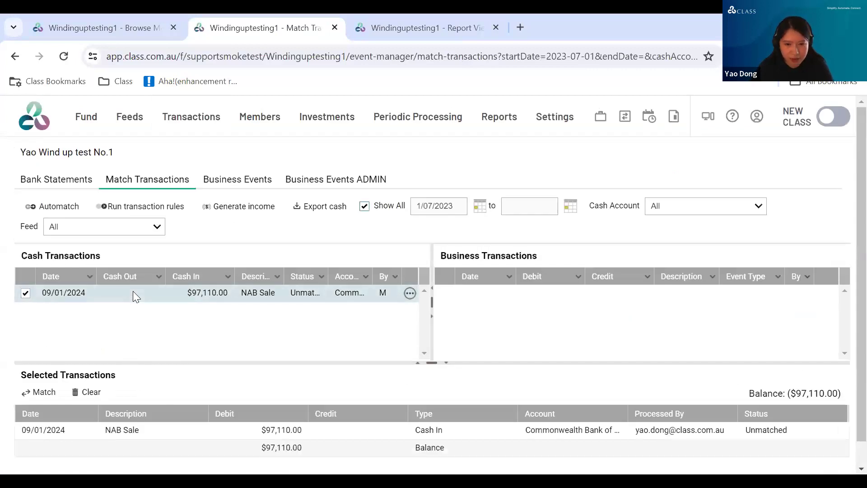
left_click(410, 293)
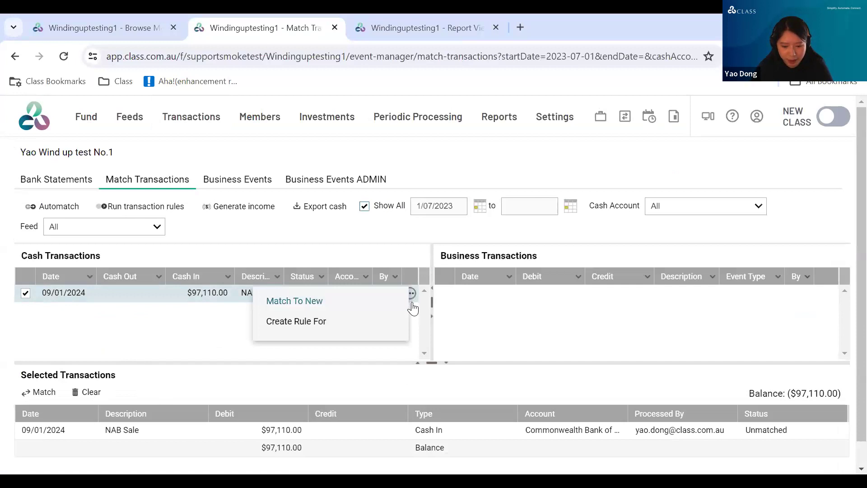
left_click(380, 302)
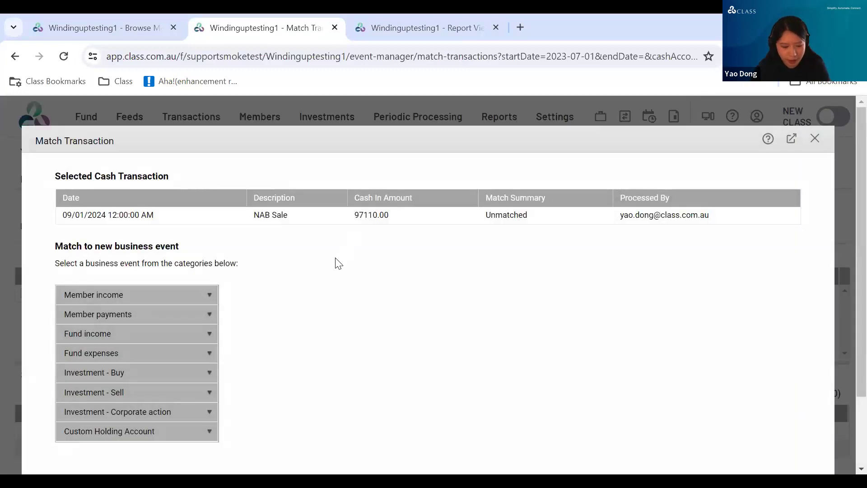
scroll(334, 261, "down", 2)
left_click(175, 304)
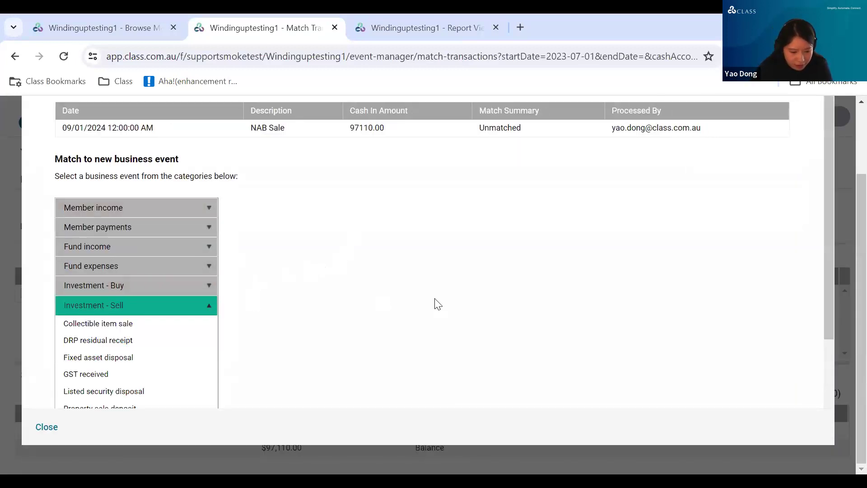
scroll(437, 303, "down", 3)
left_click(141, 261)
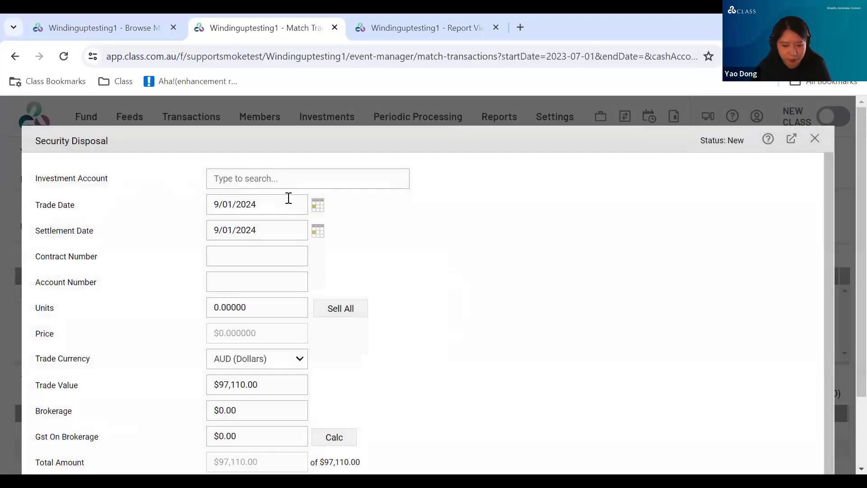
- Record the disposal of all National Australia Bank Limited units and check the investment holding accounts
left_click(304, 180)
type("nab")
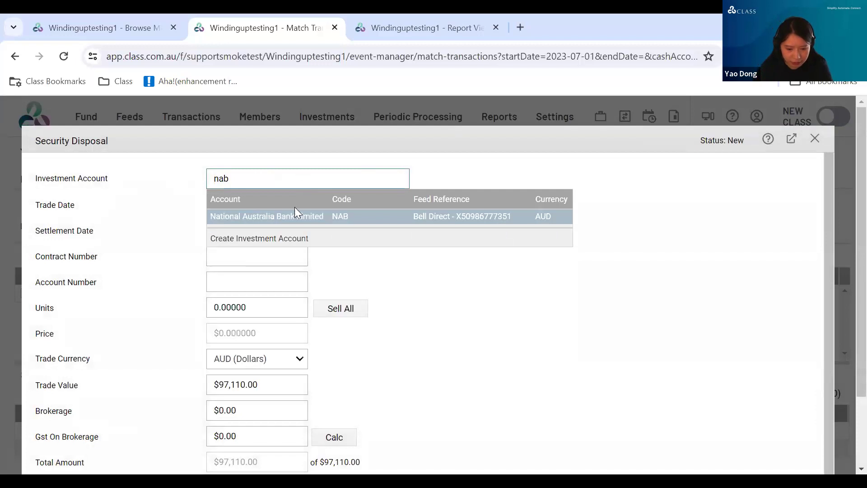
left_click(294, 207)
left_click(343, 311)
scroll(528, 313, "down", 1)
scroll(741, 390, "down", 2)
left_click(800, 428)
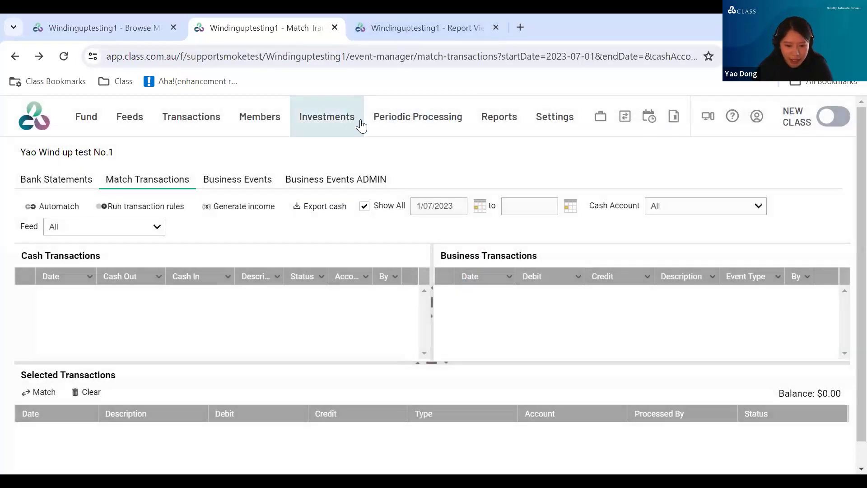
mouse_move(327, 119)
left_click(328, 157)
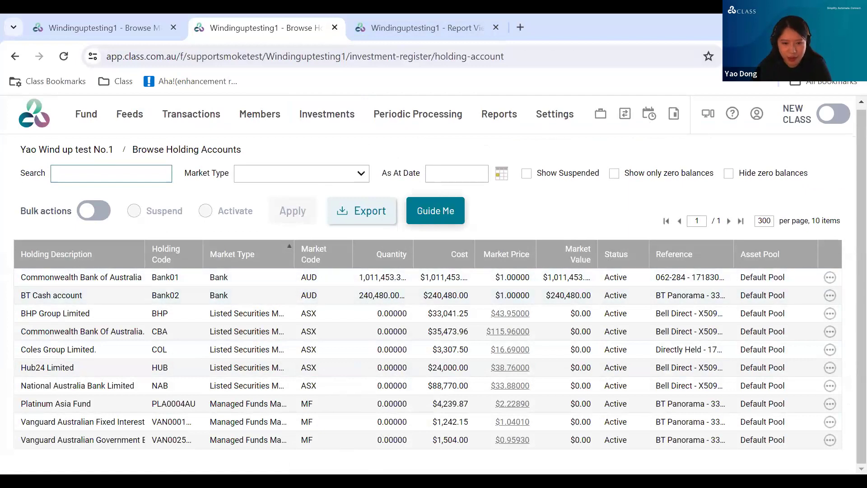
- Run the Pension Limit Report for the 2023-24 financial year as a PDF and open the downloaded file
left_click(407, 27)
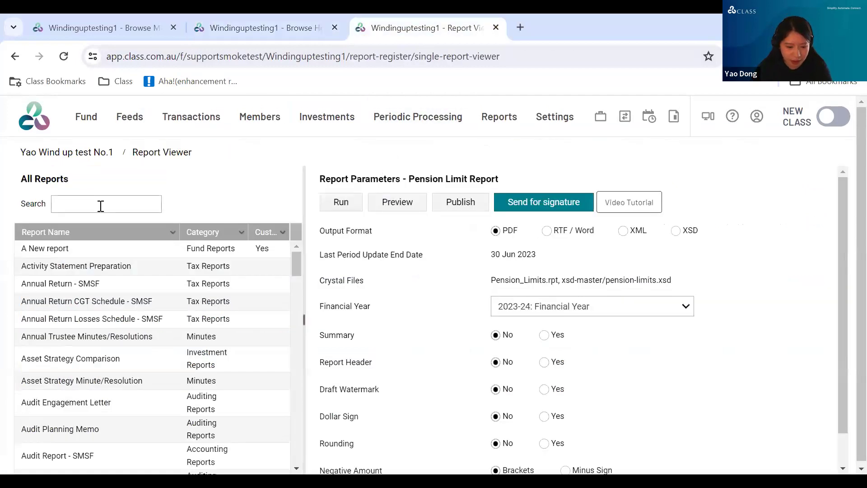
left_click(101, 206)
type("pension")
left_click(93, 261)
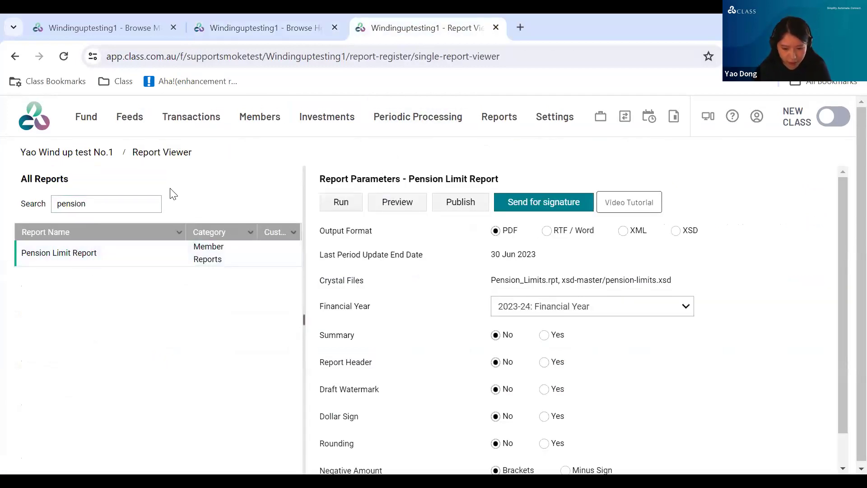
left_click(340, 202)
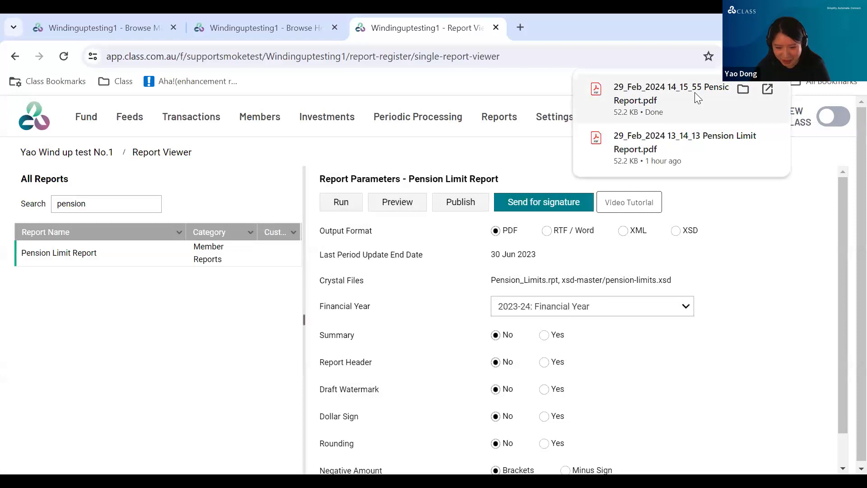
left_click(695, 92)
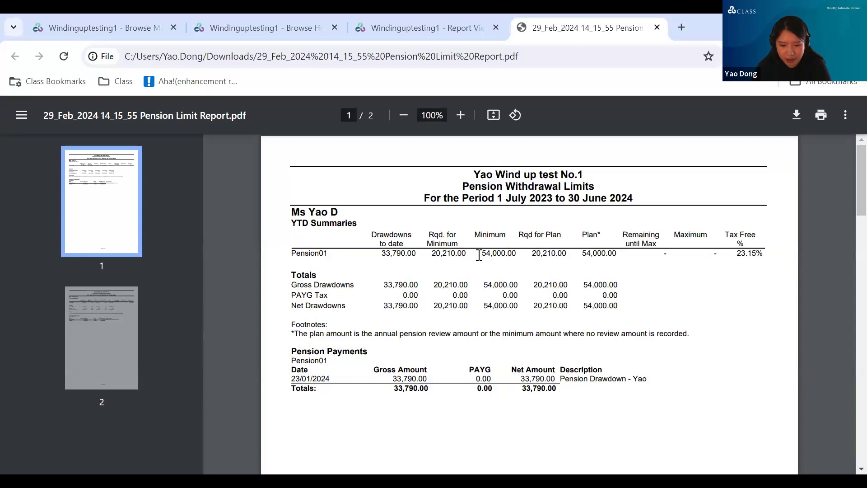
- Examine the Minimum and Rqd. for Minimum amounts for Pension01 in the report
left_click_drag(514, 254, 519, 255)
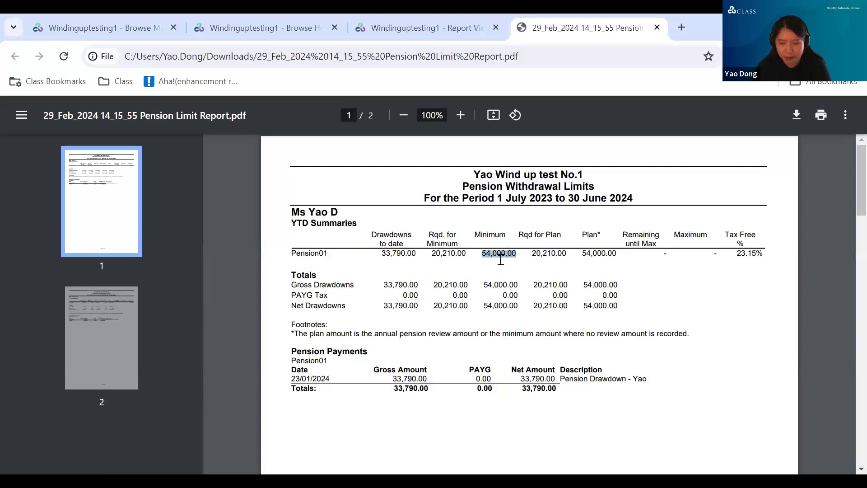
left_click(477, 260)
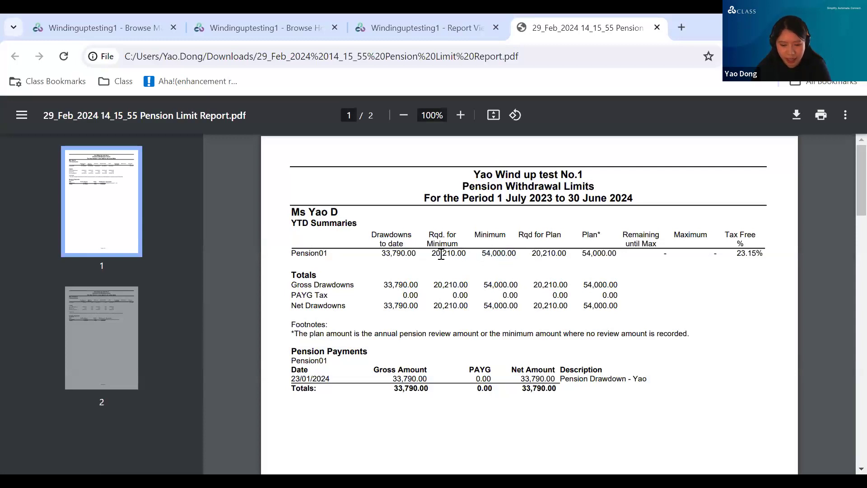
left_click_drag(429, 254, 478, 256)
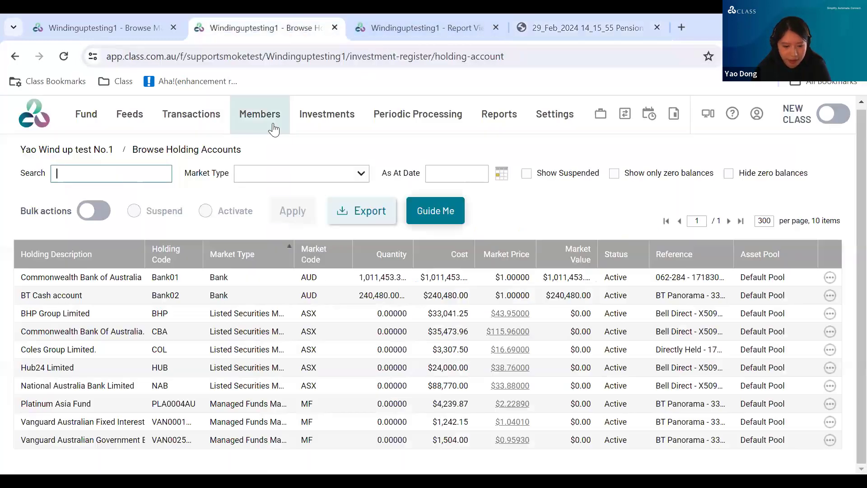
- Open the first member's Pension01 account from Browse Members and start its next period review
left_click(286, 24)
left_click(271, 166)
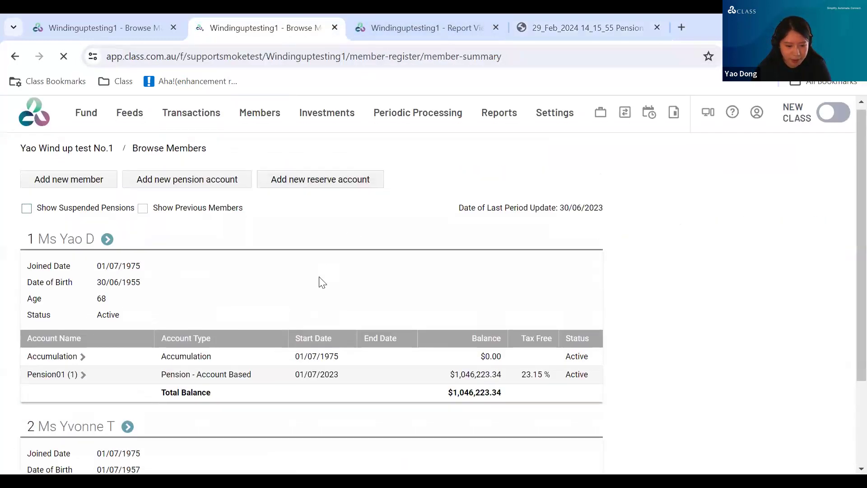
scroll(322, 282, "down", 2)
left_click(76, 310)
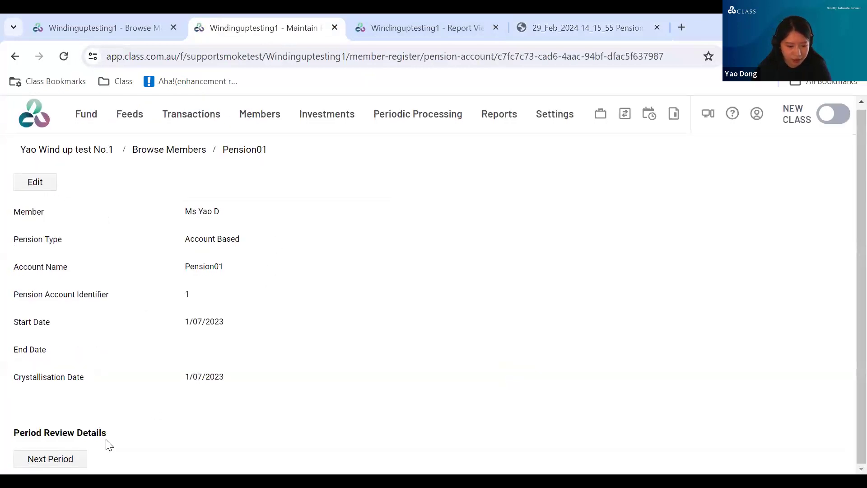
left_click(75, 458)
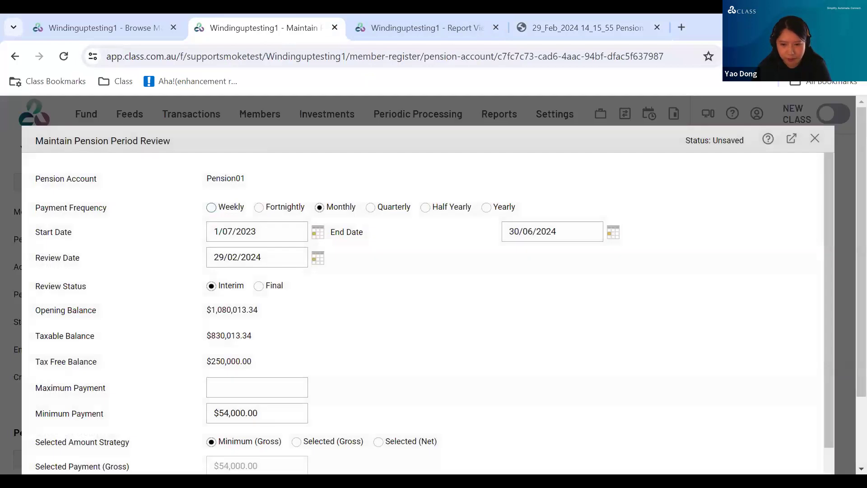
- Set the pension review's end date to 14/02/2024, recalculate the payments, and save the review
left_click_drag(559, 238, 212, 236)
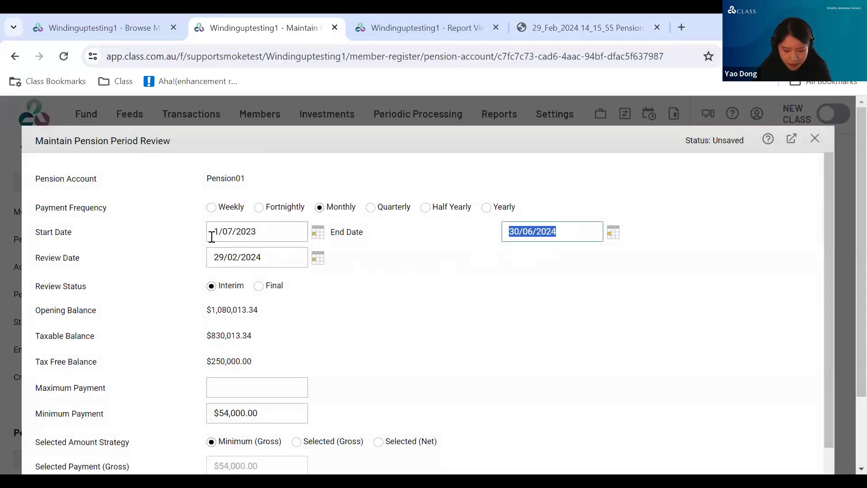
type("1402")
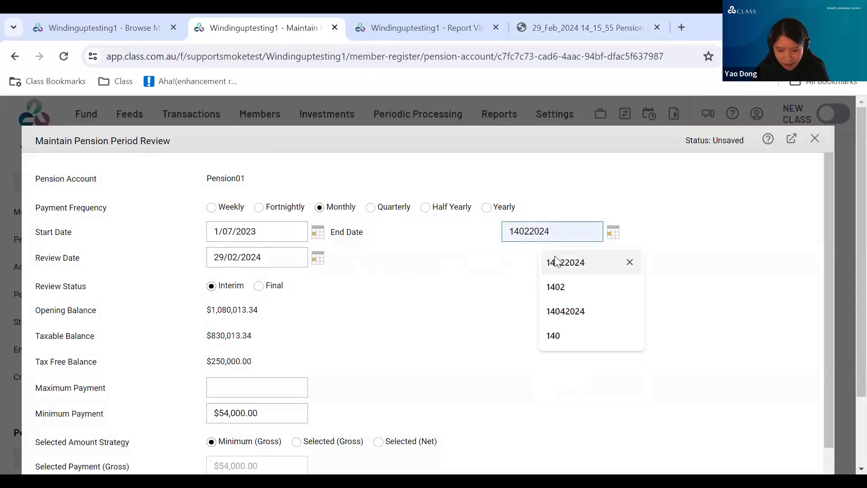
left_click(553, 262)
scroll(438, 329, "down", 2)
left_click(364, 400)
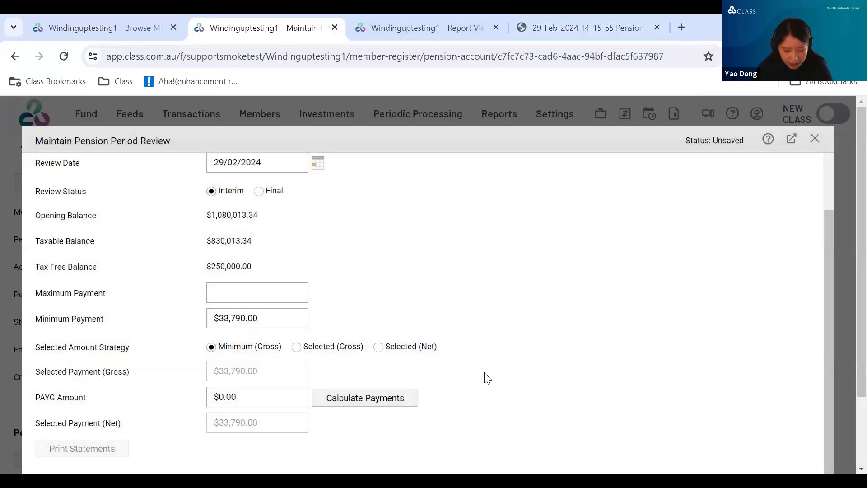
scroll(486, 377, "down", 2)
left_click(808, 427)
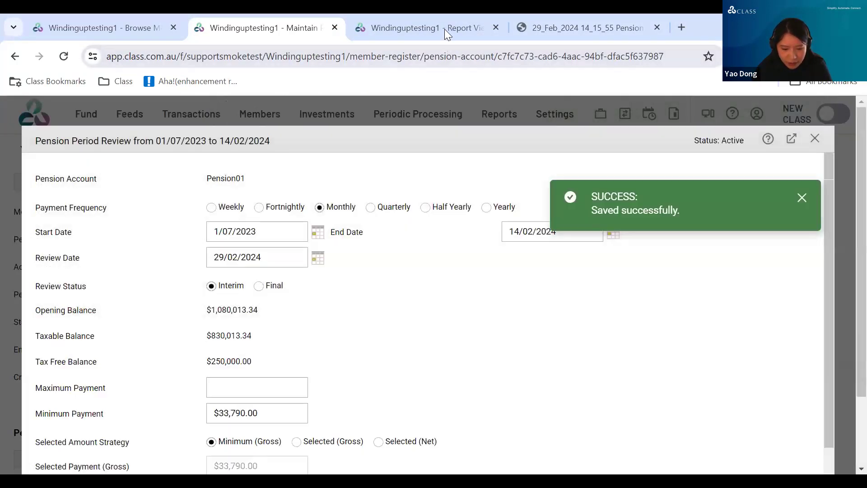
- Rerun the Pension Limit Report and open the new PDF to check Pension01's minimum drawdown
left_click(444, 27)
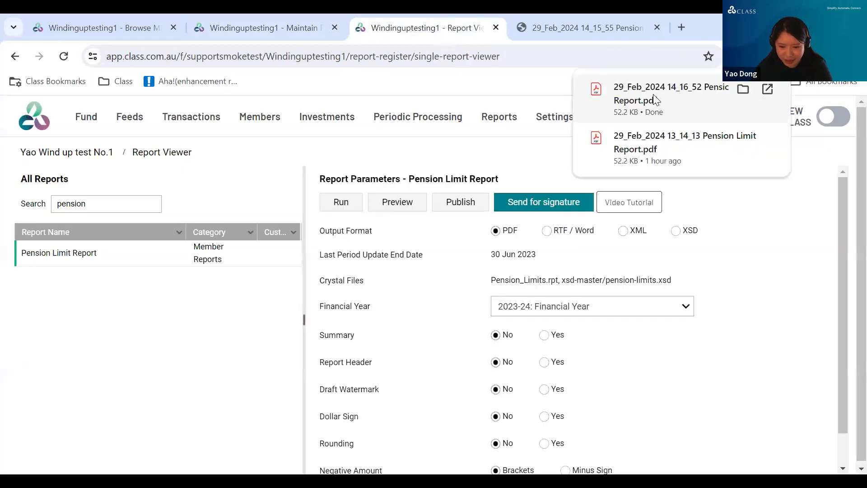
left_click(653, 95)
scroll(499, 239, "down", 1)
scroll(499, 238, "up", 1)
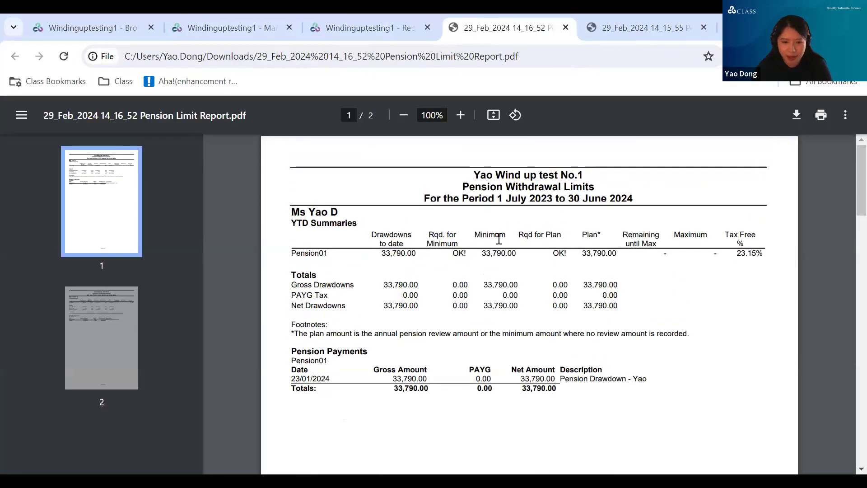
- Examine Pension01's Minimum and Rqd. for Minimum amounts in the rerun report, and close both Pension Limit Report PDFs
left_click_drag(483, 255, 524, 254)
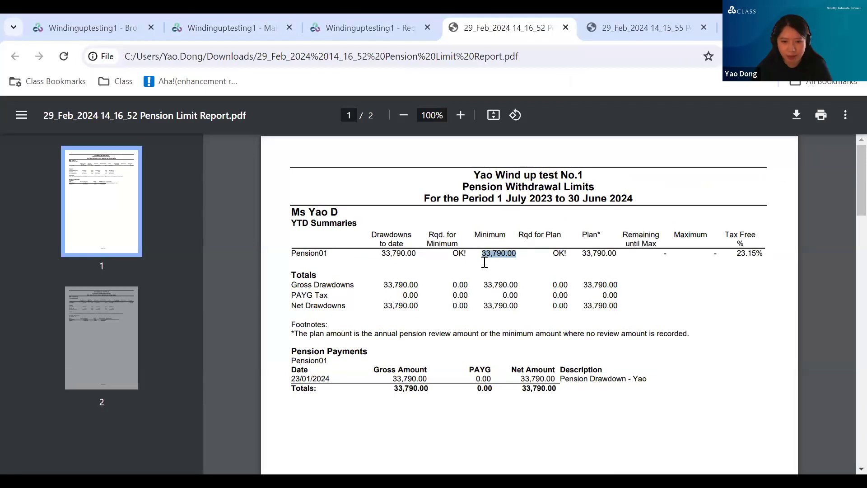
left_click(457, 268)
left_click_drag(448, 254, 469, 254)
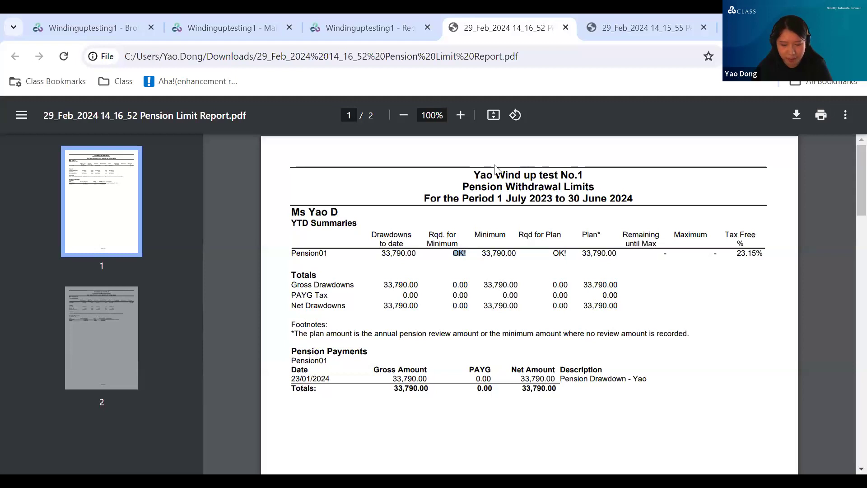
left_click(566, 28)
left_click(566, 28)
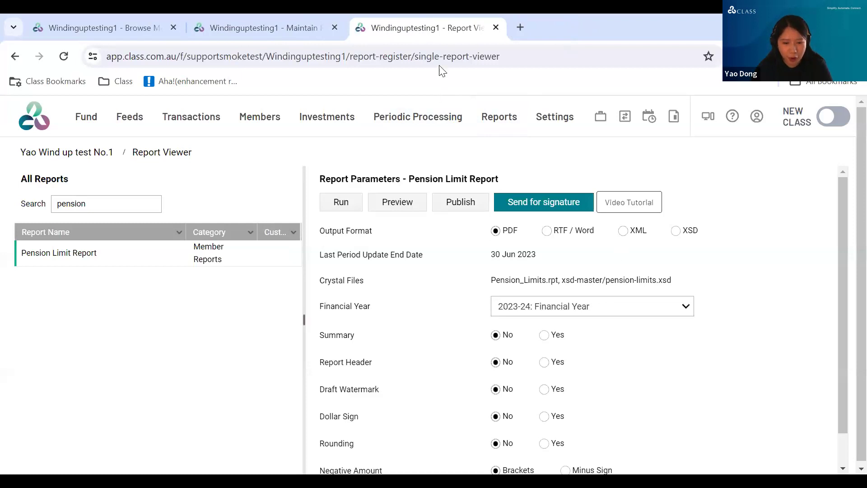
- Close the Pension01 period review and open Match Transactions to check for unmatched cash or business transactions
left_click(277, 28)
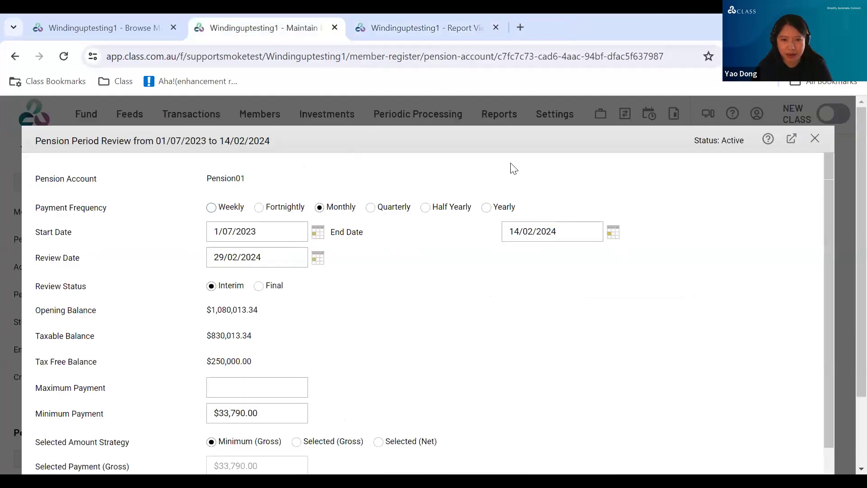
left_click(815, 140)
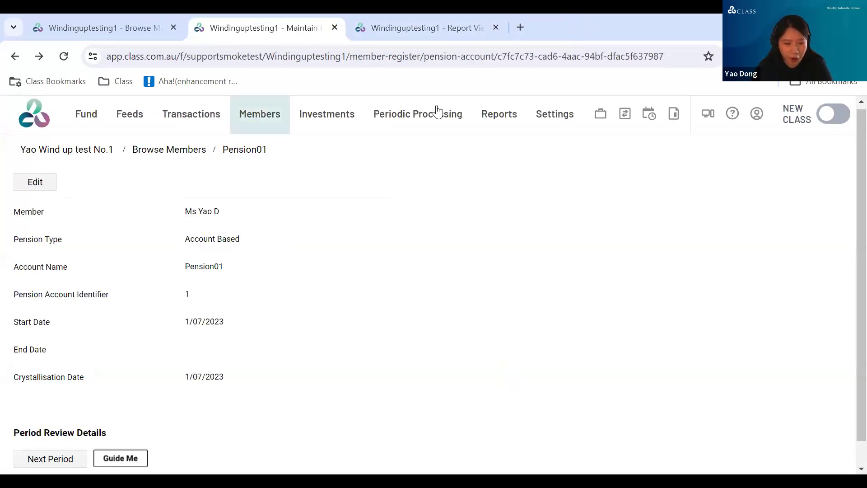
left_click(199, 122)
left_click(204, 194)
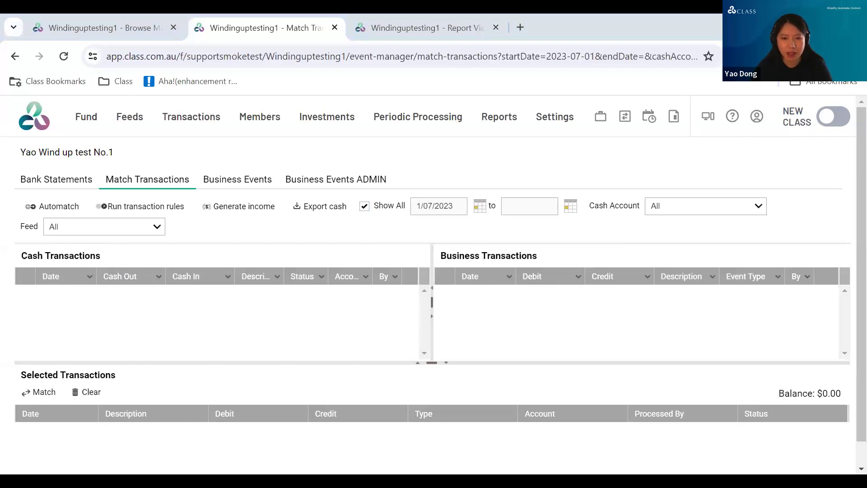
- Open the fund's details for editing and set its End Date to 14/02/2024
left_click(90, 129)
left_click(93, 168)
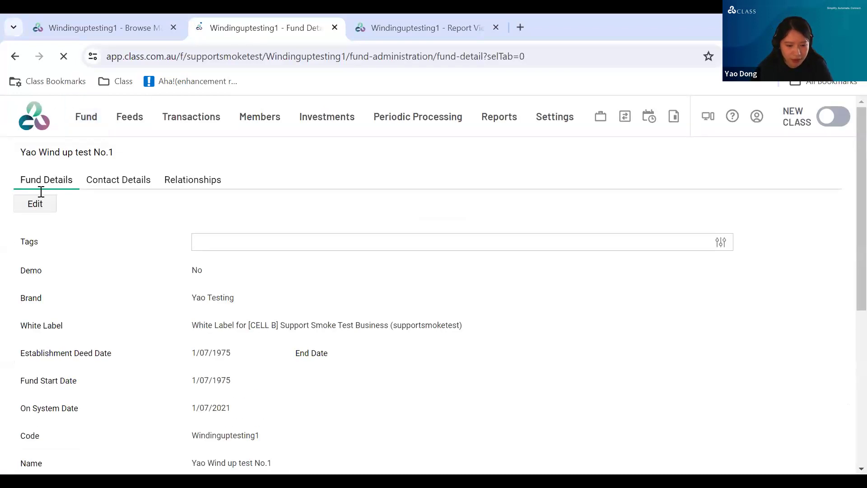
left_click(37, 201)
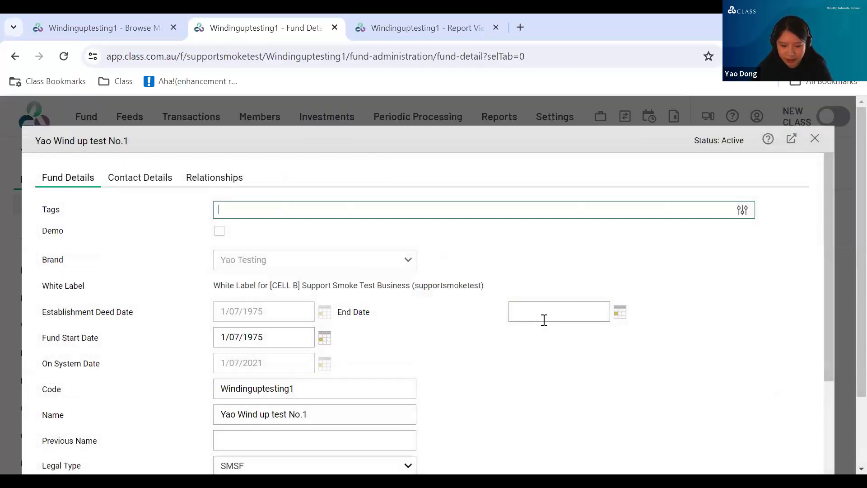
left_click(544, 318)
type("1")
type("4/02")
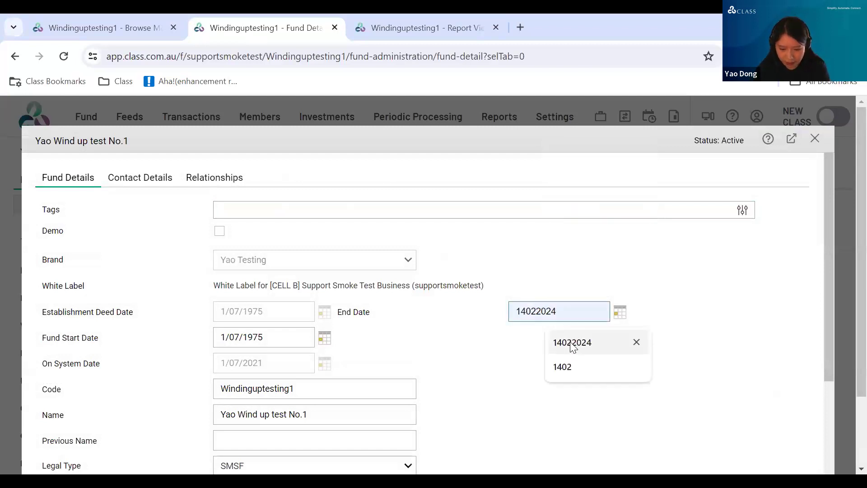
left_click(571, 341)
- Check the entered fund end date, save the fund details, and close the editing form
scroll(487, 356, "down", 2)
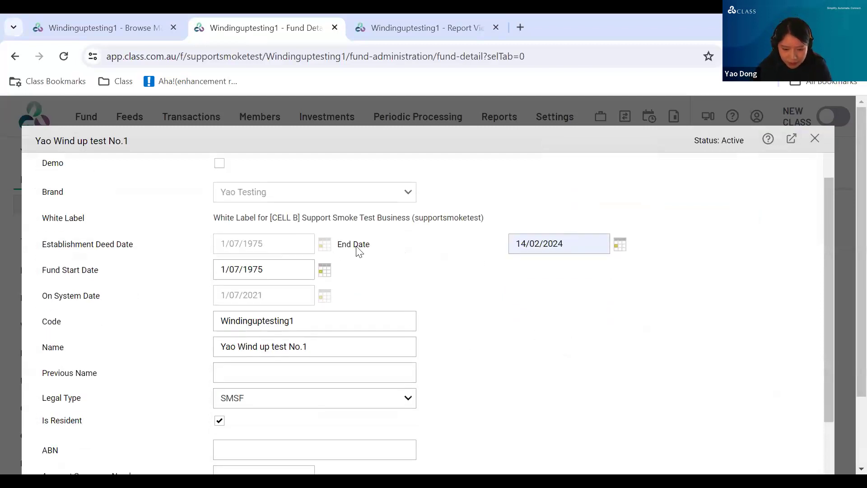
left_click_drag(514, 248, 581, 244)
left_click(523, 323)
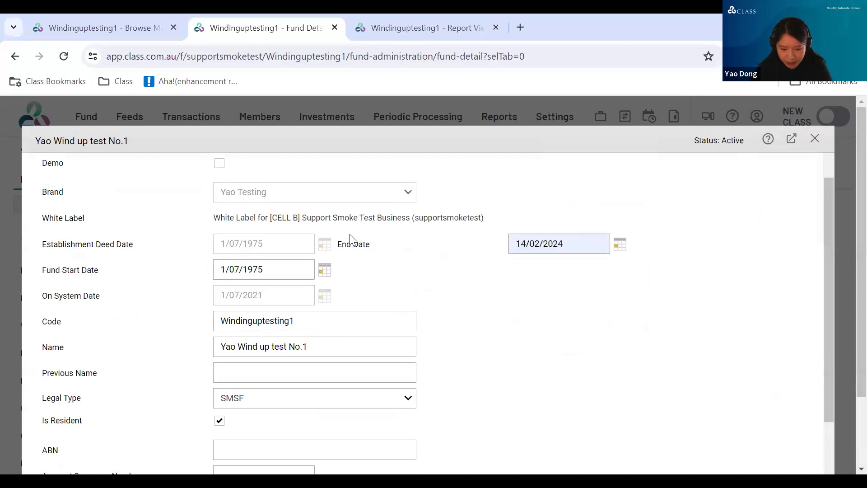
scroll(596, 344, "down", 4)
left_click(808, 426)
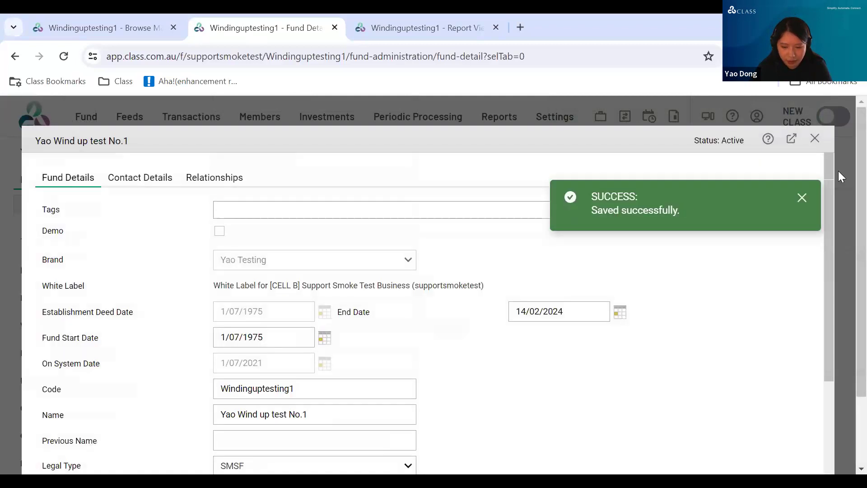
left_click(816, 139)
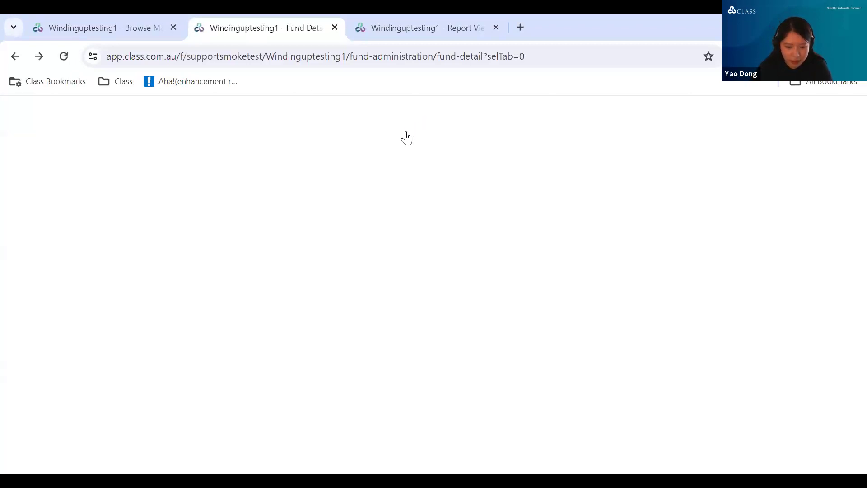
- Process a new period update for the 2023-24 financial year with the period end date 14/02/2024
left_click(408, 130)
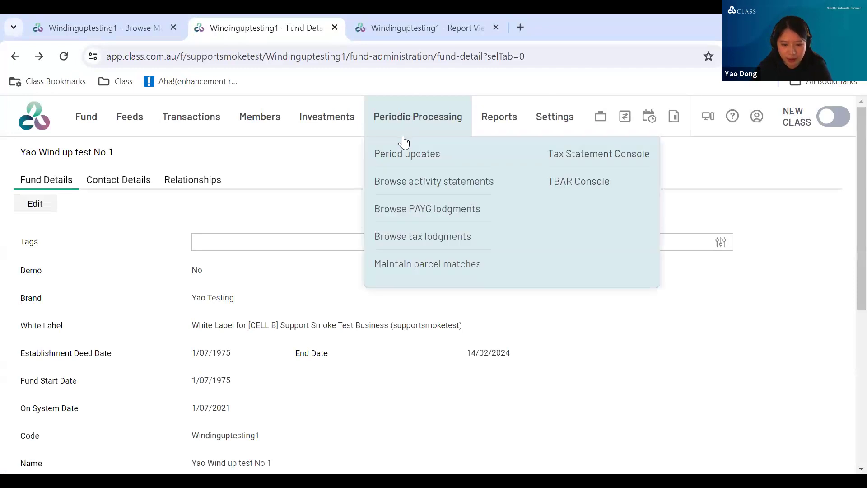
left_click(403, 151)
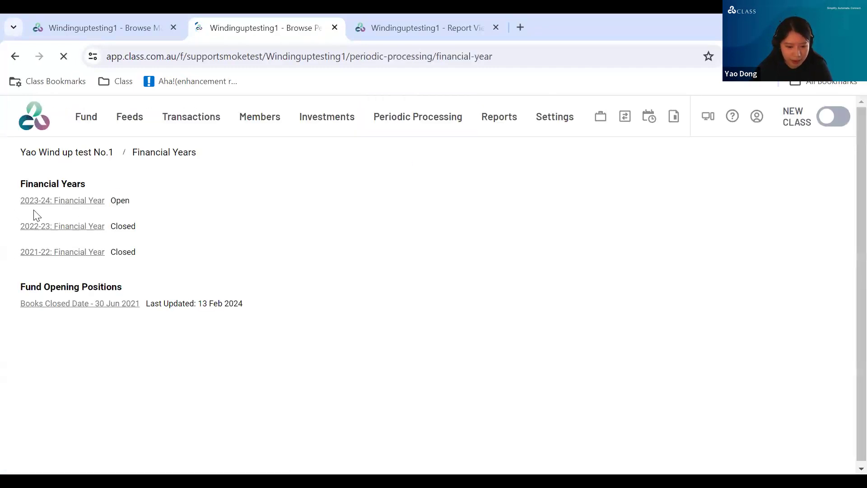
left_click(34, 200)
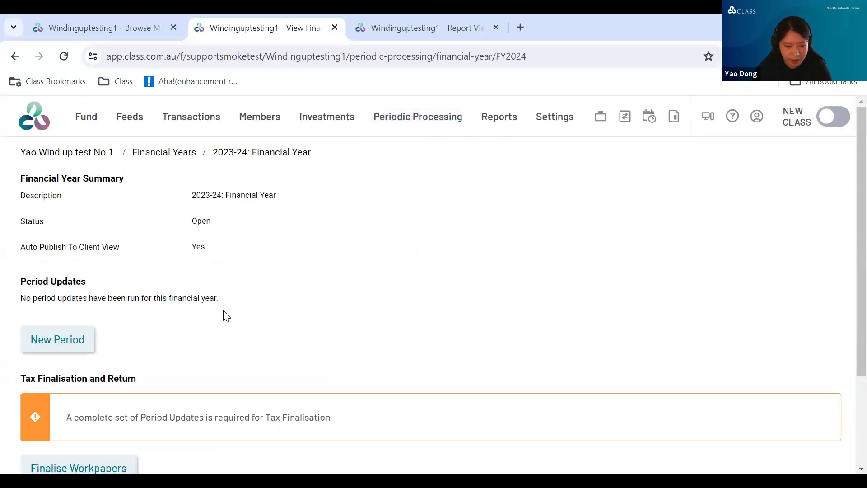
scroll(222, 314, "down", 1)
left_click(69, 269)
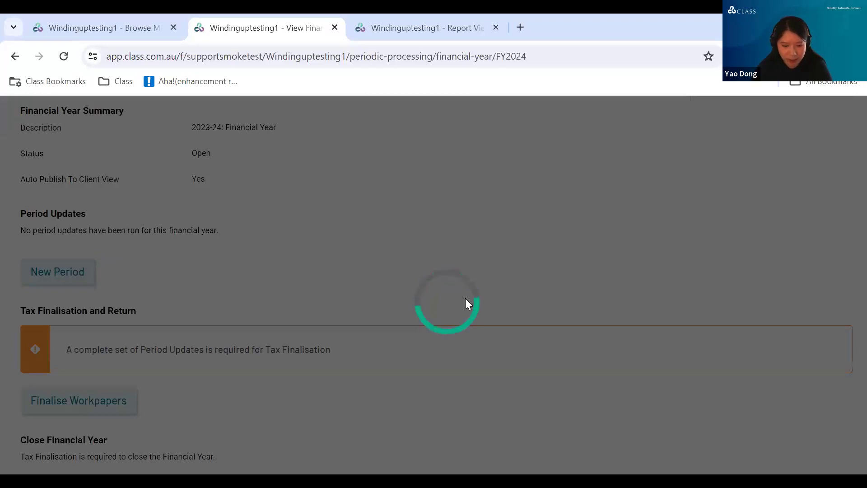
scroll(542, 325, "down", 2)
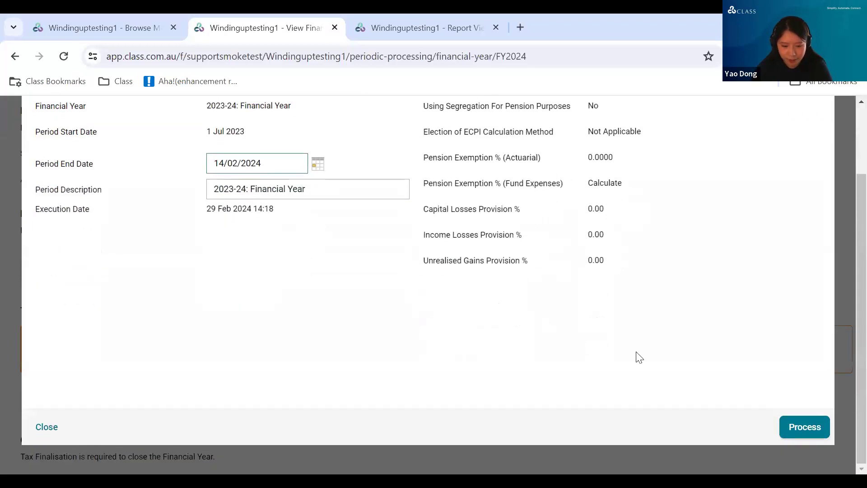
left_click(804, 426)
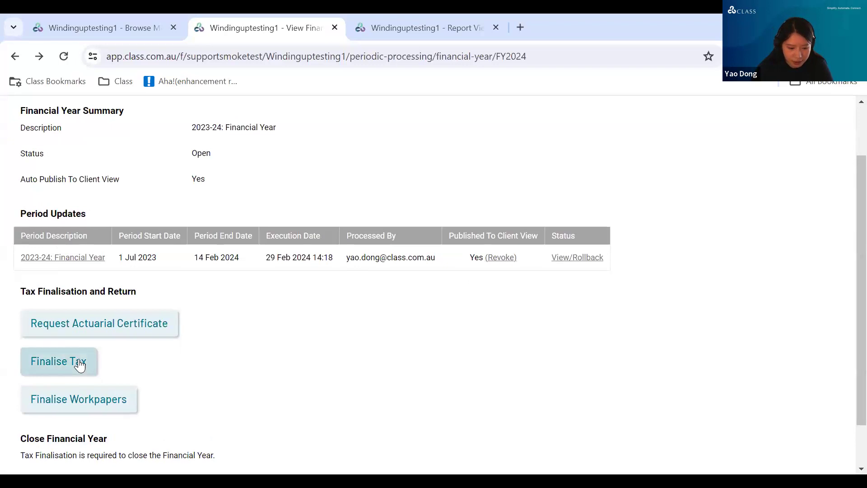
- Finalise tax for the 2023-24 financial year and try to view its tax return
left_click(78, 362)
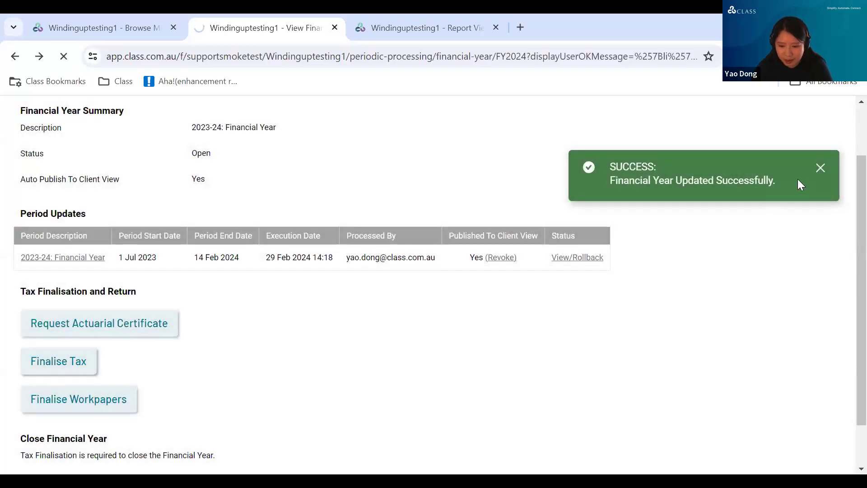
left_click(819, 168)
scroll(304, 248, "down", 2)
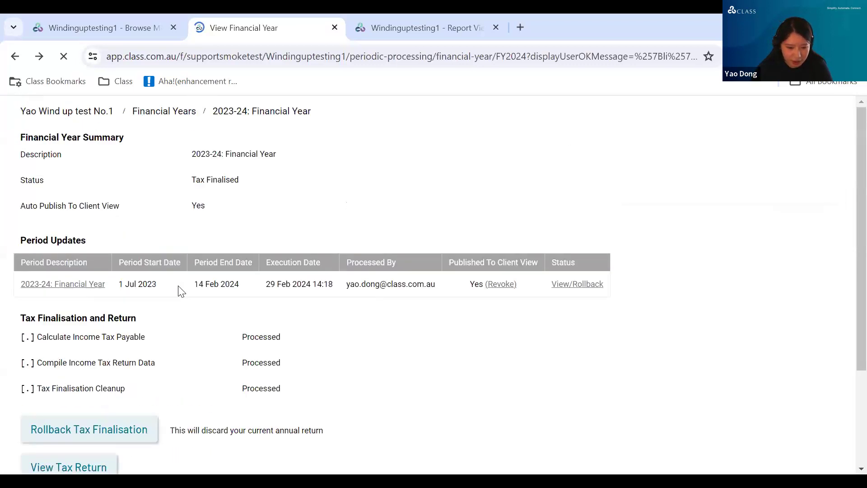
left_click(74, 374)
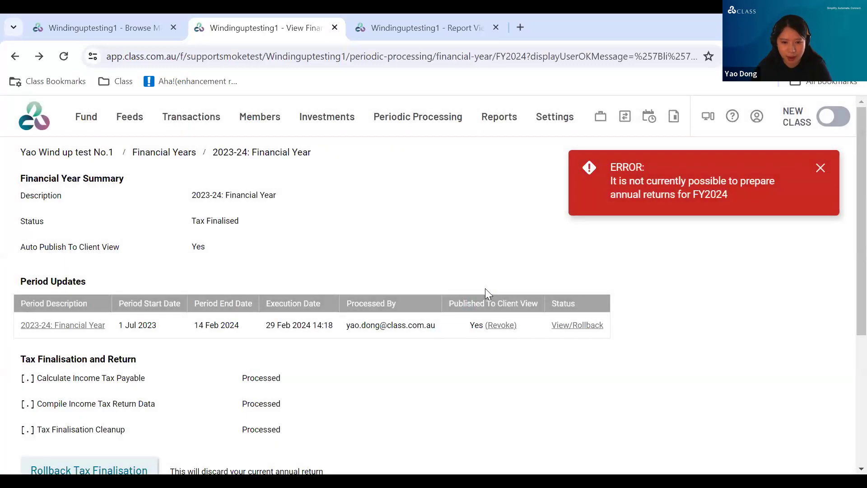
left_click(820, 170)
- Find the Annual Return - SMSF report, run it as a PDF for the 2023-24 financial year, and open the file
left_click(397, 26)
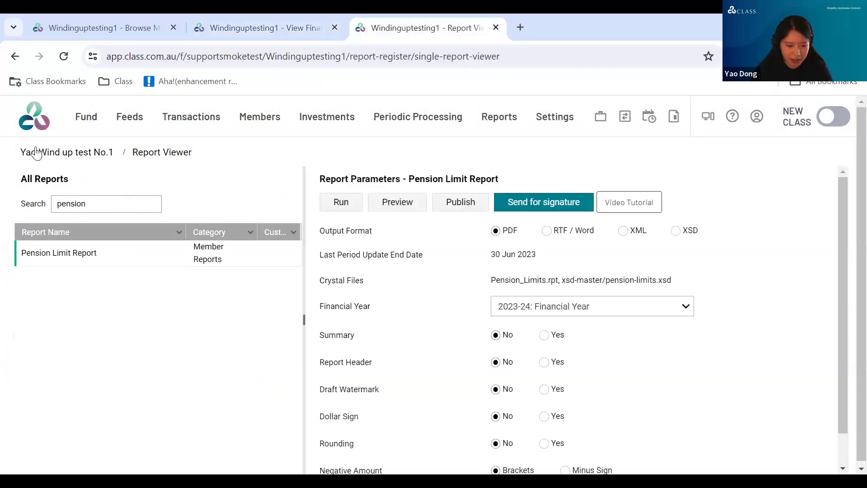
left_click_drag(116, 202, 60, 204)
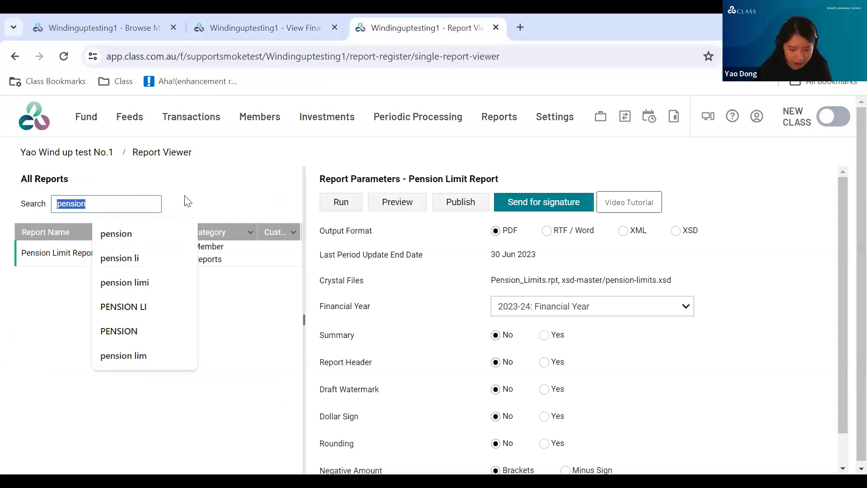
key("BackSpace")
type("annu")
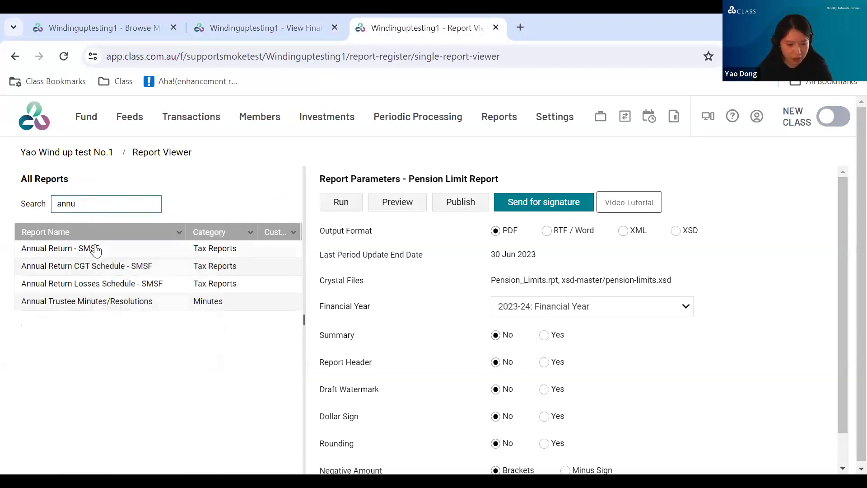
left_click(96, 250)
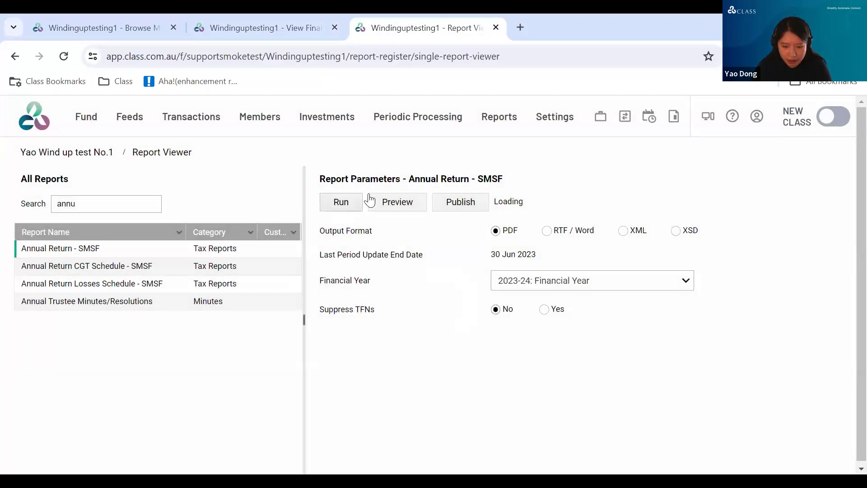
left_click(343, 203)
left_click(345, 339)
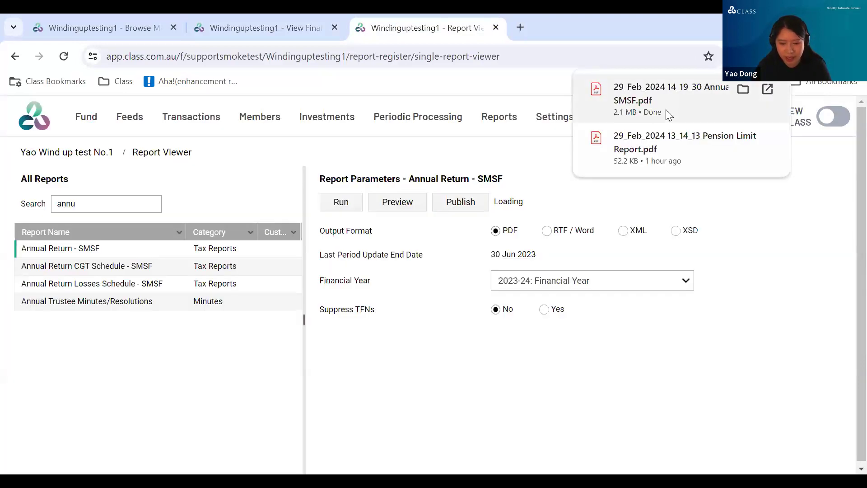
left_click(667, 110)
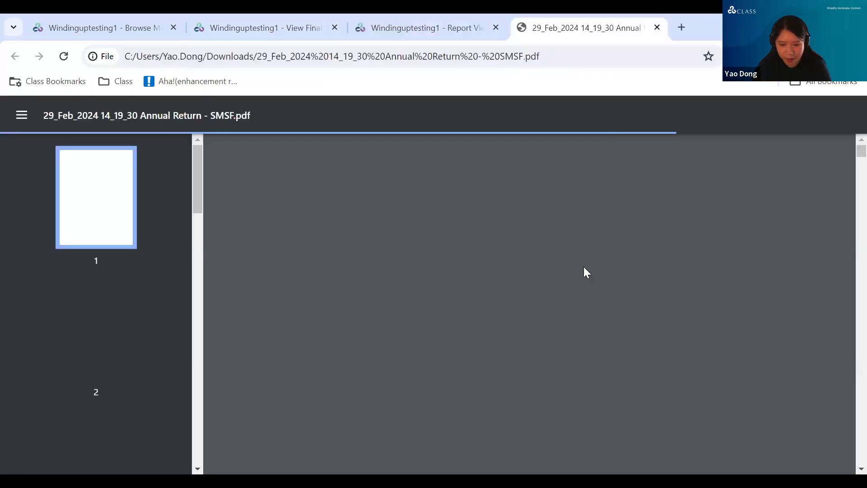
- Examine the annual return's income tax calculation statement, including the supervisory levy adjustment for wound up funds and the amount due or refundable
scroll(327, 281, "down", 6)
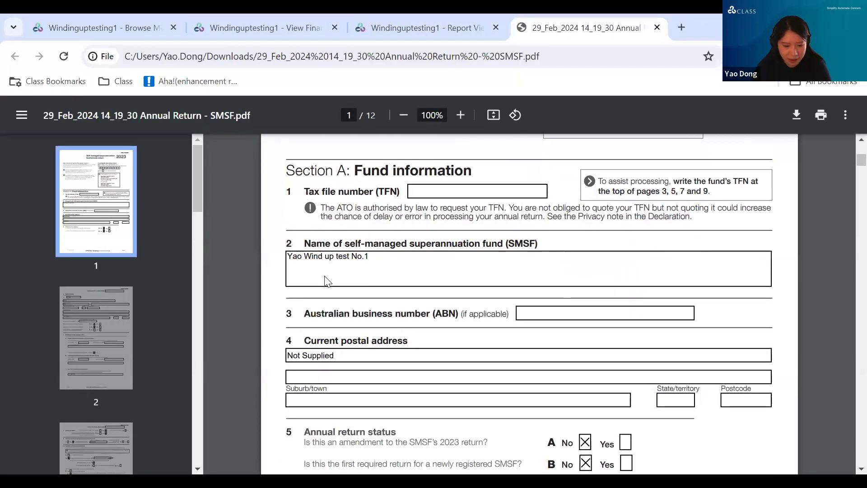
scroll(144, 319, "down", 6)
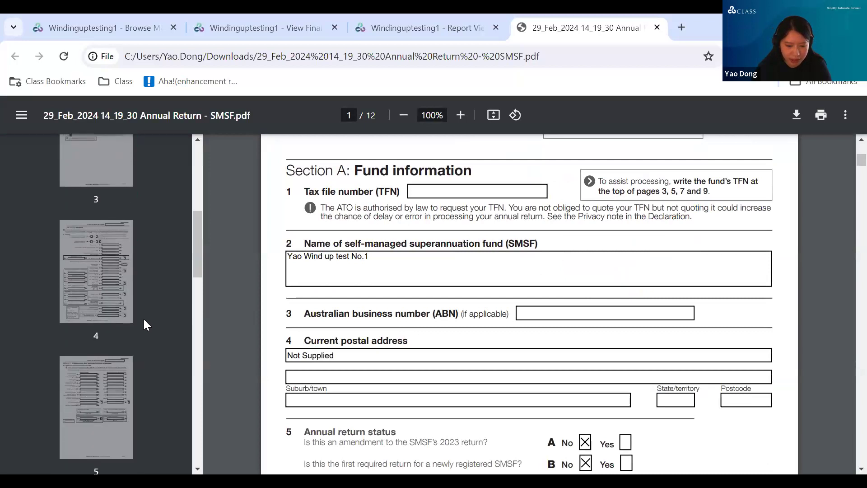
left_click(90, 282)
scroll(104, 307, "down", 3)
left_click(109, 324)
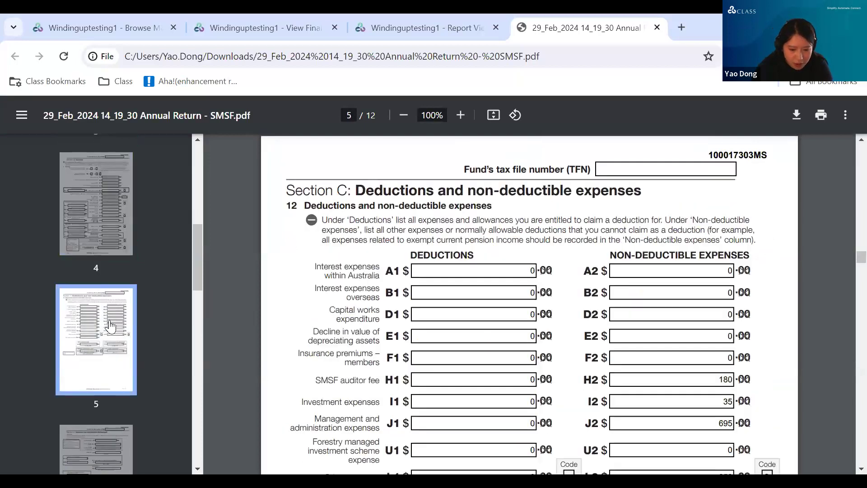
left_click(104, 398)
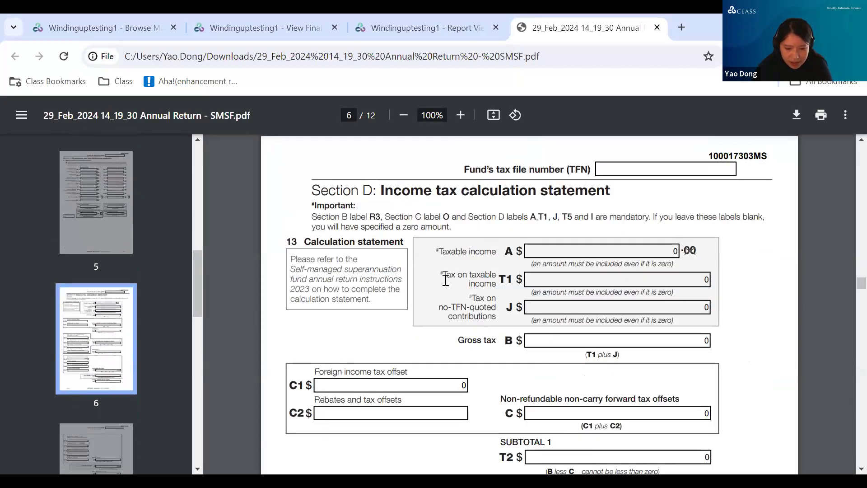
scroll(446, 280, "down", 1)
scroll(445, 281, "down", 15)
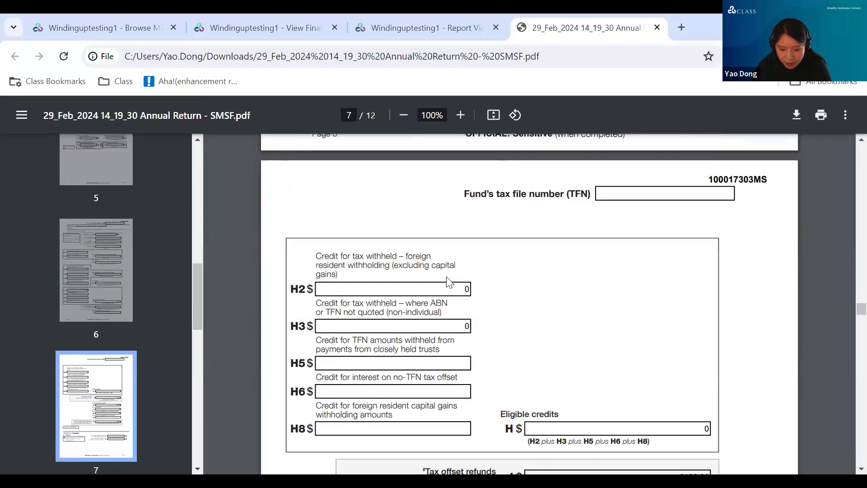
scroll(449, 276, "down", 4)
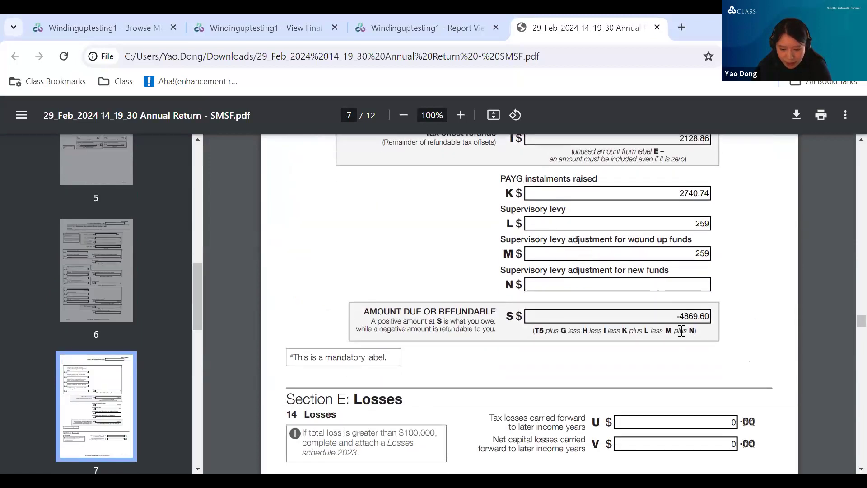
double_click(712, 315)
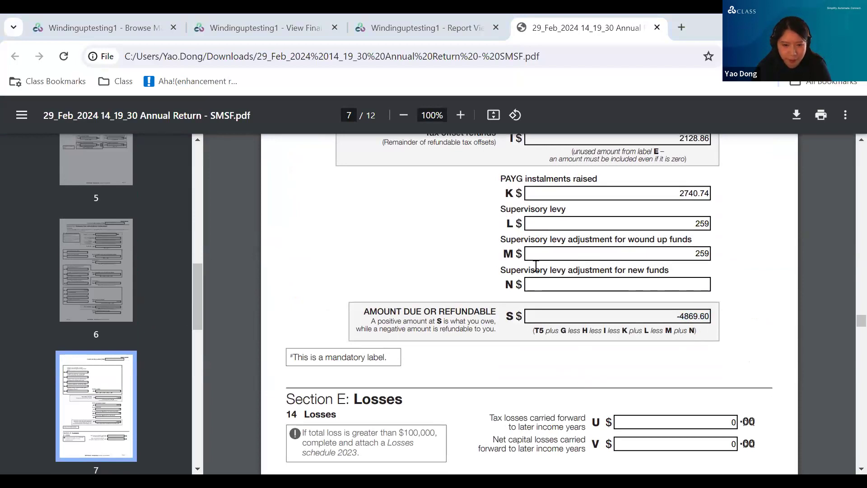
- Return to the fund and view its trust deeds, structure and trustees
left_click(277, 30)
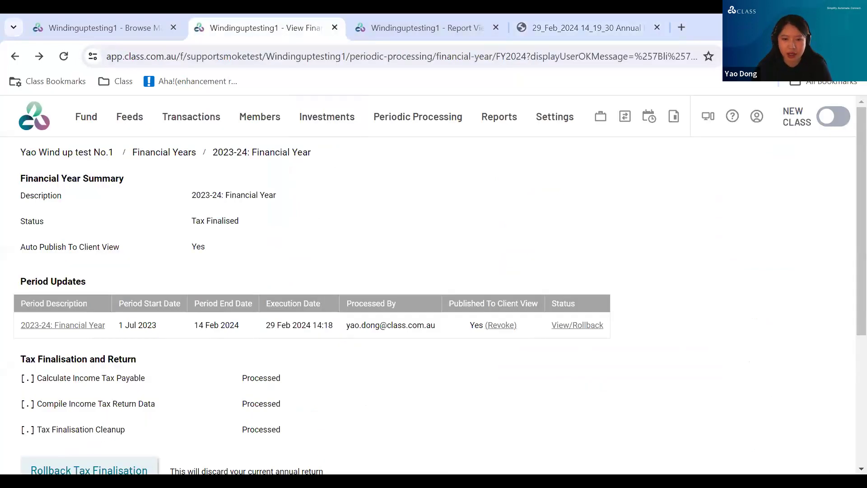
left_click(86, 117)
left_click(263, 170)
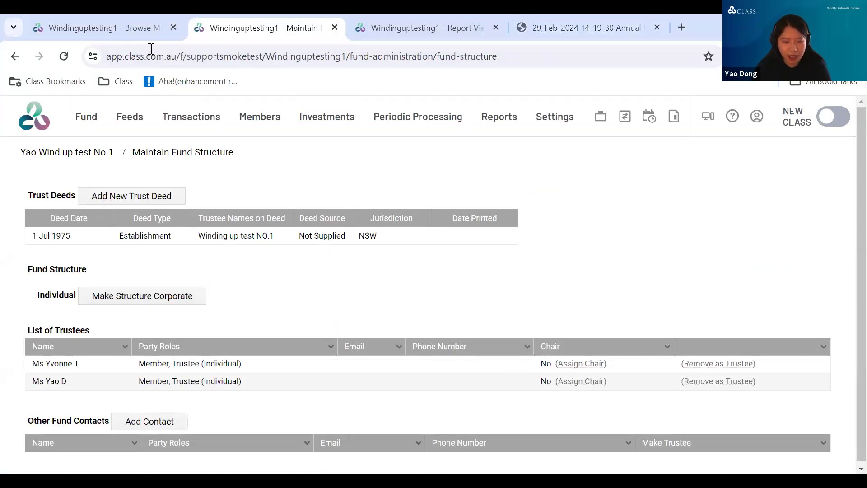
- Examine the BT Cash account's bank statement transactions from 1/07/2023 through to the latest entries
left_click(191, 116)
left_click(204, 153)
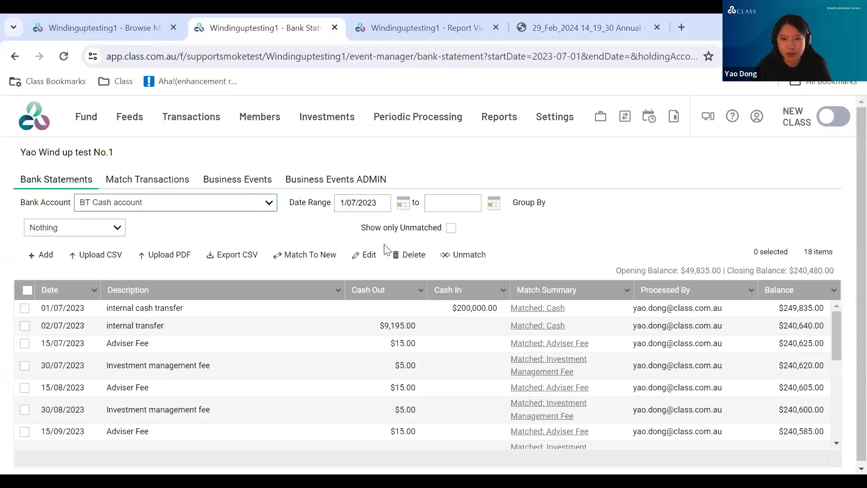
scroll(402, 387, "down", 2)
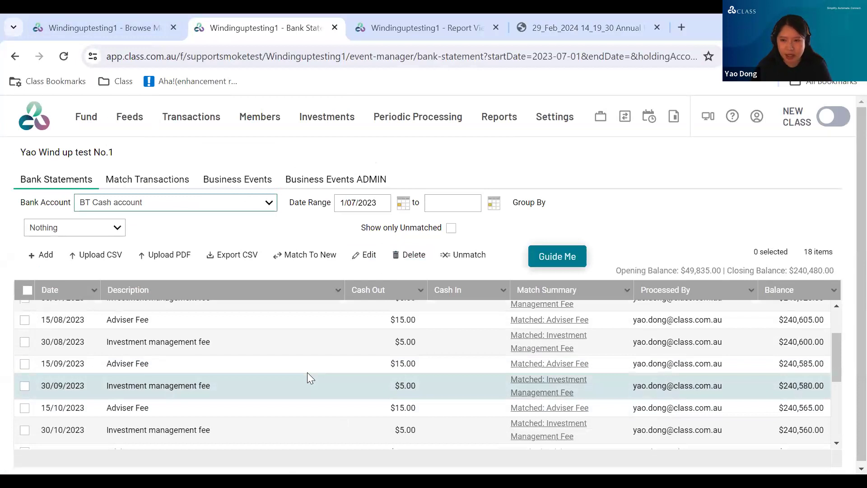
scroll(307, 373, "down", 5)
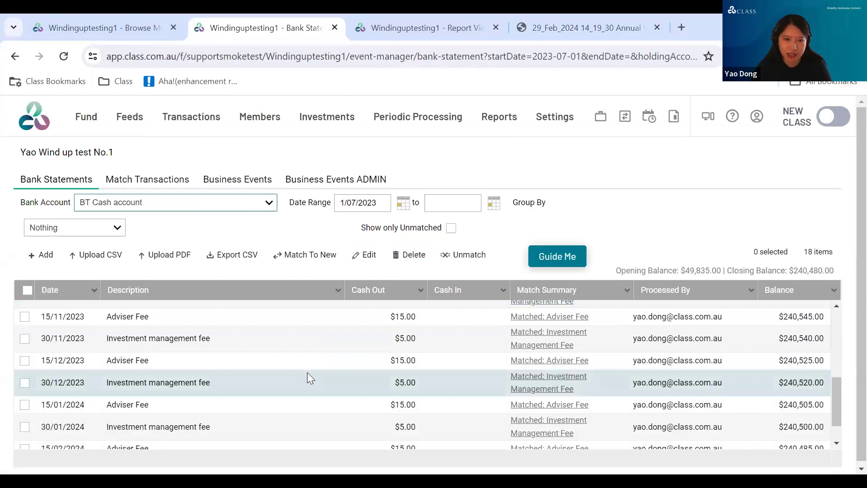
scroll(308, 373, "down", 2)
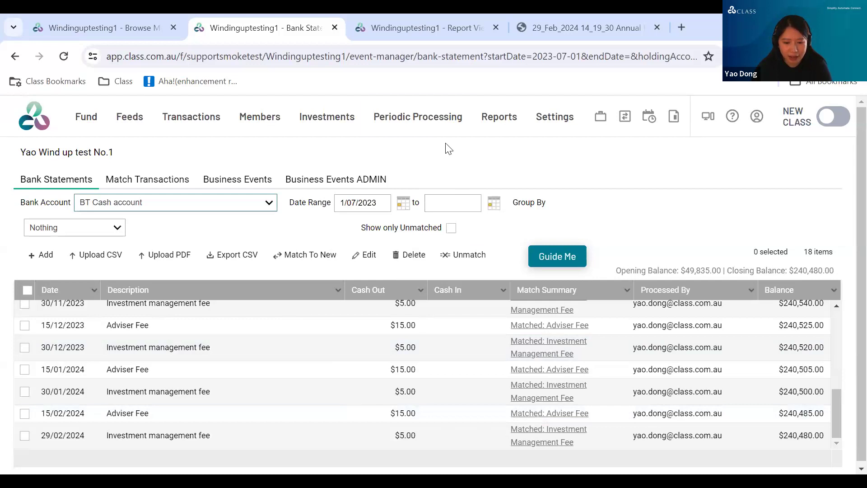
- Roll back the tax finalisation for the 2023-24 financial year
mouse_move(420, 122)
left_click(435, 156)
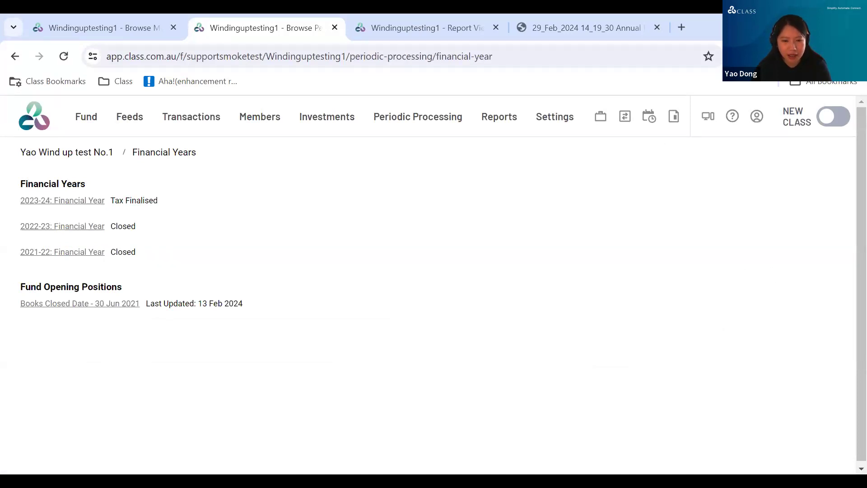
left_click(69, 199)
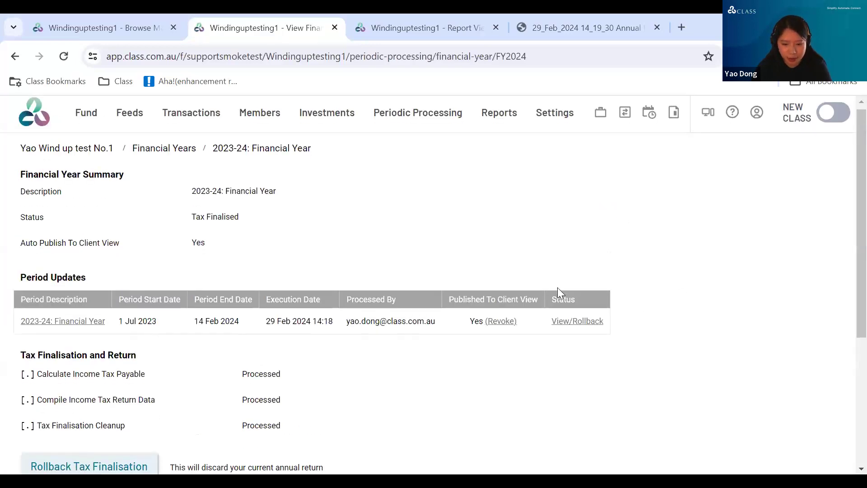
scroll(557, 288, "down", 5)
left_click(114, 258)
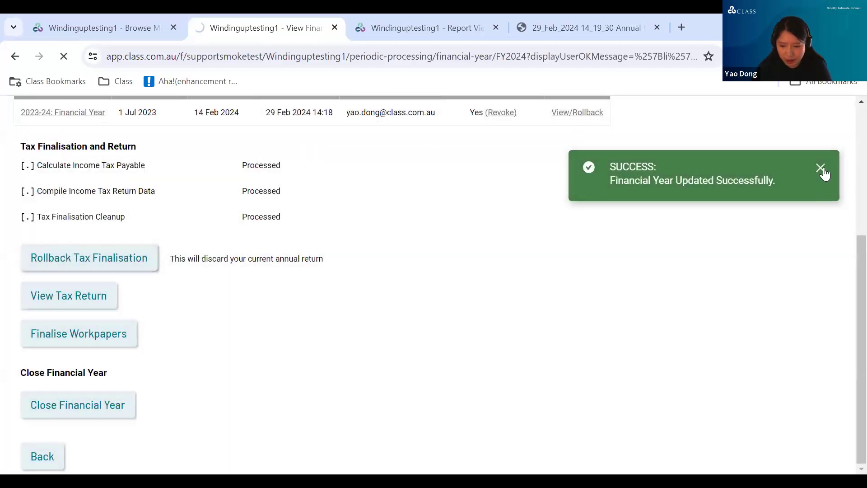
- Roll back the 2023-24 period update that ends on 14 Feb 2024
left_click(573, 328)
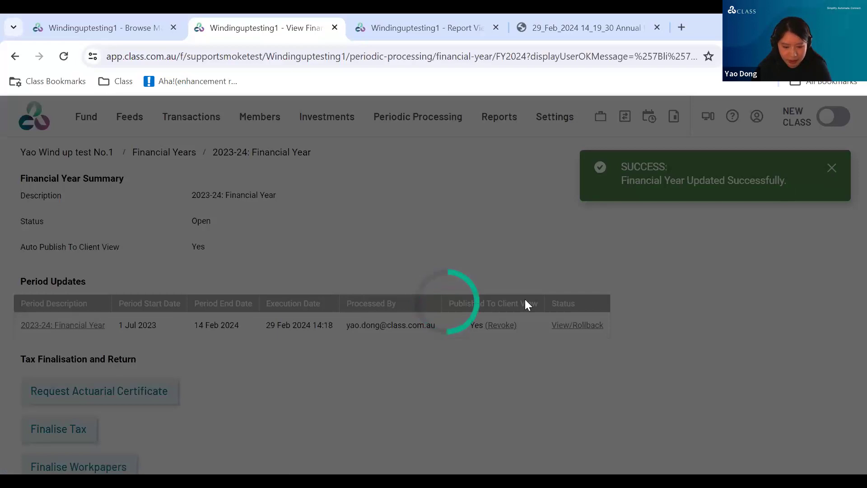
scroll(525, 301, "down", 5)
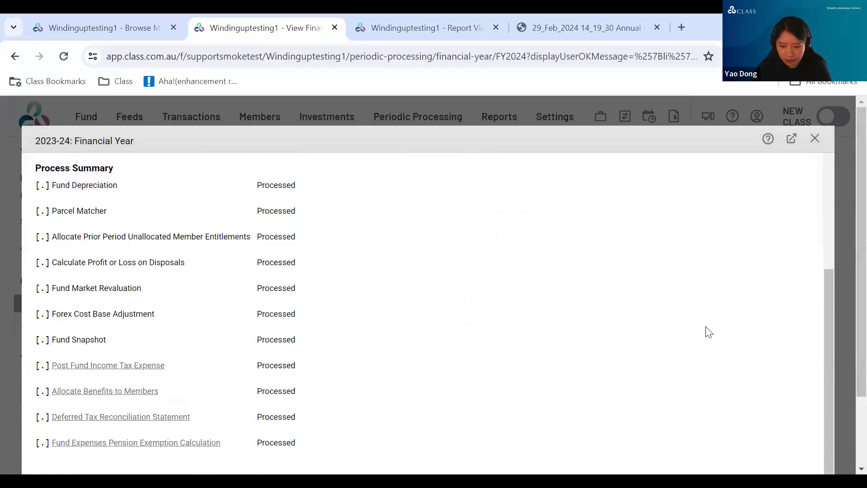
scroll(708, 332, "down", 2)
left_click(804, 427)
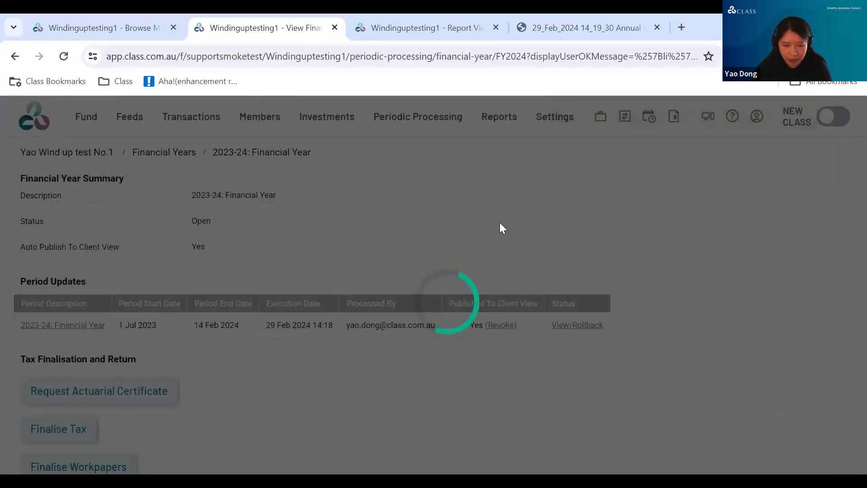
- Process a new 2023-24 period update with the period end date 11/02/2024 and close its summary
scroll(673, 296, "down", 5)
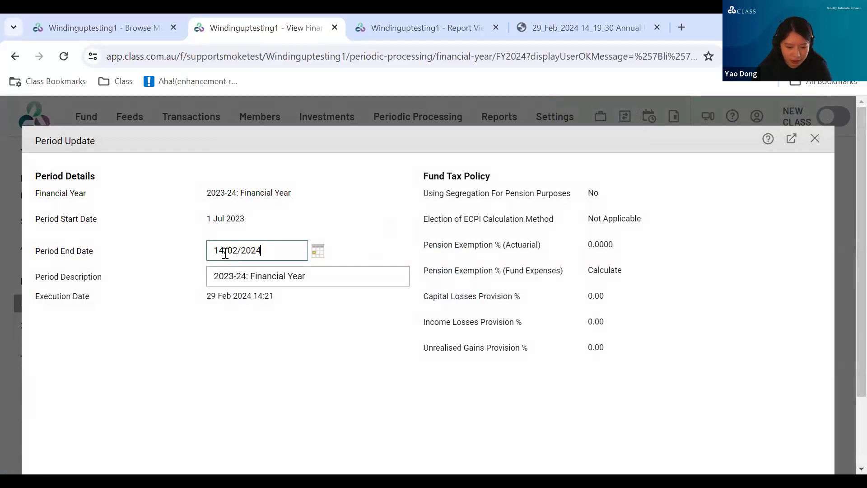
left_click_drag(224, 254, 219, 253)
type("1")
scroll(846, 380, "down", 2)
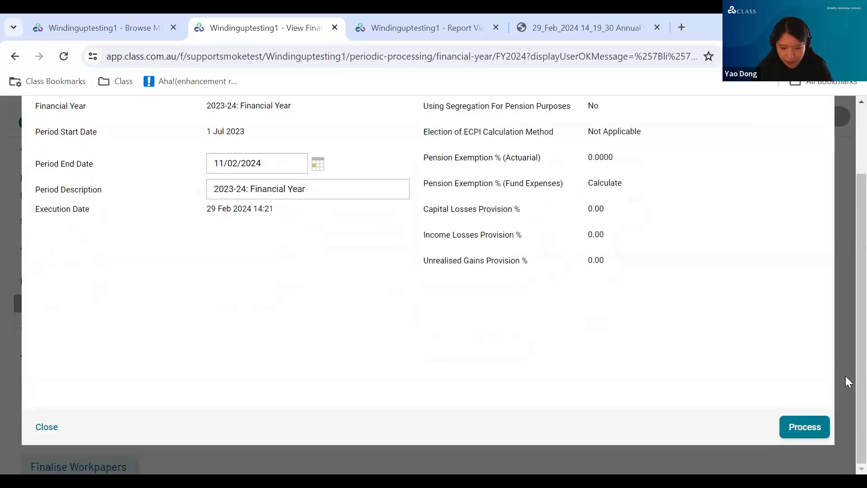
left_click(810, 427)
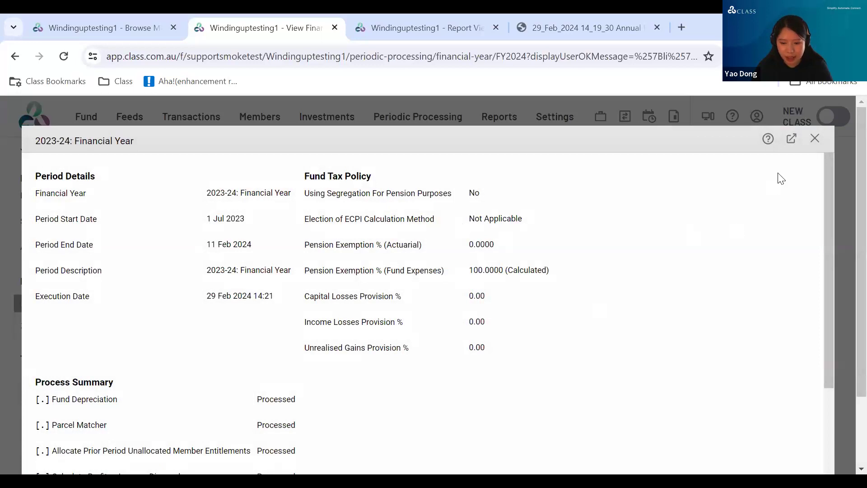
left_click(815, 138)
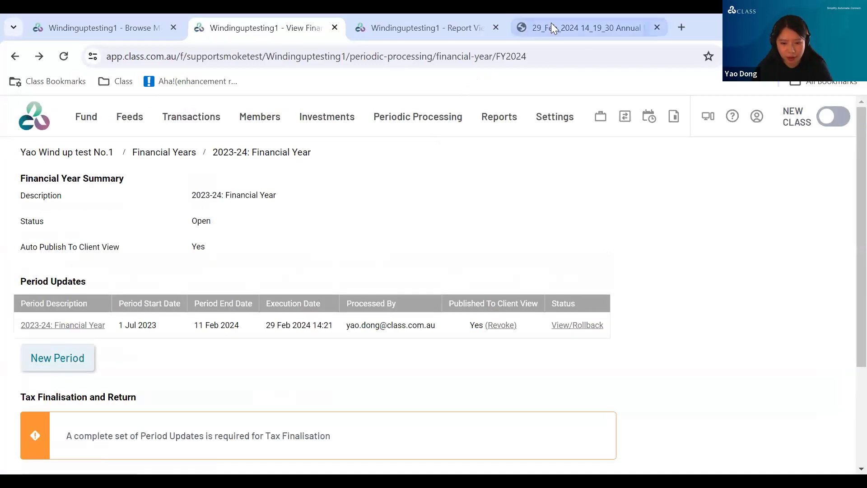
- Close the annual return PDF, search the reports for "member s" and select the Member Summary Report
left_click(433, 32)
left_click(657, 27)
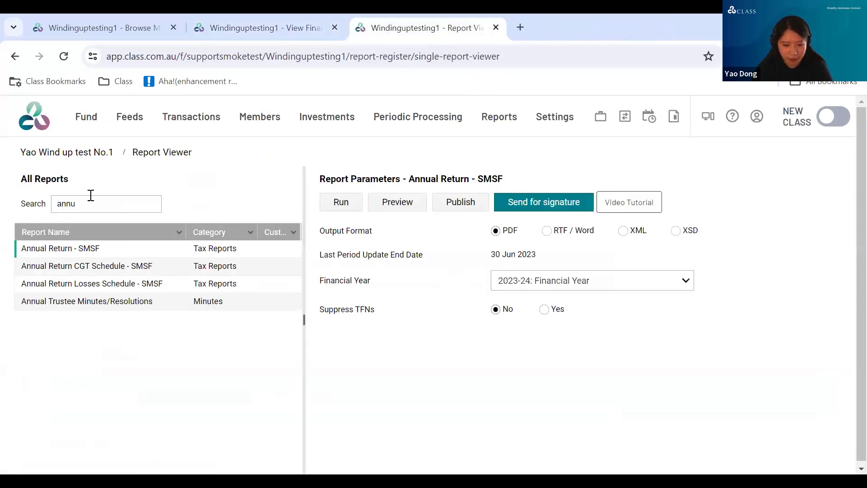
double_click(108, 203)
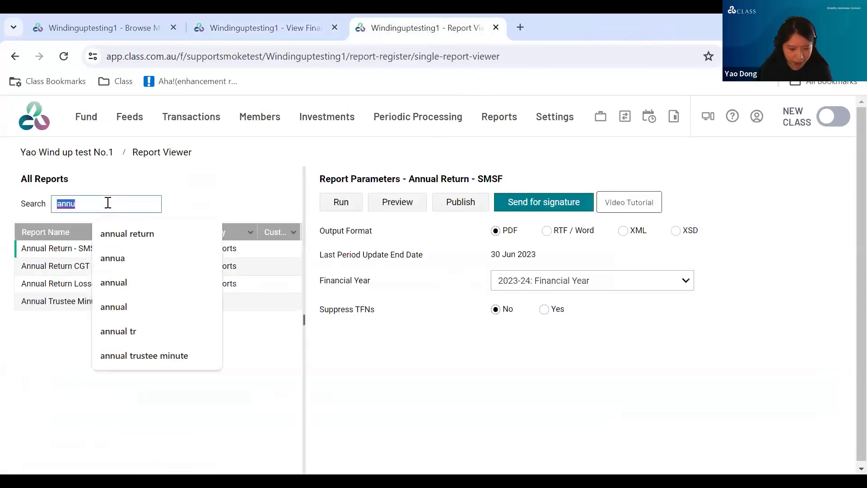
type("member s")
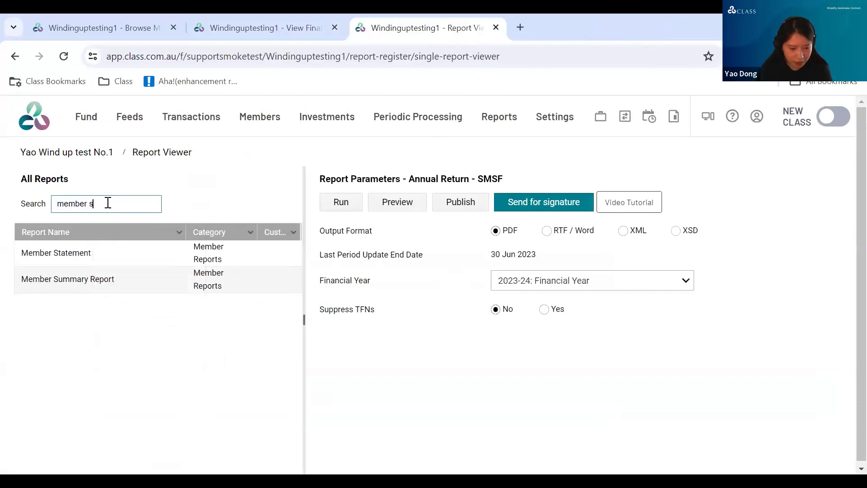
left_click(116, 289)
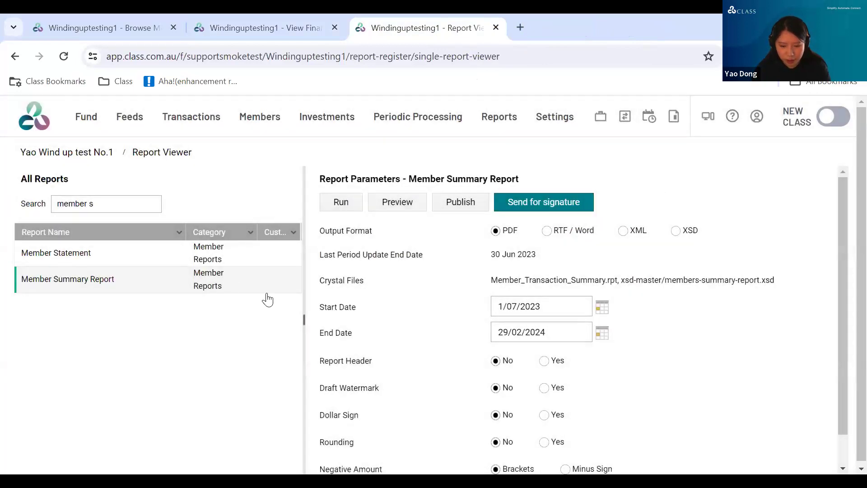
- Run the Member Summary Report as a PDF with the end date 12/02/2024 and open the file
double_click(501, 332)
type("12")
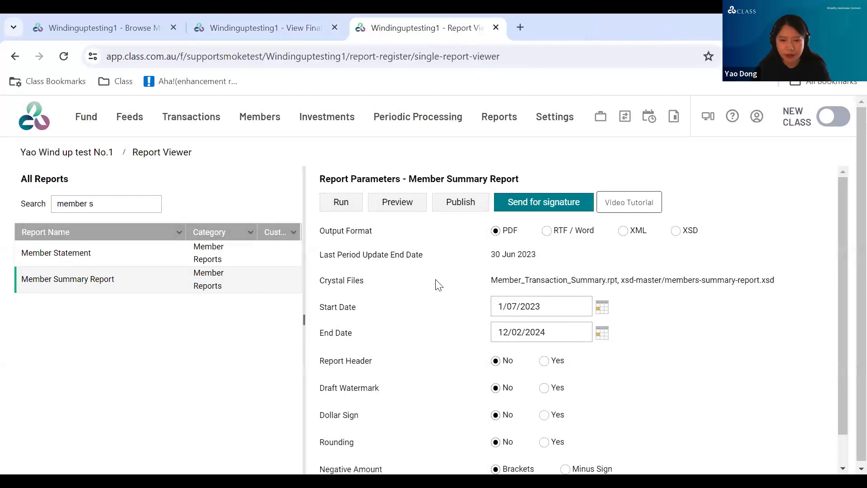
scroll(398, 284, "down", 1)
scroll(345, 224, "up", 1)
left_click(342, 200)
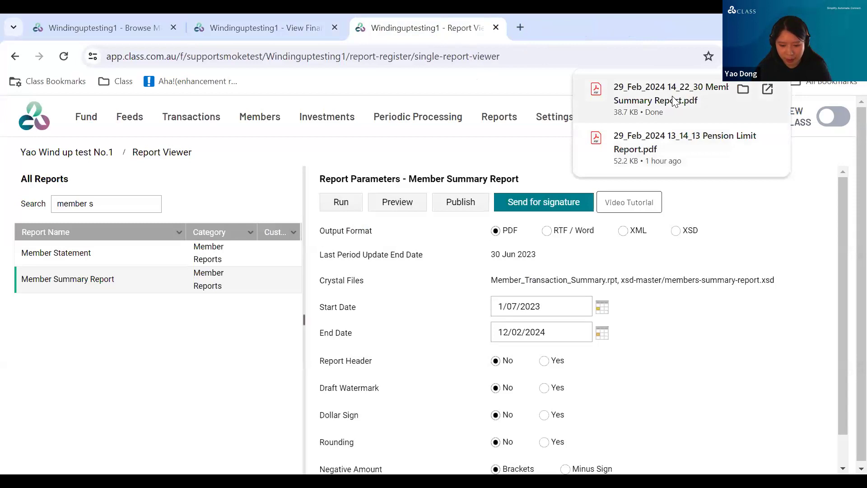
left_click(674, 101)
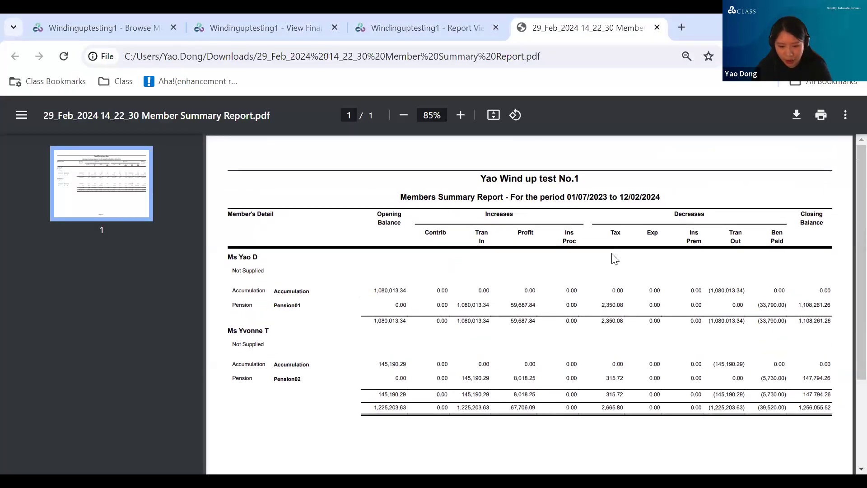
- Examine the closing balance of the Pension01 account in the member summary
left_click_drag(792, 307, 840, 306)
left_click(770, 333)
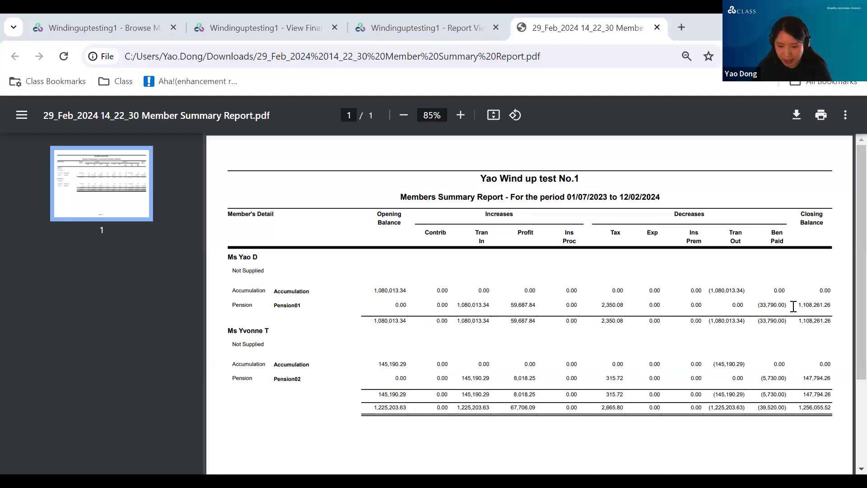
left_click_drag(797, 306, 833, 306)
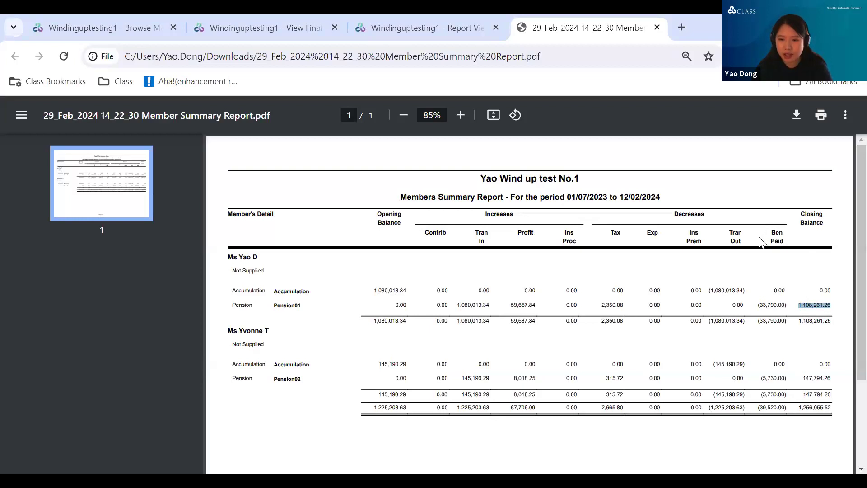
left_click(712, 265)
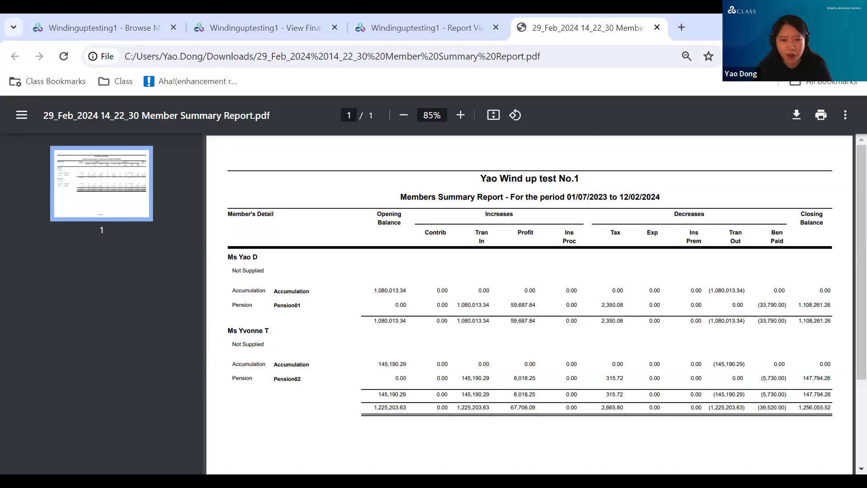
- Start a new pension drawdown in the fund with the payment date 12/02/2024
left_click(414, 26)
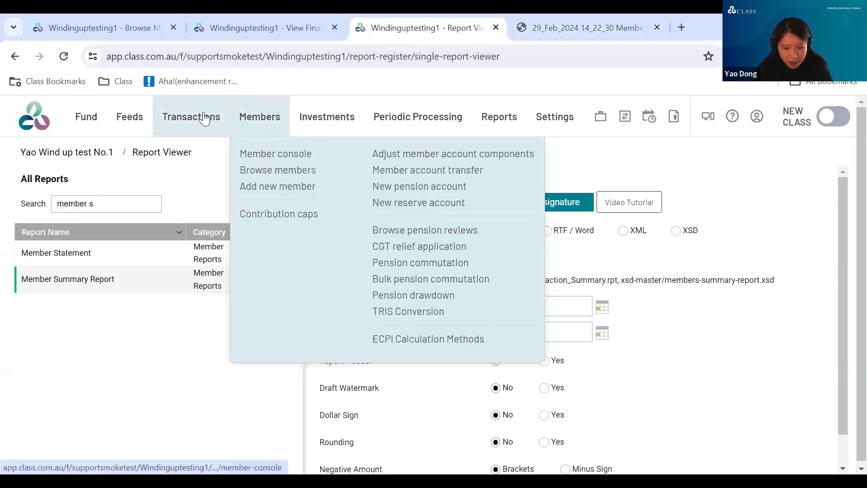
mouse_move(364, 298)
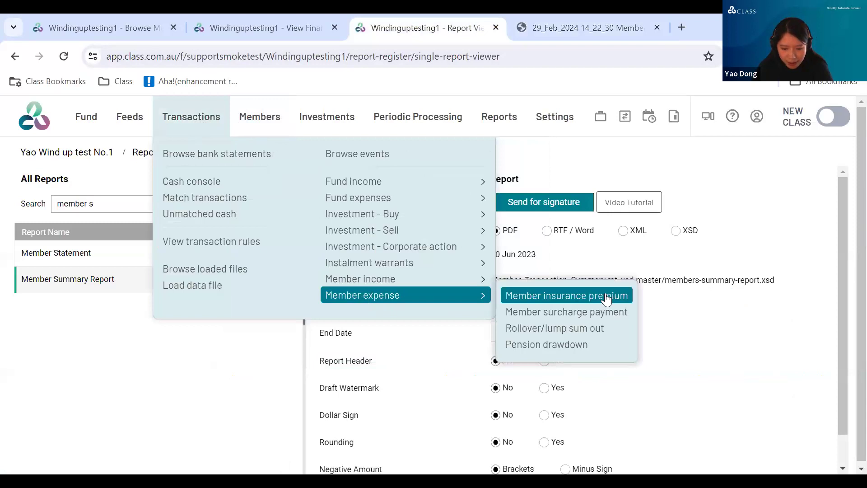
left_click(566, 346)
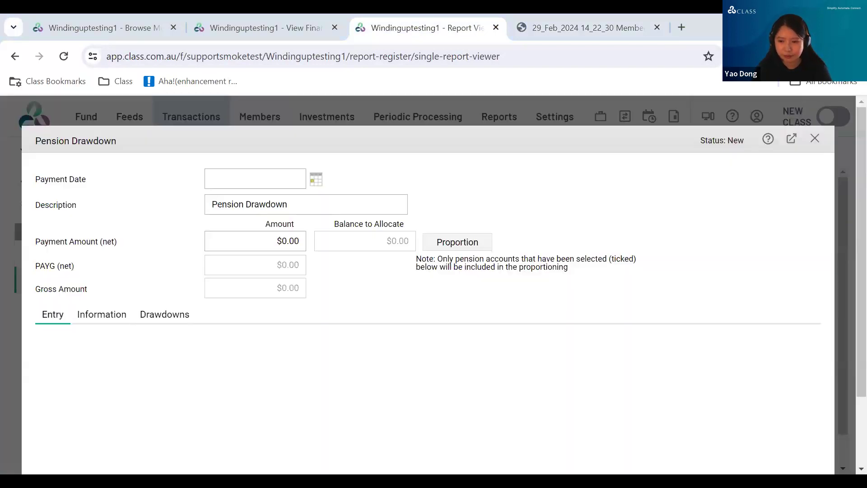
left_click(276, 178)
type("12022024")
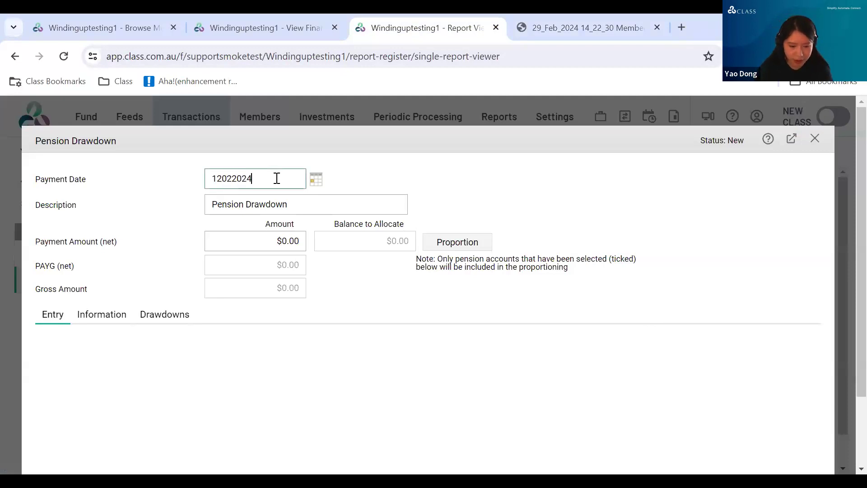
left_click(435, 191)
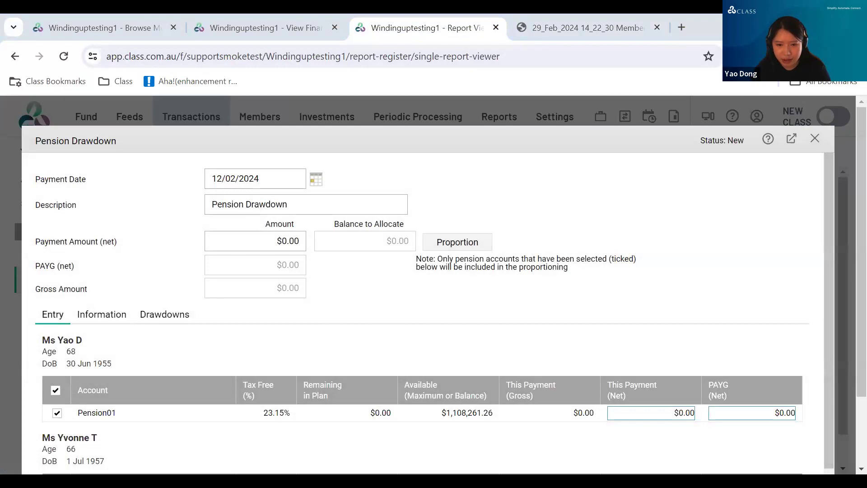
- Set this drawdown's net payment to $1,100,000 for Pension01 and $140,000 for Pension02
scroll(556, 333, "down", 2)
left_click(670, 354)
type("1100000")
left_click(696, 262)
scroll(689, 269, "down", 2)
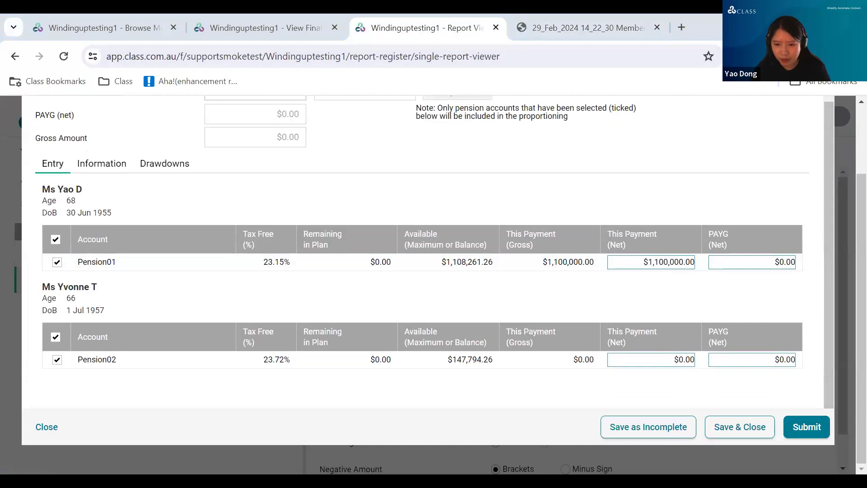
left_click(678, 362)
type("1400000")
left_click(643, 252)
- Set the drawdown's total net payment amount to $1,240,000
scroll(705, 212, "up", 2)
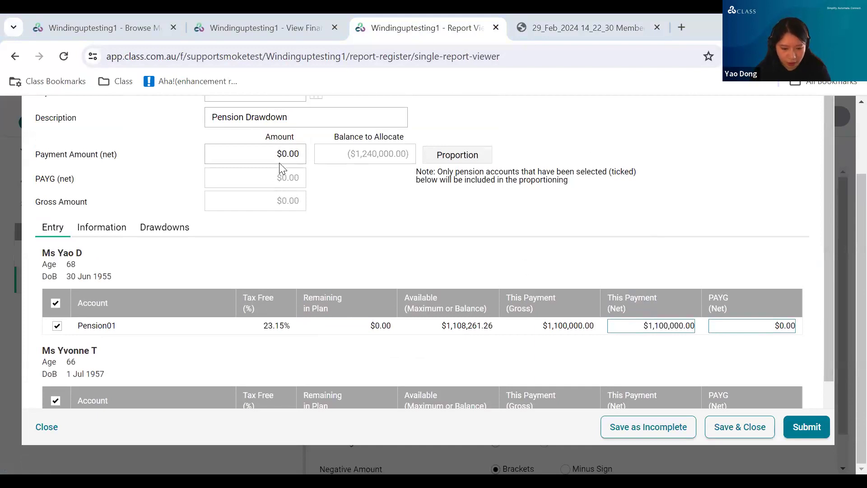
double_click(292, 155)
triple_click(292, 157)
type("1,240,000")
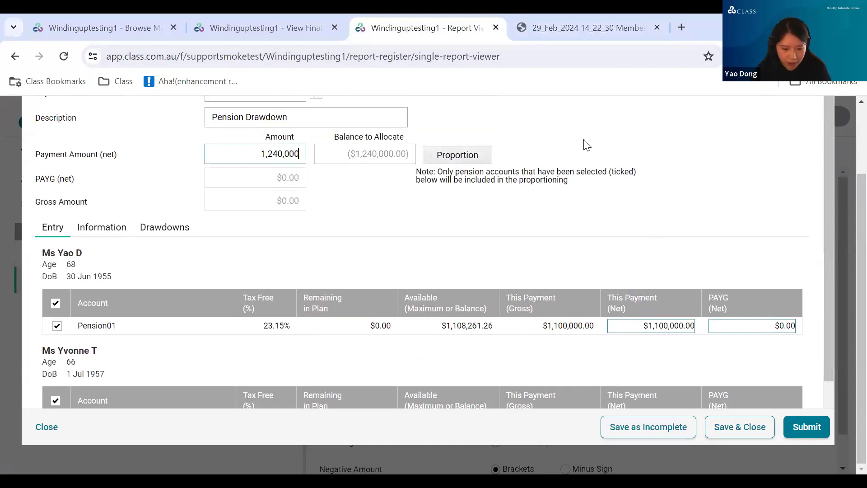
left_click(607, 128)
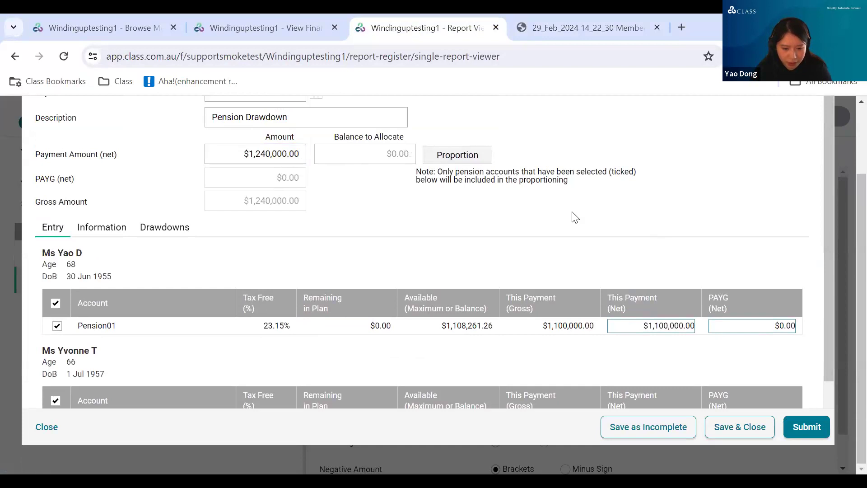
- Review the 12/02/2024 pension drawdown's payment amounts, then submit it and close the processed event
scroll(574, 218, "up", 3)
scroll(575, 218, "down", 2)
scroll(575, 218, "up", 2)
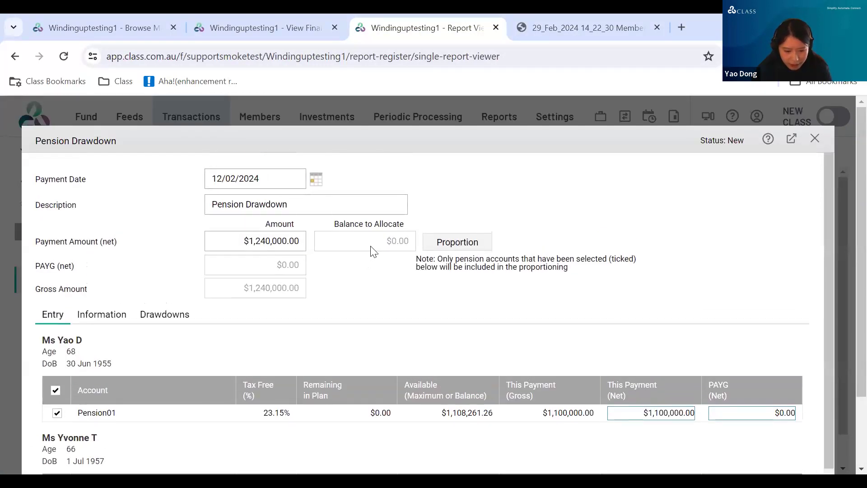
scroll(426, 280, "down", 3)
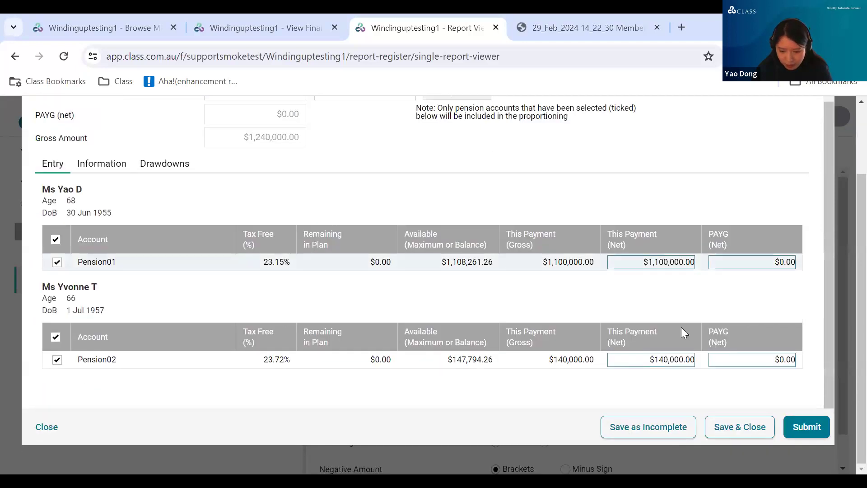
left_click(807, 427)
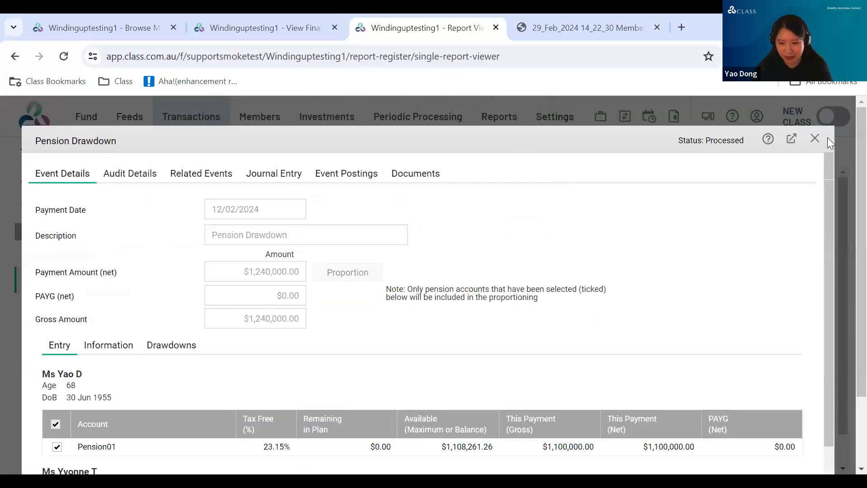
left_click(815, 139)
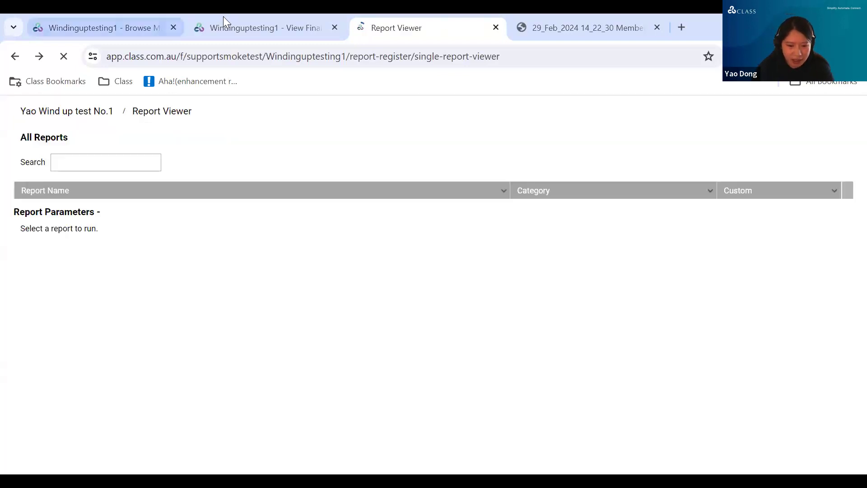
- Start a new bank statement transaction dated 12/02/2024 for the Commonwealth Bank of Australia account
left_click(245, 25)
mouse_move(182, 135)
left_click(191, 154)
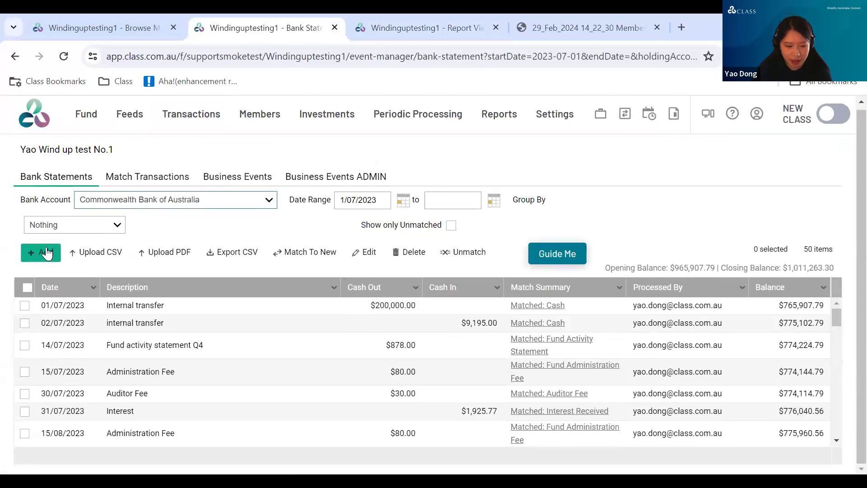
left_click(41, 254)
left_click(235, 194)
type("1202")
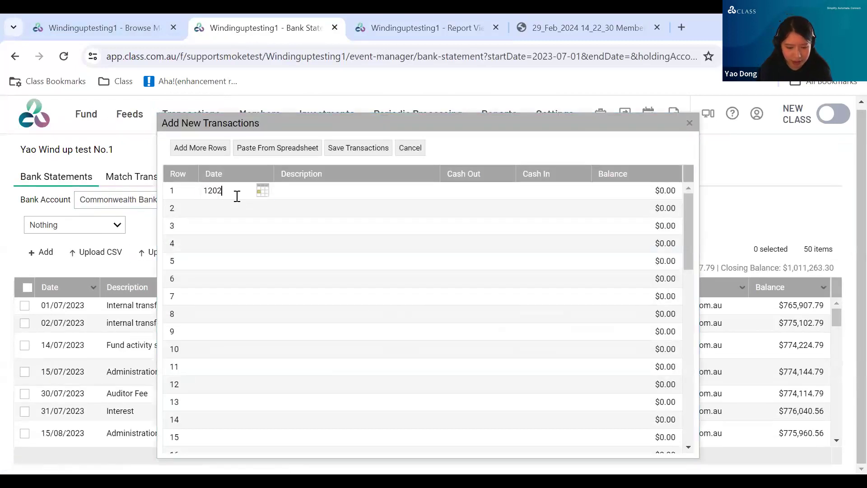
type("2024")
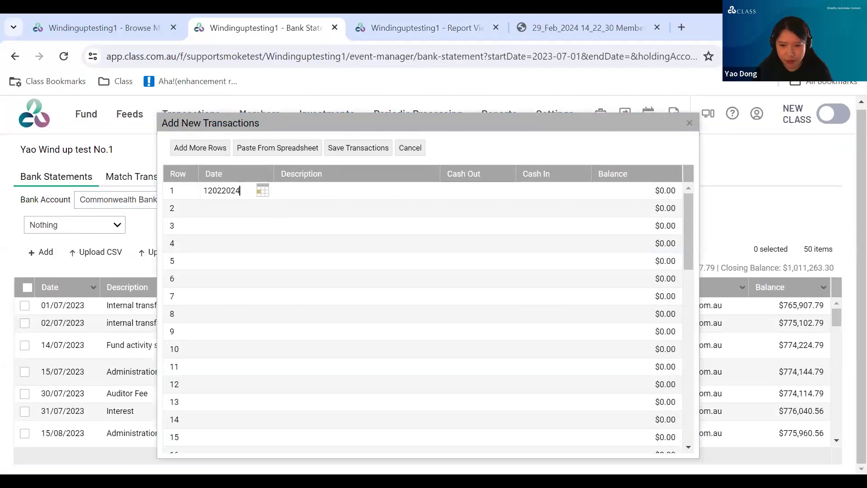
key("alt+Tab")
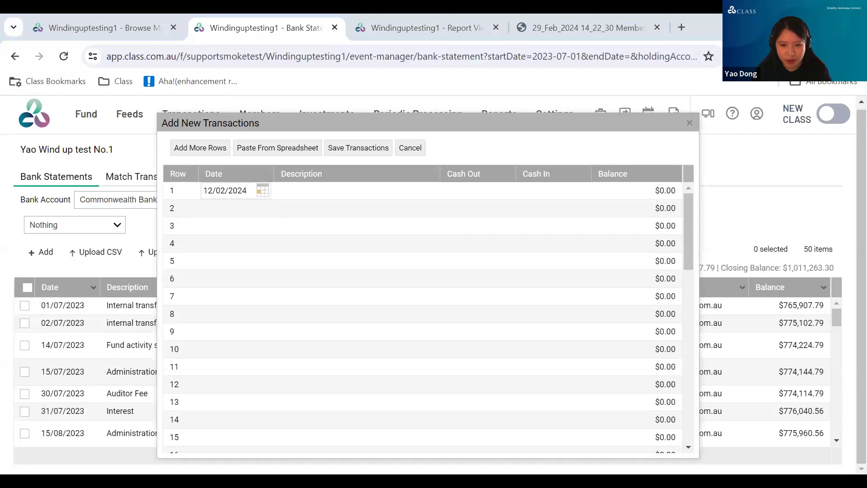
- Describe the Commonwealth Bank transaction as "Initial Member Benefit payment" with cash out of $1,000,000.00, and save it
left_click(350, 194)
type("Initial Member Benefit payment")
key("Return")
key("alt+Tab")
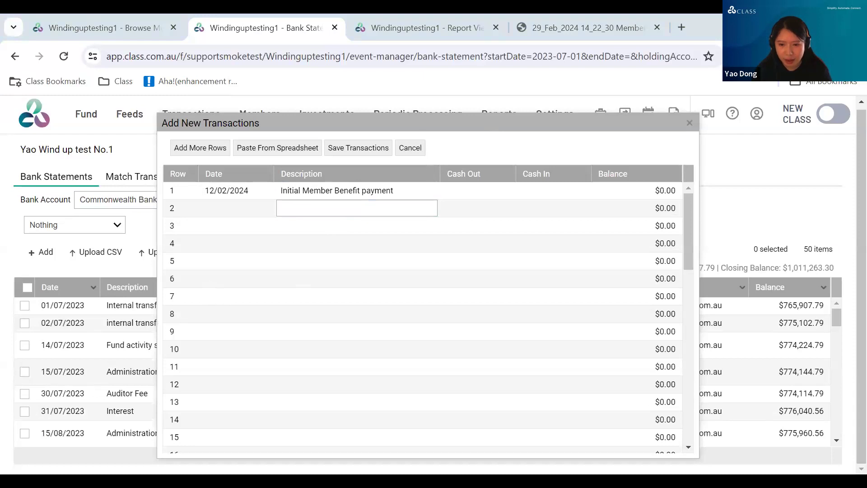
left_click(496, 195)
type("$1,000,000.00")
key("Return")
left_click(347, 151)
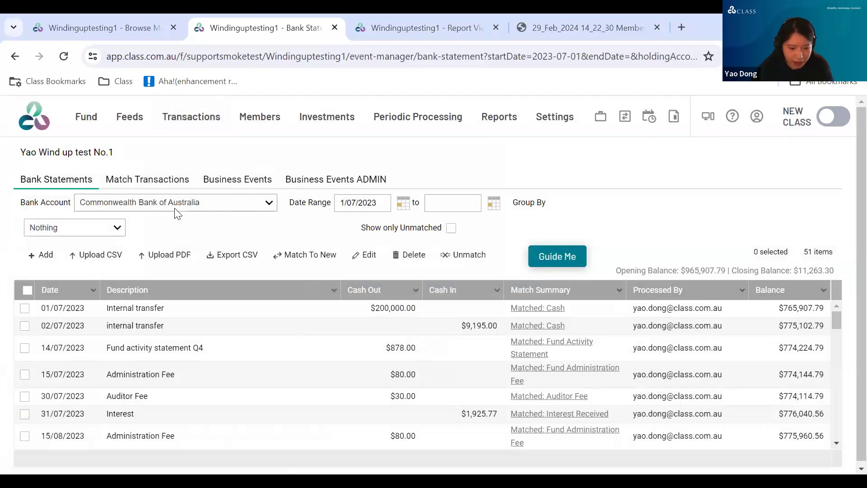
- Switch the bank statements to the BT Cash account and start a new transaction dated 12/02/2024
left_click(174, 209)
left_click(160, 216)
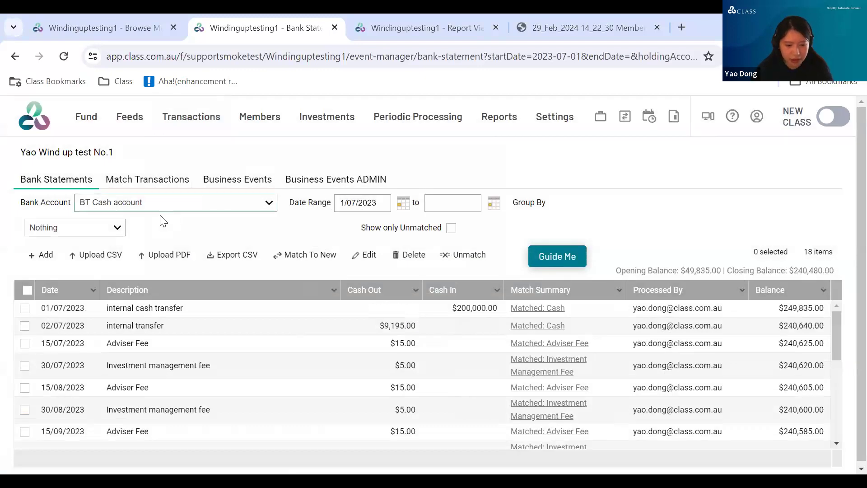
left_click(41, 255)
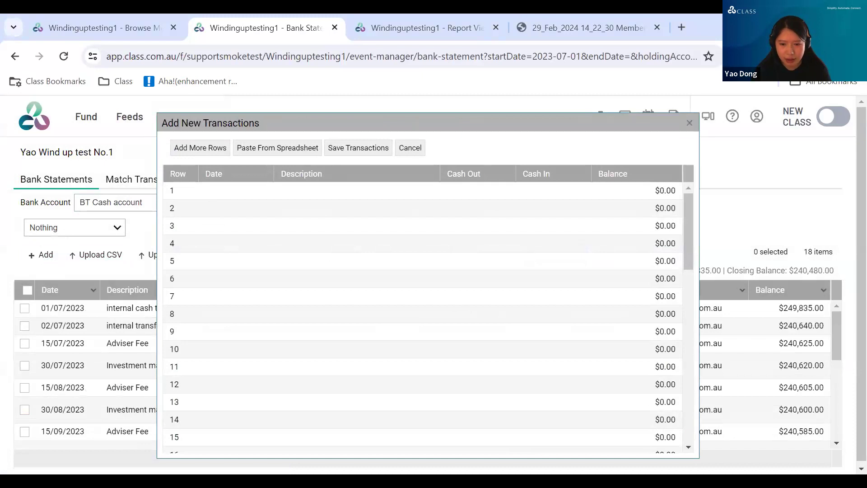
left_click(249, 193)
type("120")
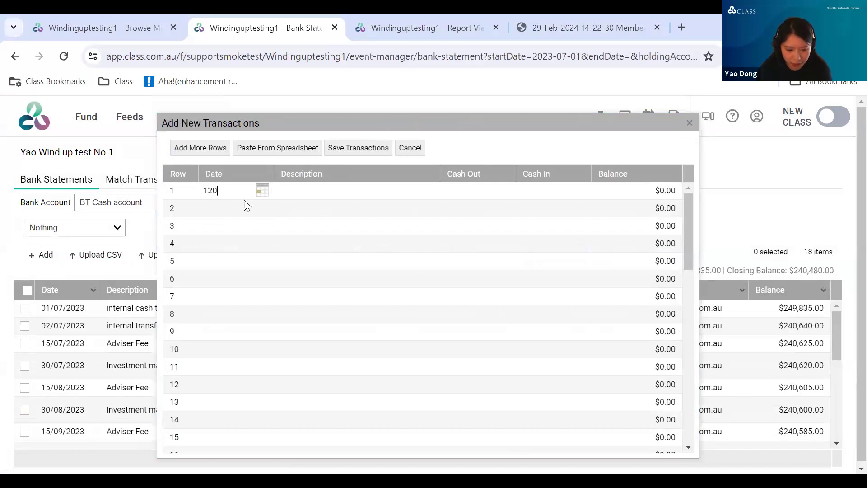
type("22024")
left_click(329, 210)
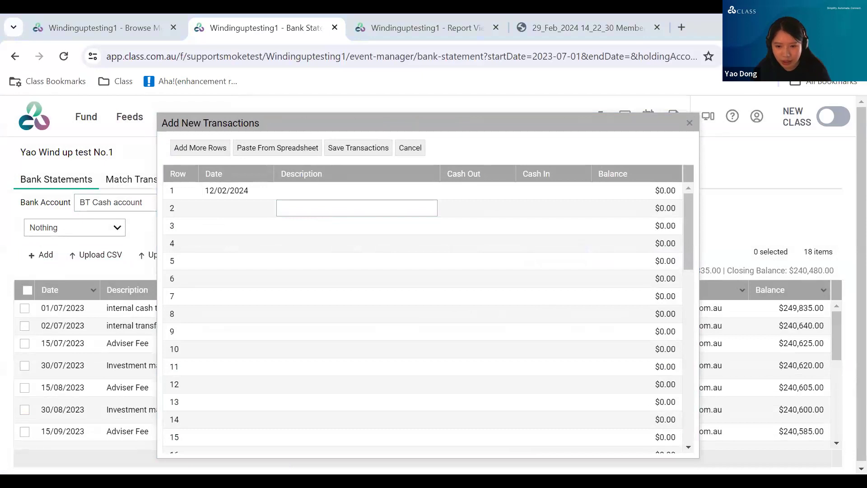
- Describe the BT Cash transaction as "Initial Member Benefit payment" with cash out of $240,000.00, and save it
left_click(348, 193)
type("Initial Member Benefit payment")
key("Return")
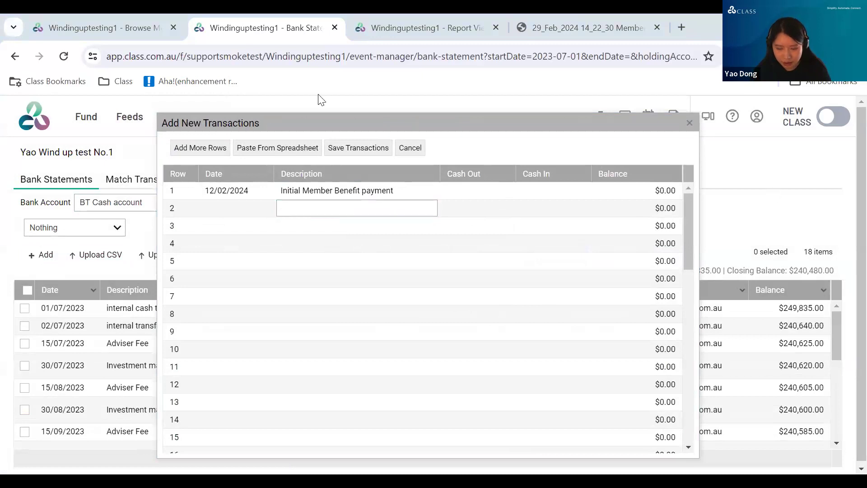
left_click(454, 187)
type("240,000")
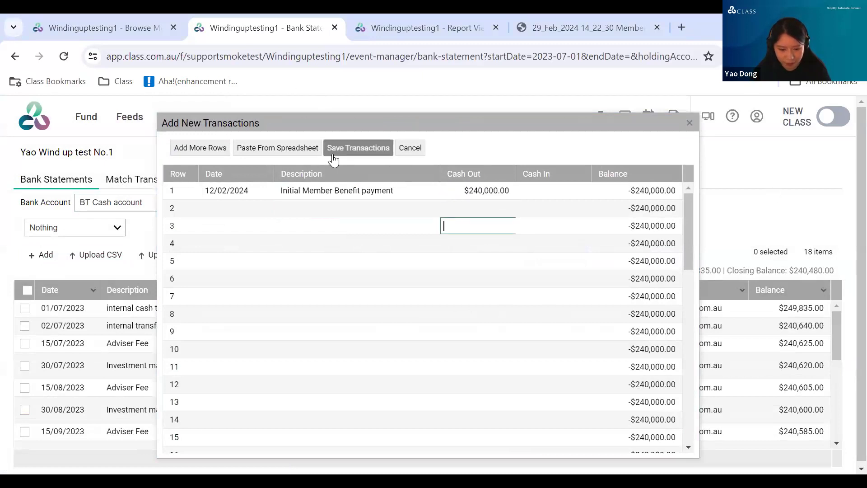
left_click(343, 149)
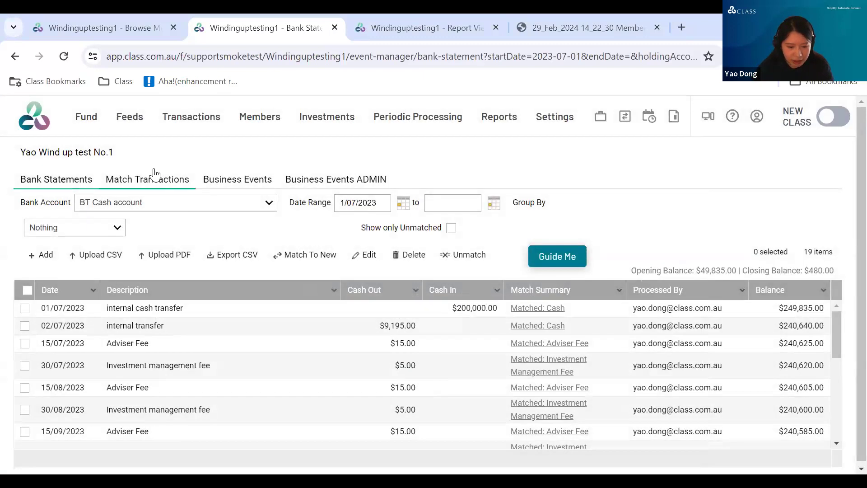
- Match the $240,000 and $1,000,000 cash payments with the $1,240,000 pension drawdown dated 12/02/2024
left_click(156, 178)
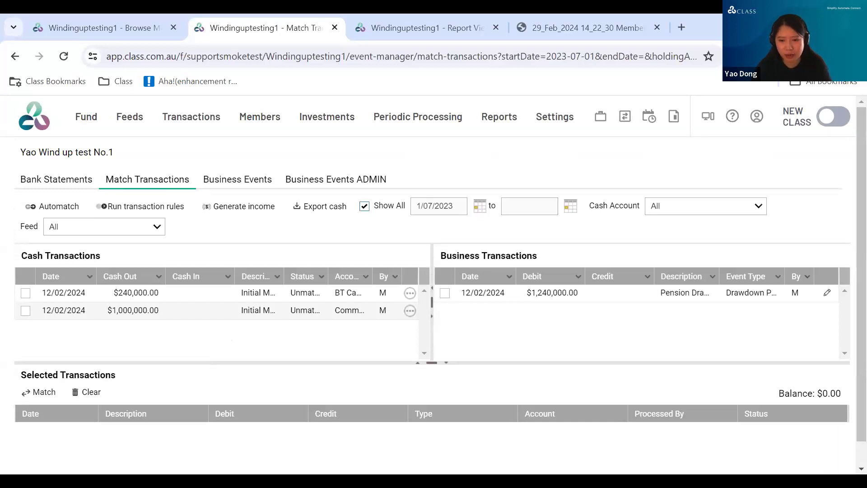
left_click(158, 296)
left_click(153, 310)
left_click(496, 292)
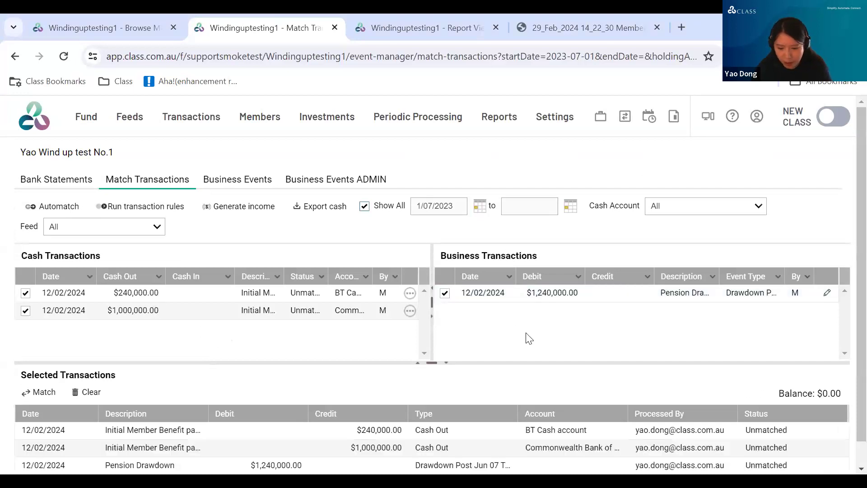
left_click(41, 392)
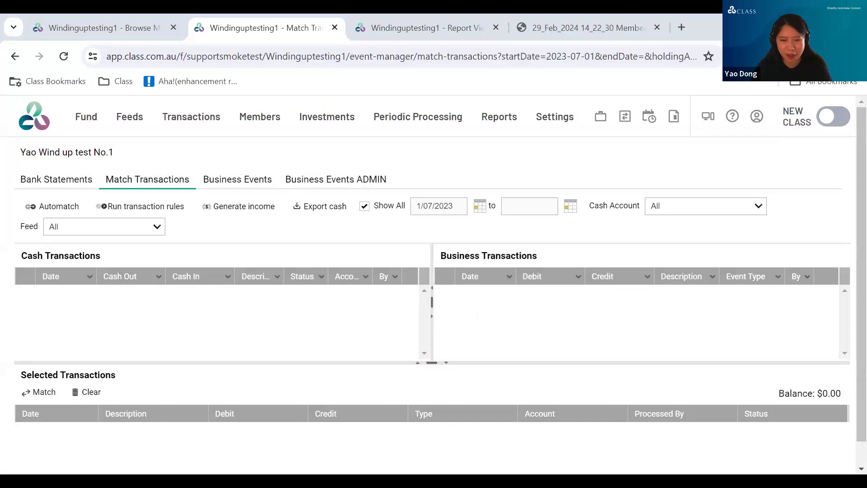
- Examine the adviser and investment management fee entries in the BT Cash account's bank statement through to February 2024
left_click(63, 180)
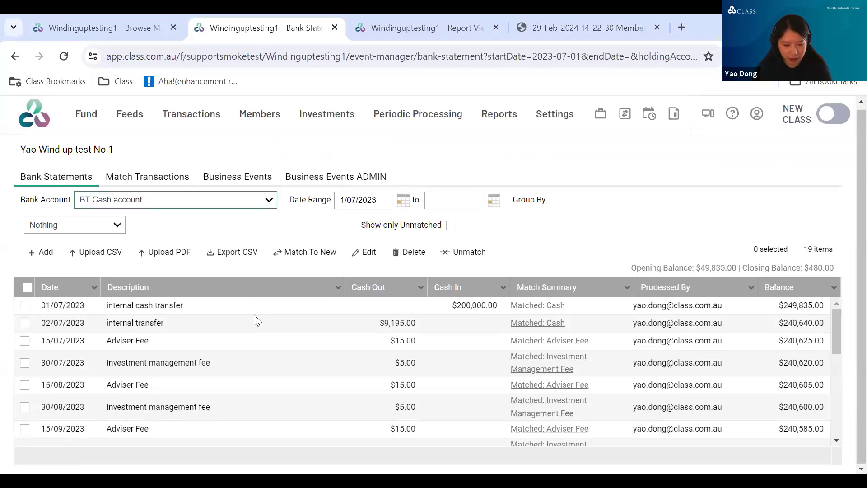
scroll(252, 325, "down", 2)
scroll(247, 331, "up", 1)
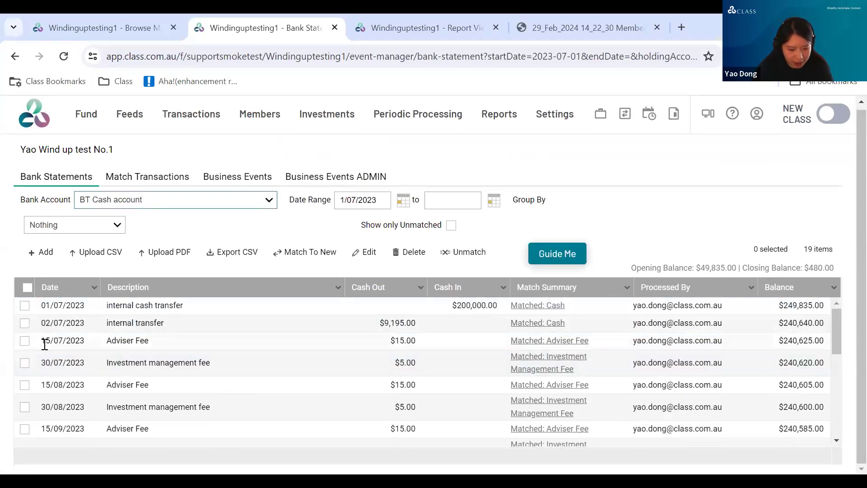
left_click(25, 341)
left_click(25, 363)
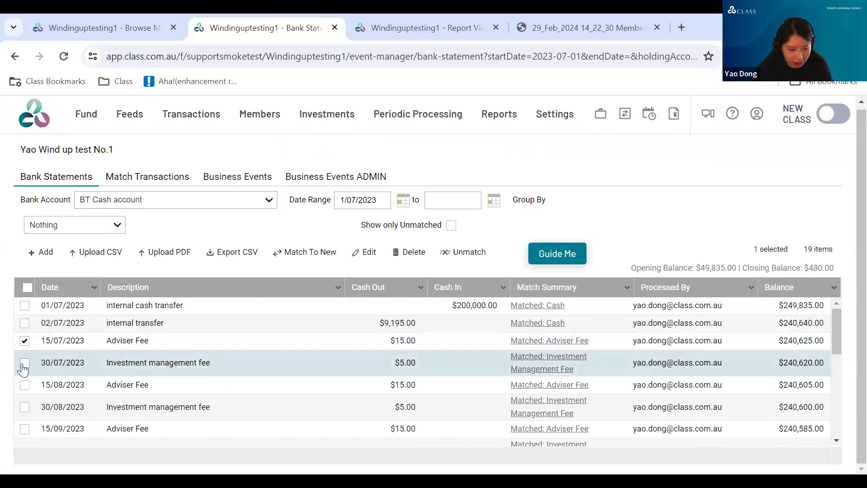
scroll(224, 368, "down", 3)
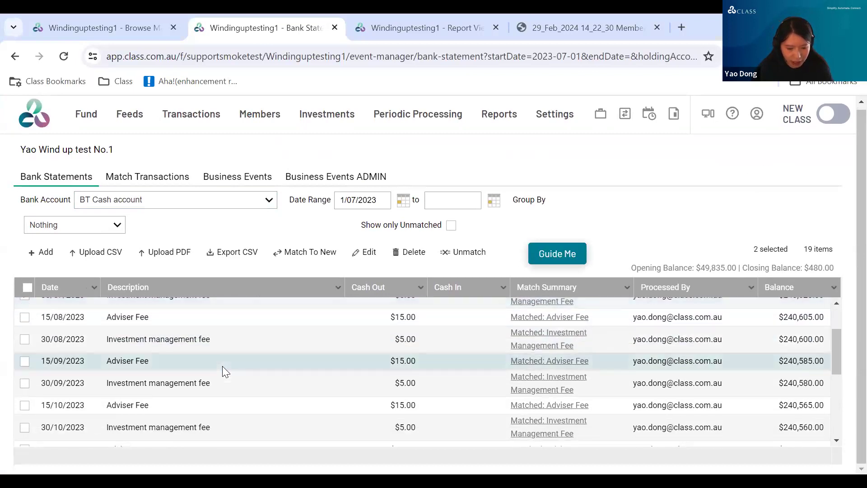
scroll(223, 369, "down", 3)
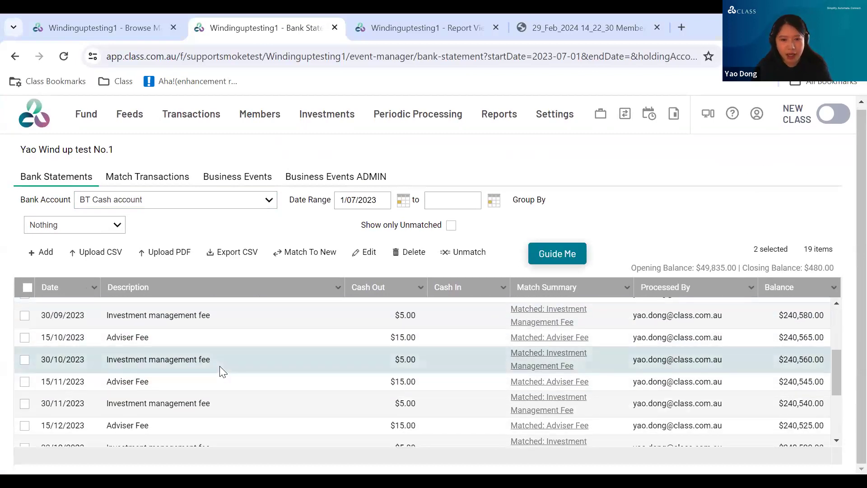
scroll(220, 365, "down", 3)
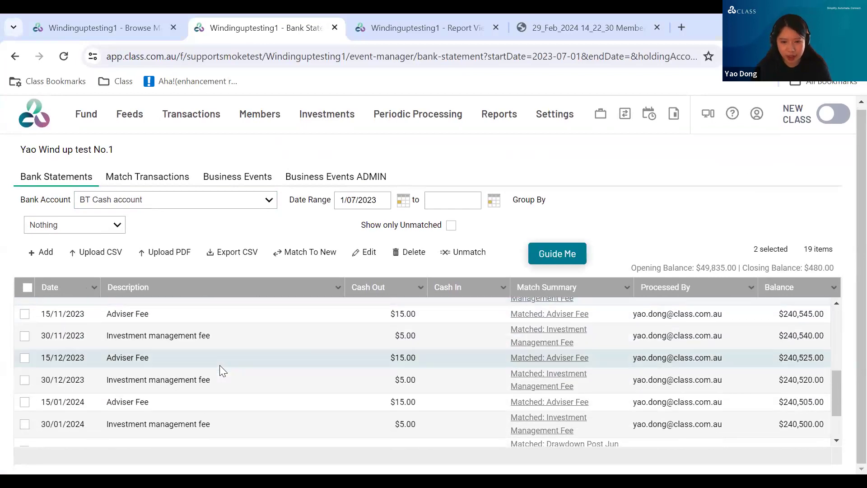
scroll(219, 365, "down", 3)
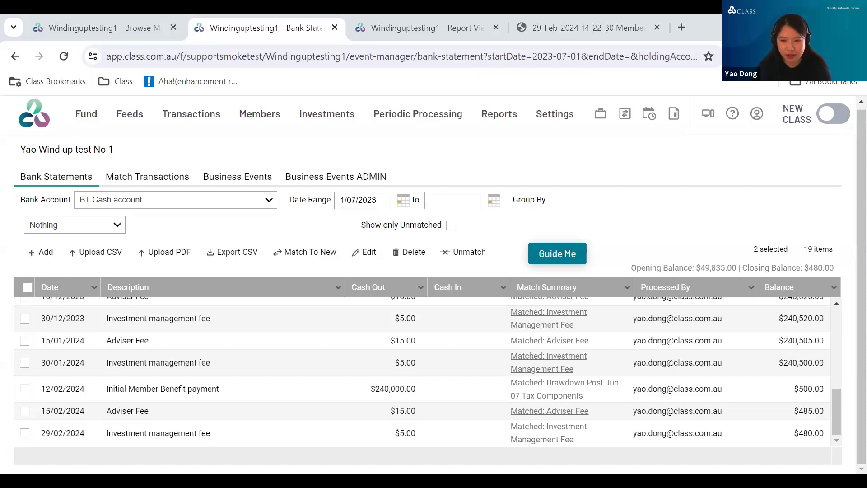
- Clear the end date in the fund details and save the change
left_click(132, 27)
mouse_move(88, 122)
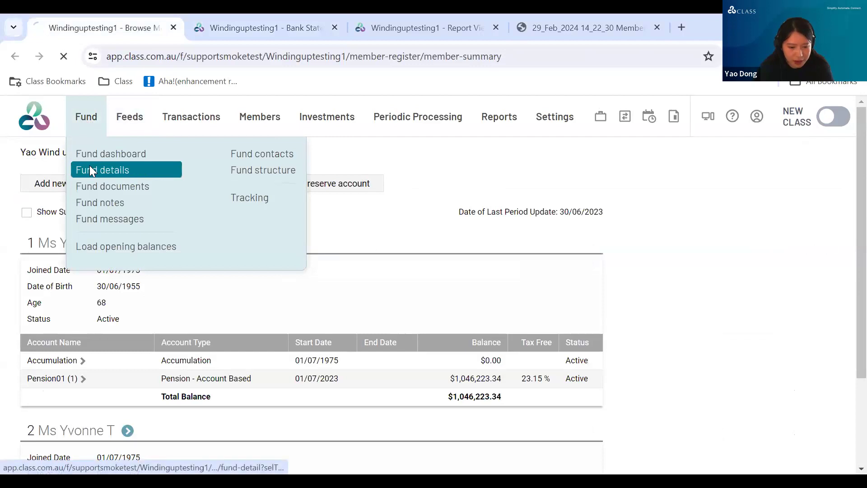
left_click(90, 171)
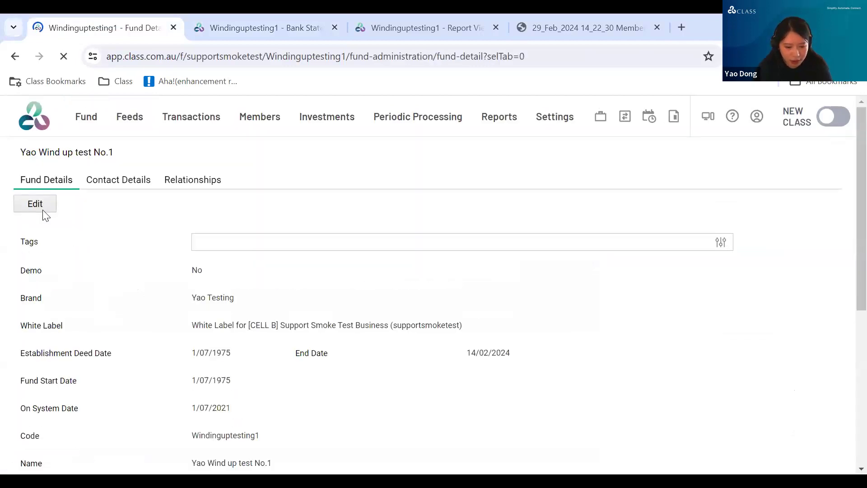
left_click(41, 205)
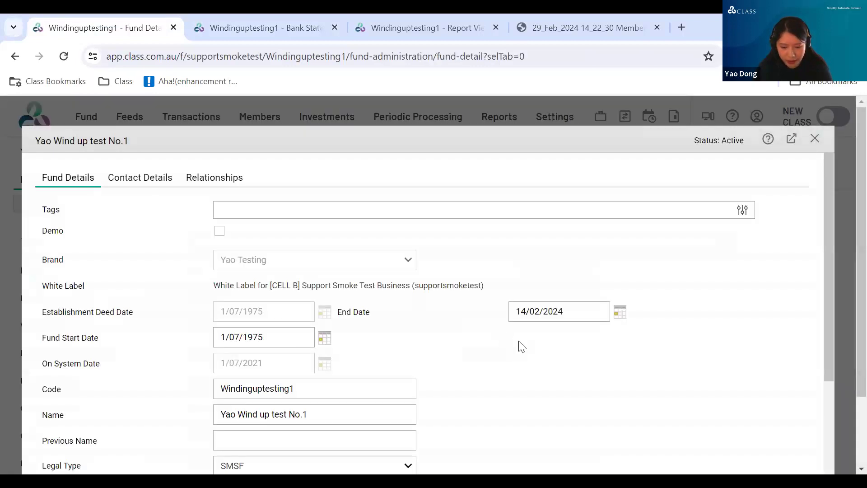
key("BackSpace")
scroll(519, 360, "down", 7)
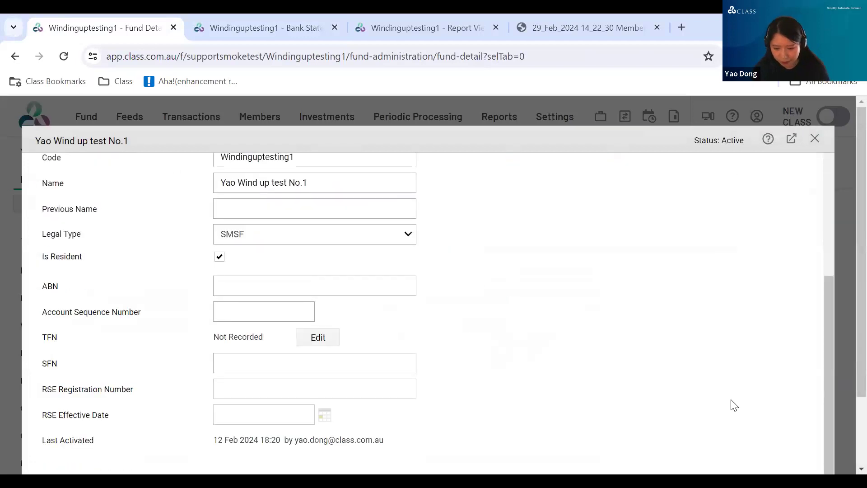
left_click(811, 427)
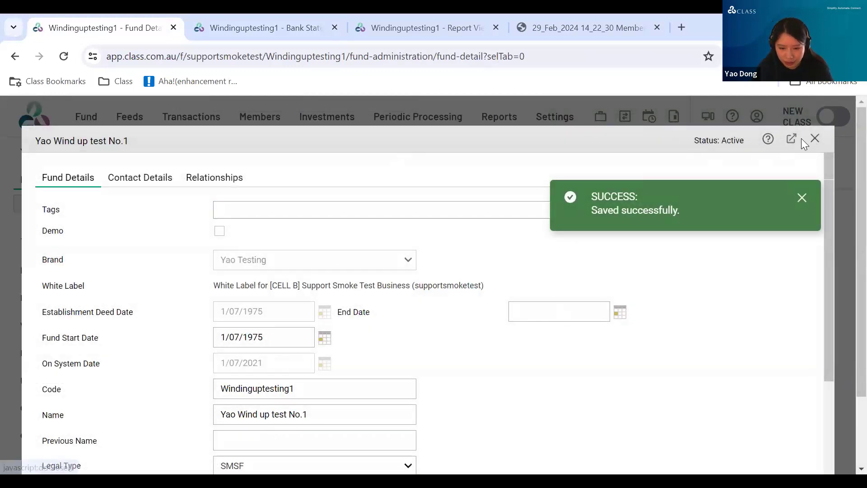
left_click(814, 138)
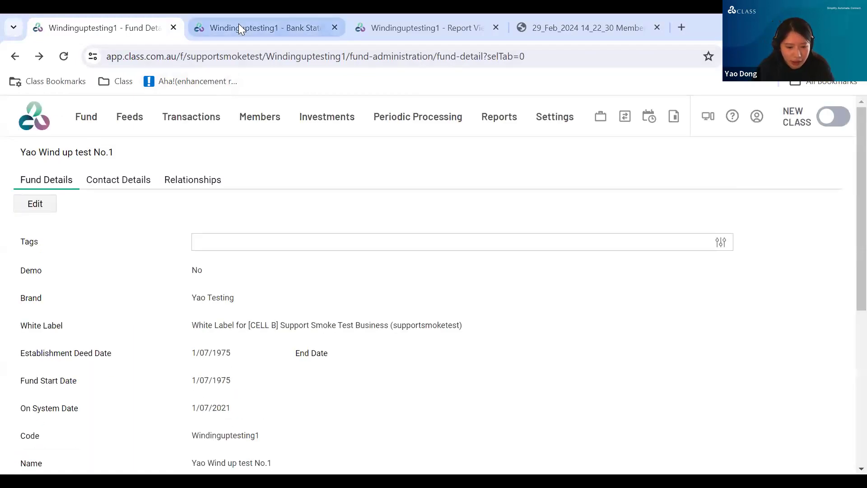
- In the BT Cash account's bank statement, enter a new transaction dated 15/03/2024, "Adviser Fee (estimated)", with cash out of $15
left_click(238, 26)
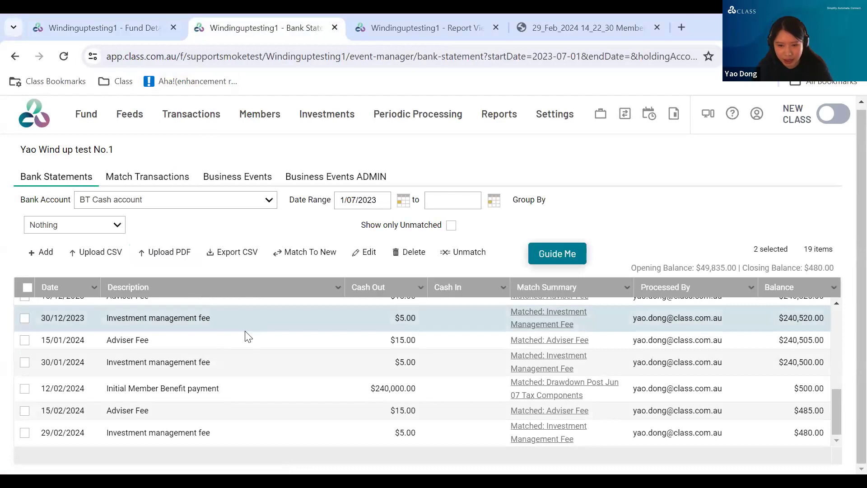
left_click(45, 252)
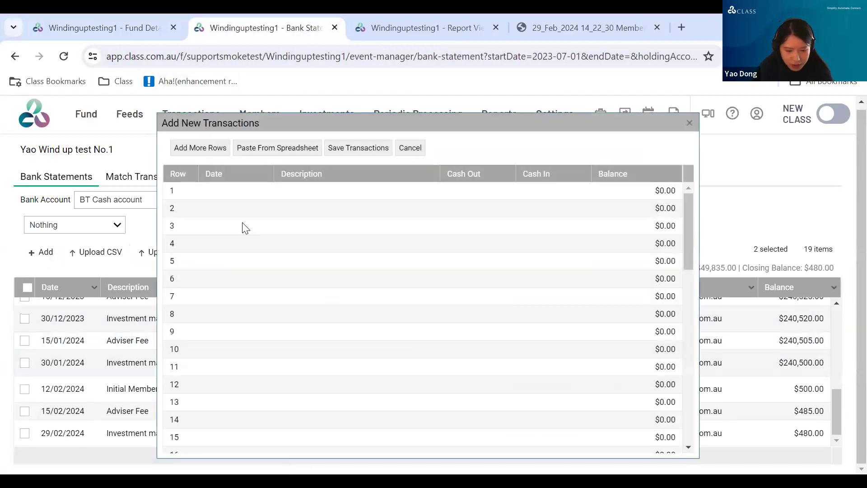
left_click(238, 193)
left_click(335, 192)
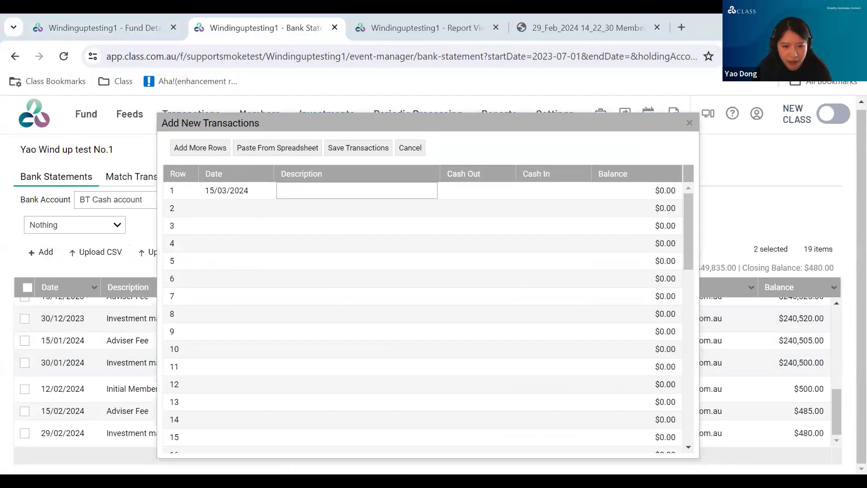
left_click(393, 195)
type("Adviser Fee (estimated)")
left_click(483, 194)
type("15")
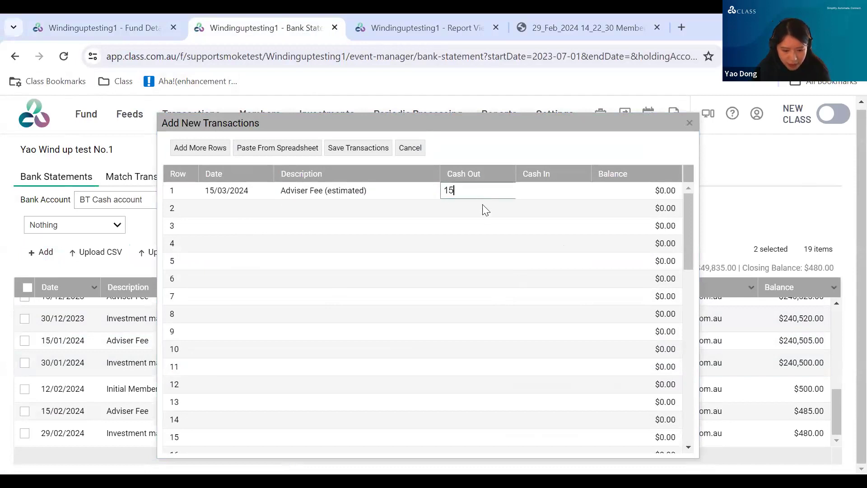
- Enter a second new transaction dated 31/03/2024, "Investment Management Fee (estimated)", with cash out of $5
left_click(476, 212)
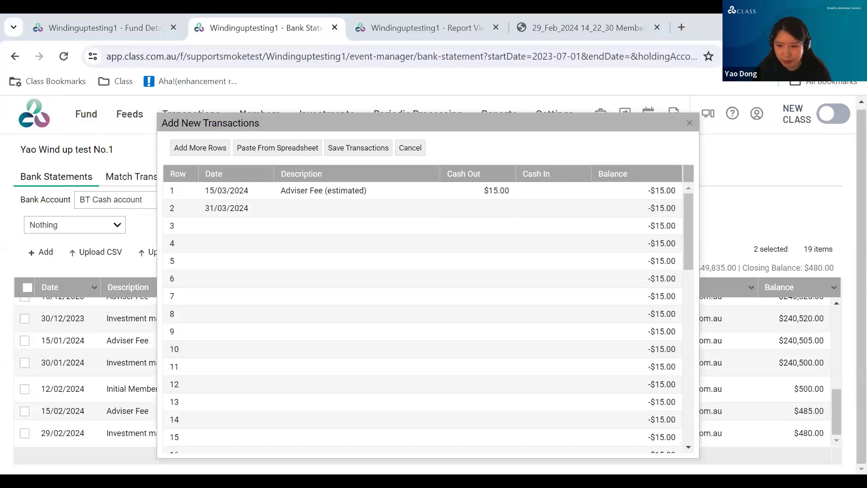
left_click(333, 209)
type("Investment Management Fee (estimated)")
key("Tab")
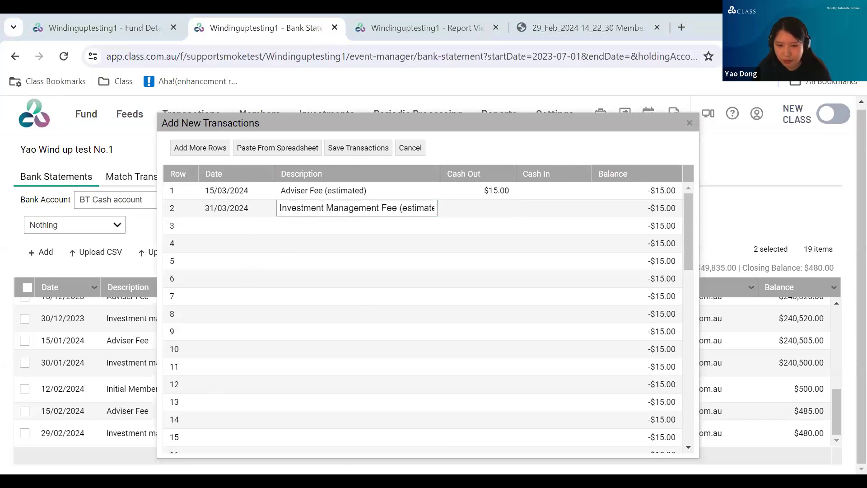
left_click(480, 212)
type("5")
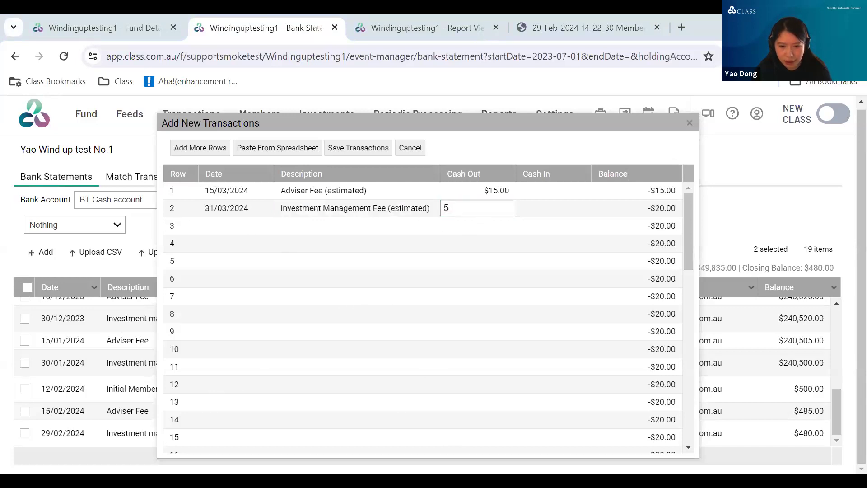
- Enter a third transaction dated 15/04/2024, "Adviser fee(estimated)", with cash out of $15, and save the new transactions
left_click(238, 224)
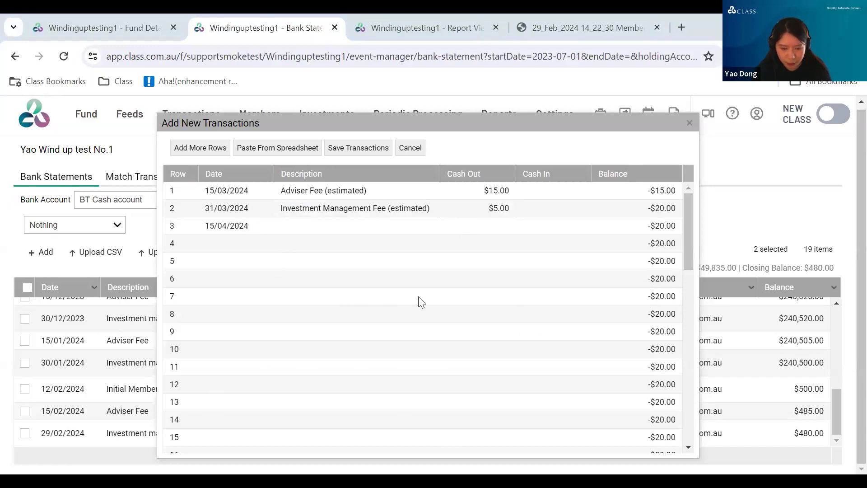
left_click(345, 229)
type("Adviser fee(estimated)")
left_click(488, 229)
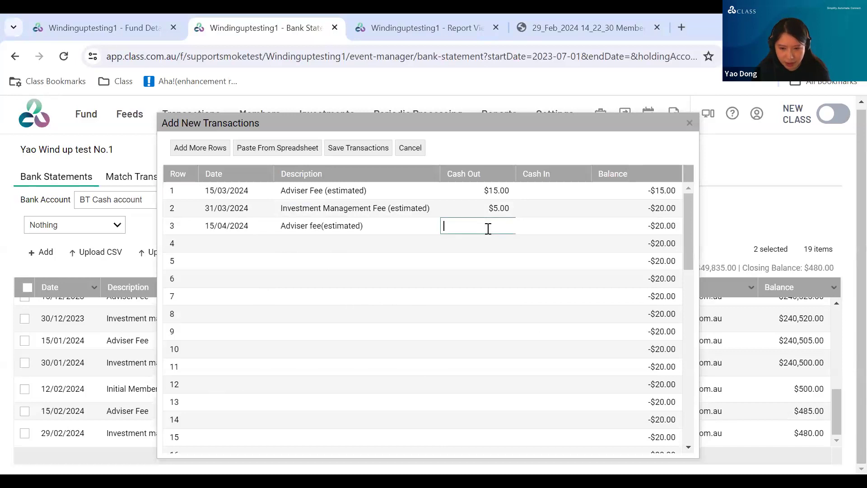
type("15")
left_click(364, 148)
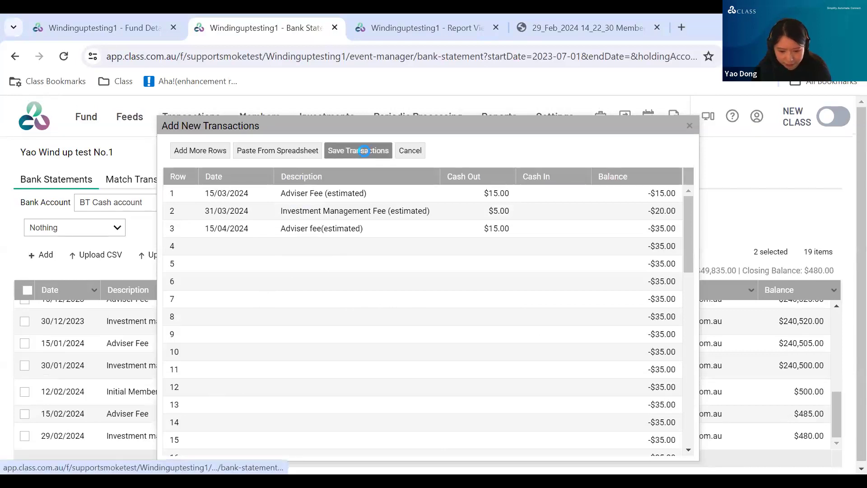
scroll(435, 399, "down", 2)
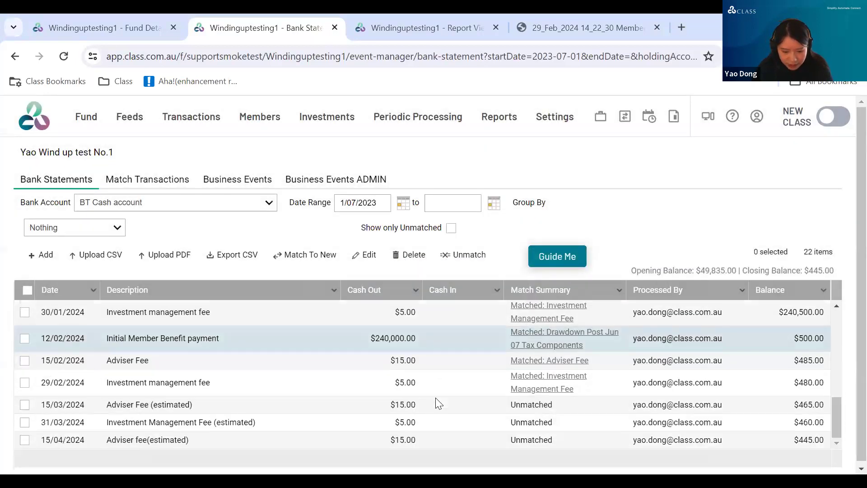
left_click(24, 360)
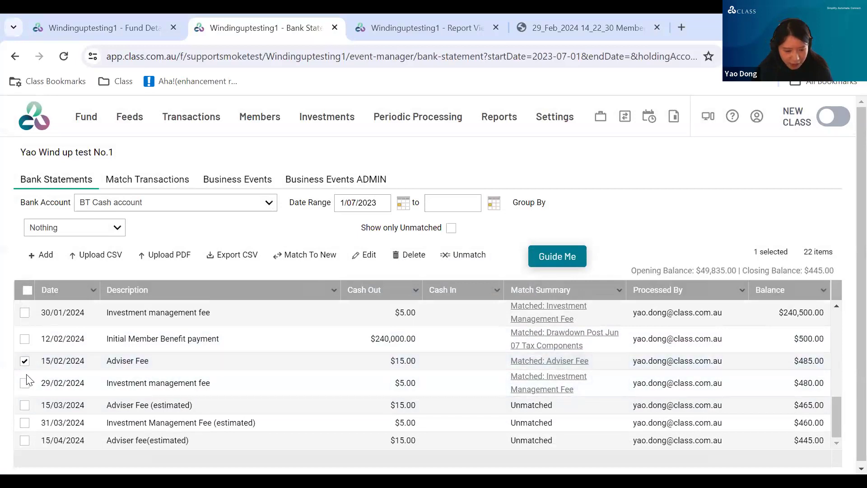
left_click(24, 360)
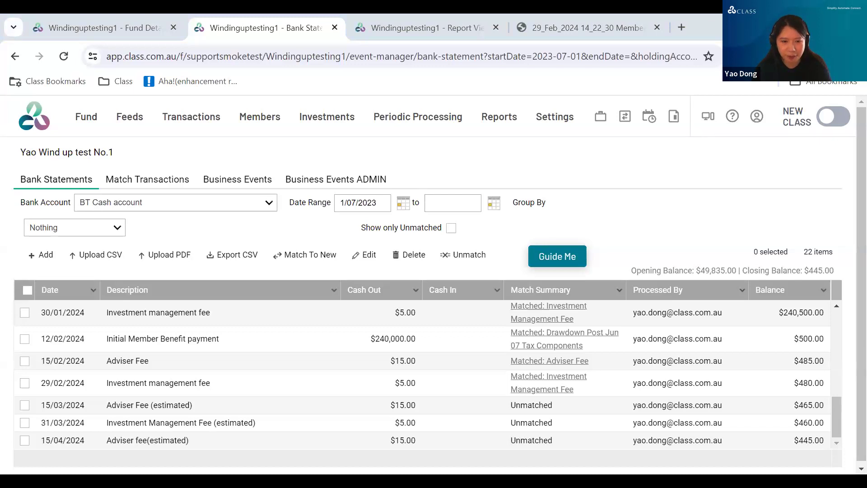
- Show the Commonwealth Bank of Australia statement and examine its recurring administration and auditor fee entries, marking those from October 2023
left_click(190, 232)
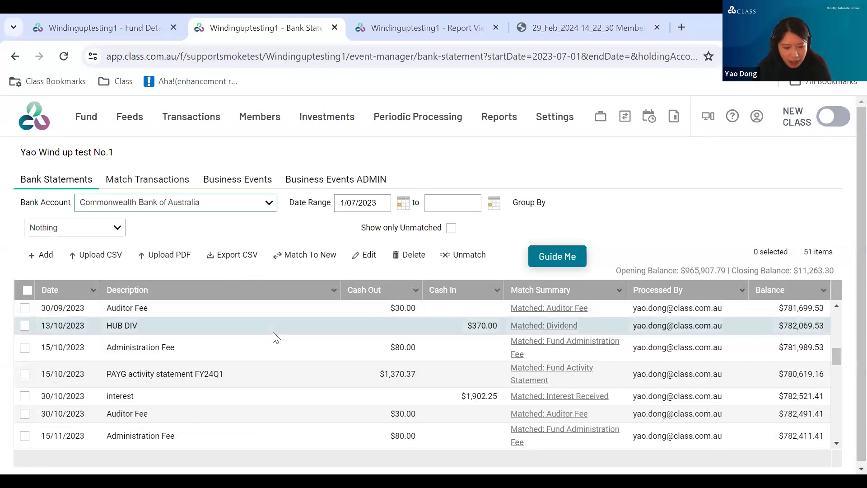
left_click(25, 348)
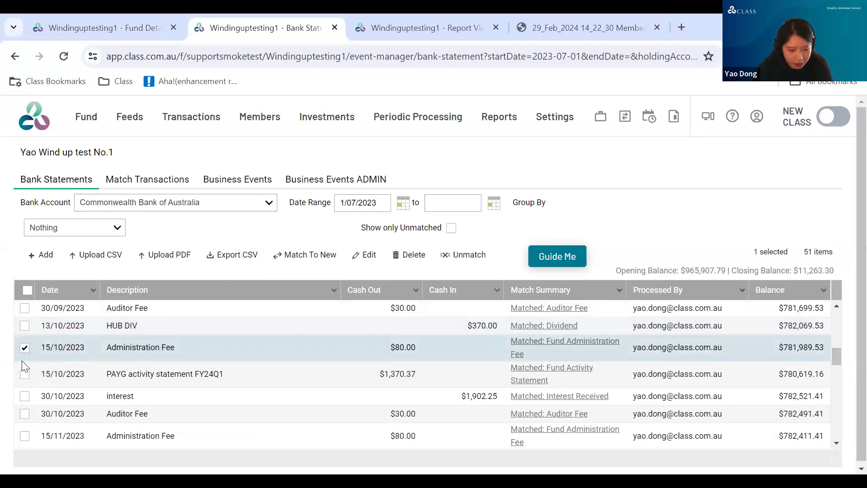
scroll(22, 361, "down", 2)
left_click(24, 346)
scroll(54, 356, "down", 2)
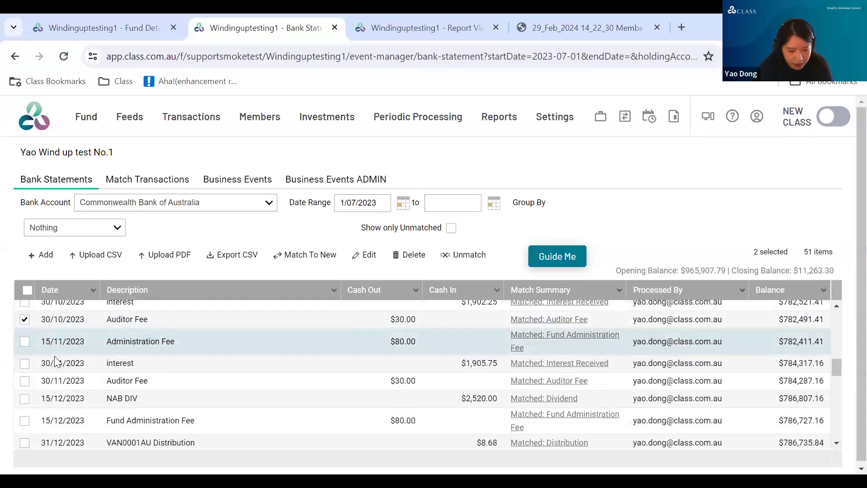
scroll(30, 337, "down", 2)
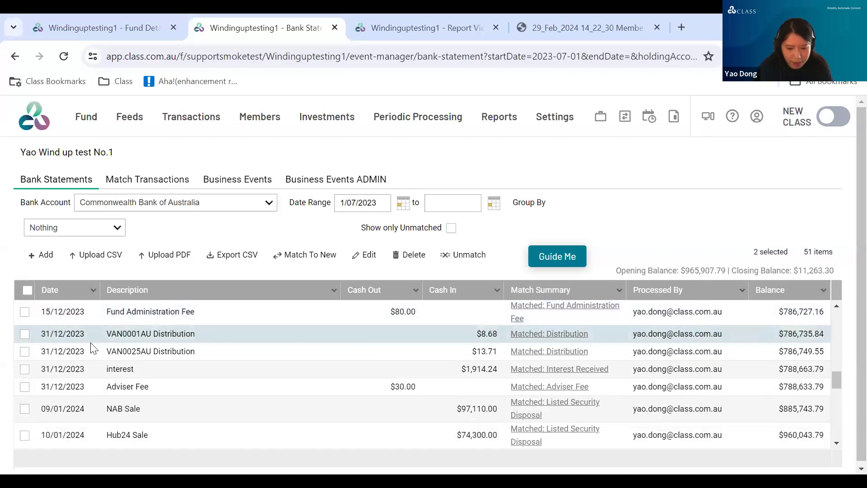
scroll(150, 345, "down", 10)
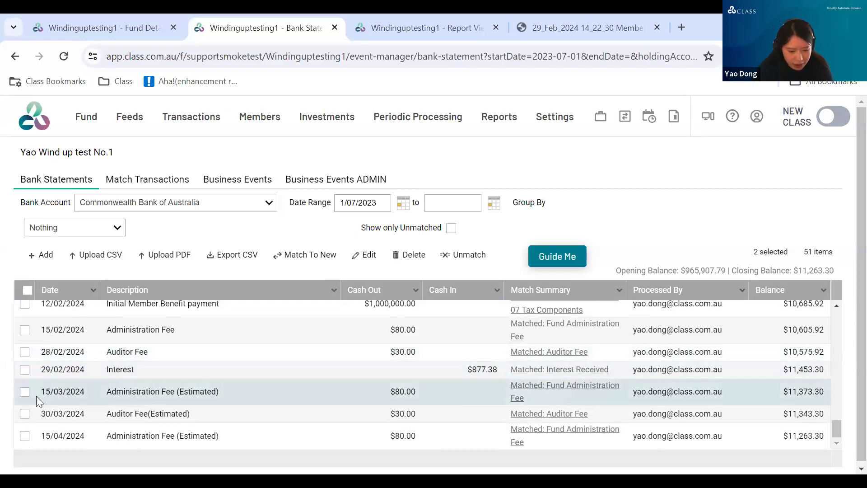
- Examine the estimated administration and auditor fee entries dated 15/03/2024, 30/03/2024 and 15/04/2024, marking each one
left_click(25, 393)
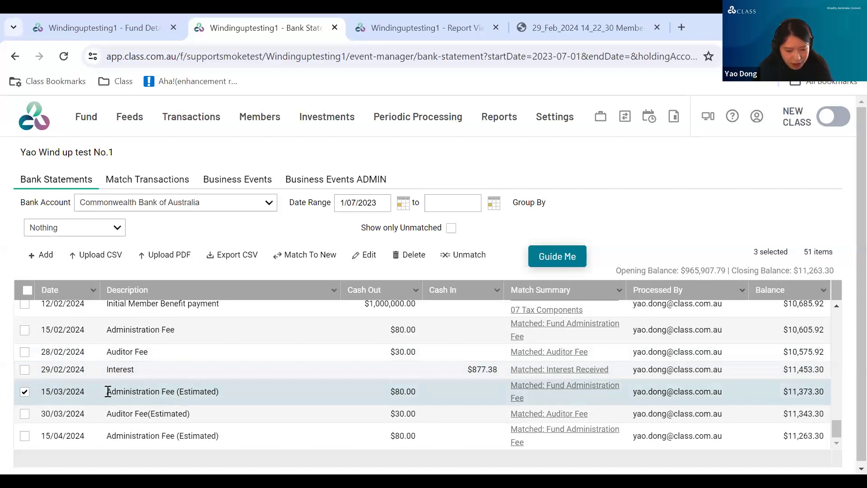
left_click_drag(106, 391, 197, 384)
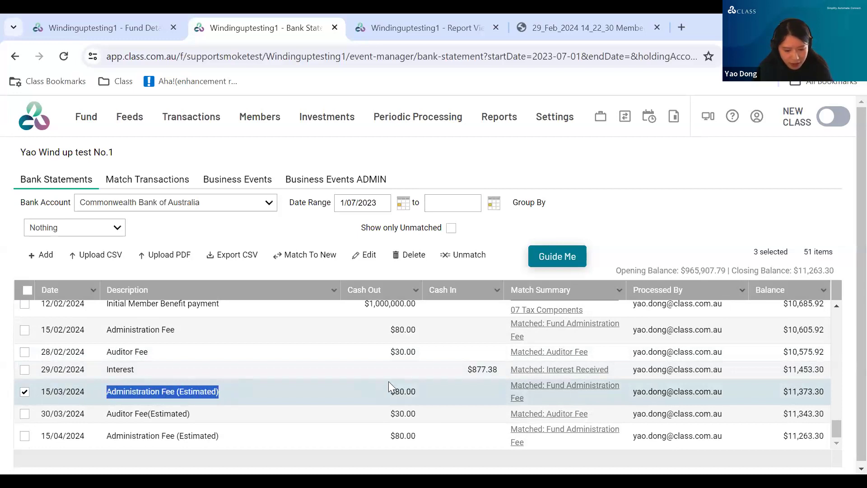
double_click(404, 392)
left_click(24, 414)
left_click_drag(105, 418, 226, 411)
left_click(227, 411)
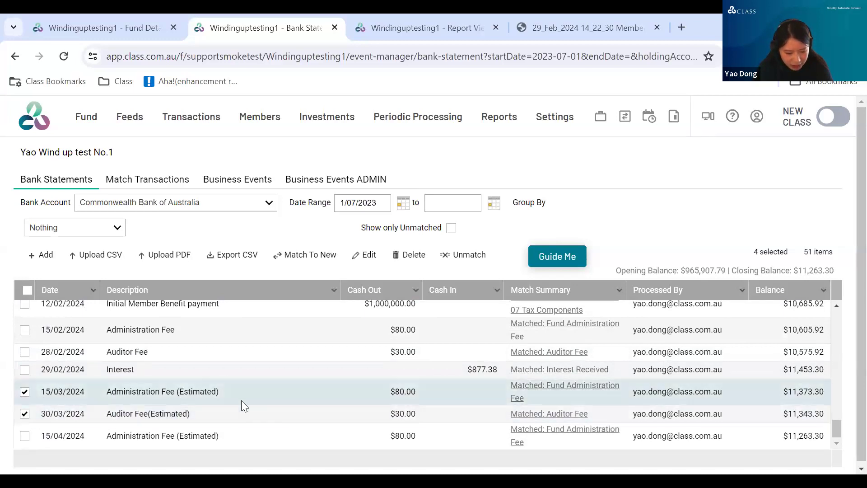
left_click(24, 436)
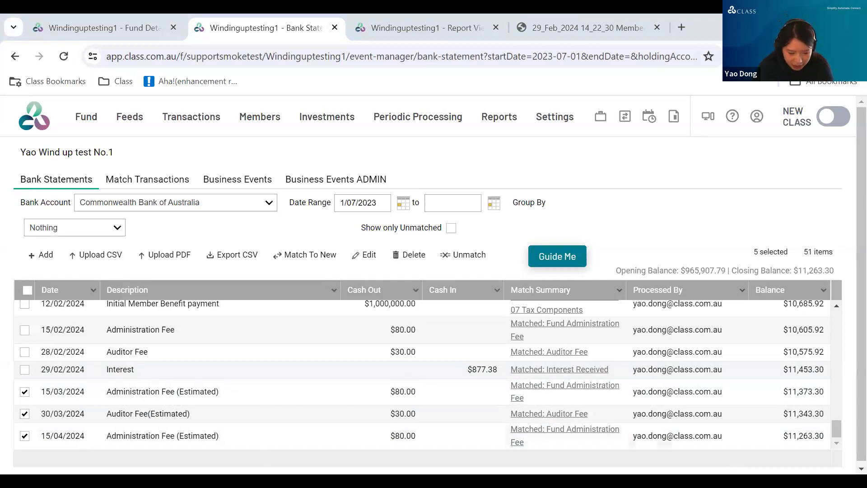
- Switch to the Excel accrued interest workbook and copy the March 2024 total accrued interest from cell E15
key("alt+Tab")
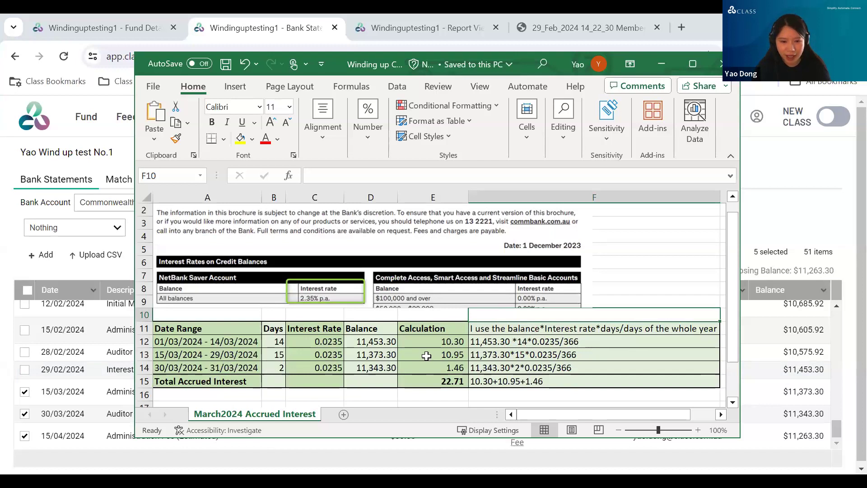
left_click(443, 381)
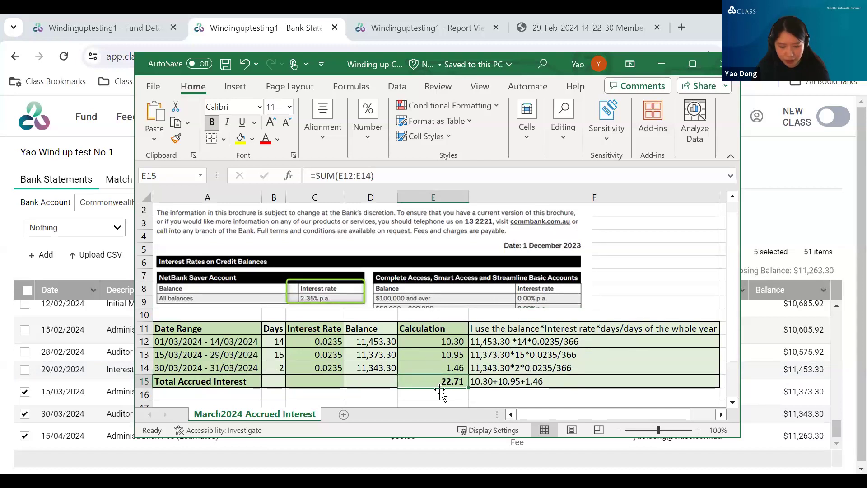
key("ctrl+c")
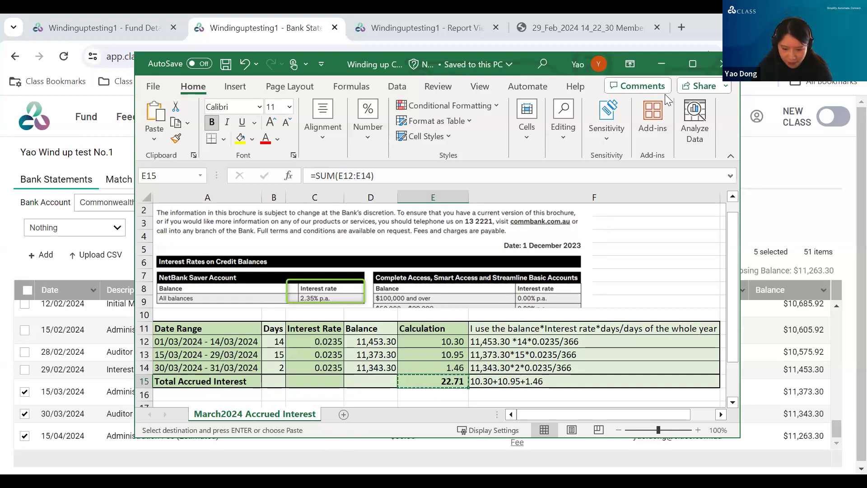
- Add a Commonwealth Bank transaction dated 31/03/2024, "Interests (estimated)", with cash in of $22.71, and save it
left_click(53, 258)
left_click(237, 194)
type("31")
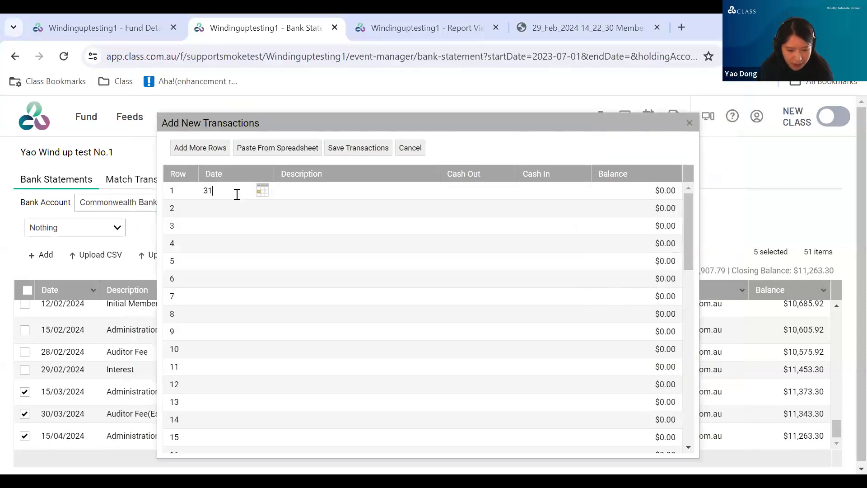
type("/03/2024")
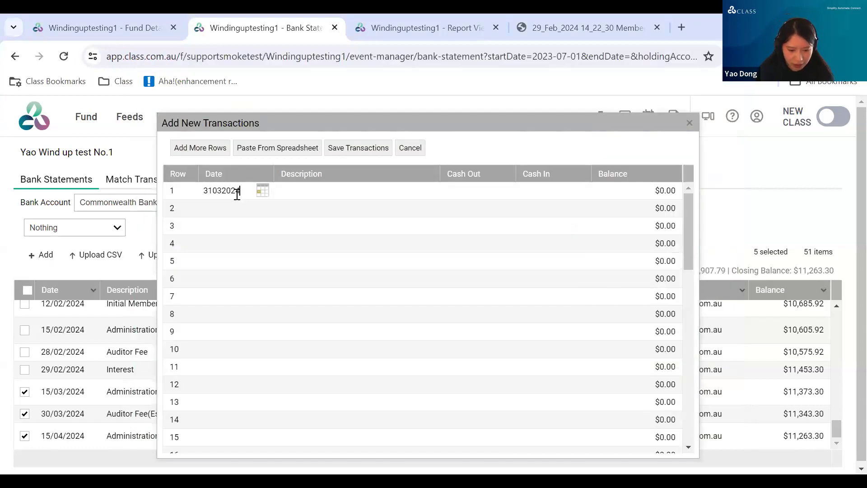
left_click(538, 197)
type("22.71")
left_click(457, 224)
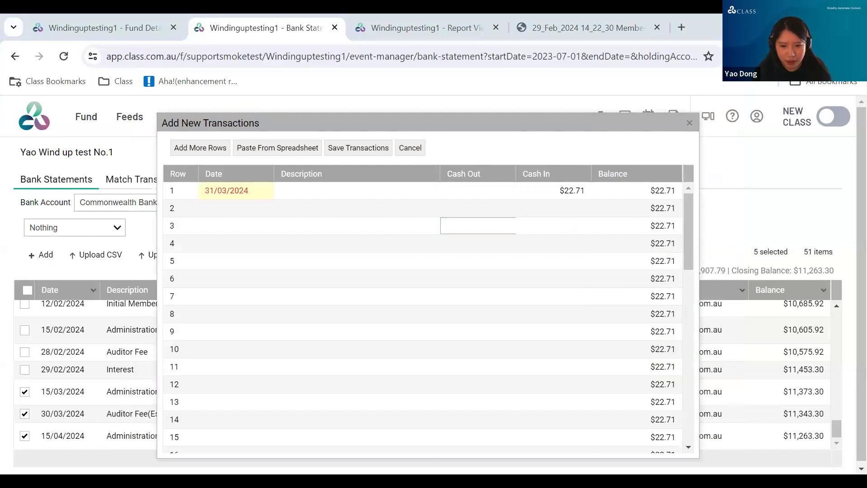
left_click(371, 192)
key("ctrl+v")
left_click(350, 215)
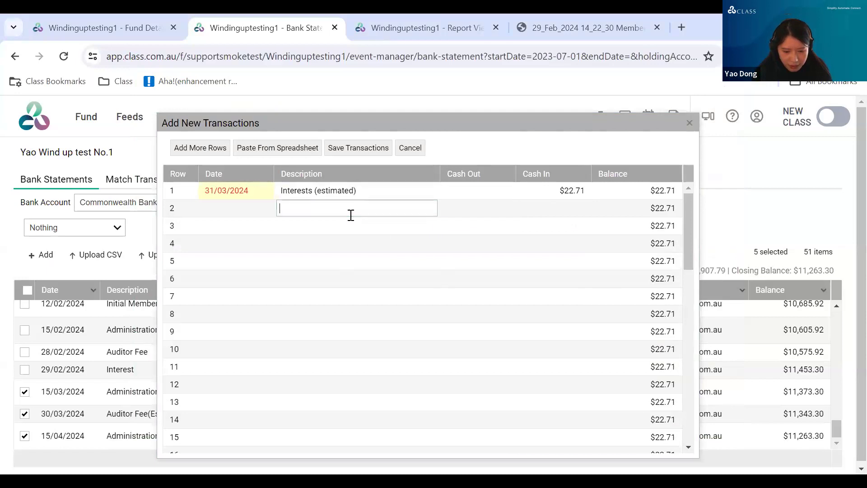
left_click(364, 149)
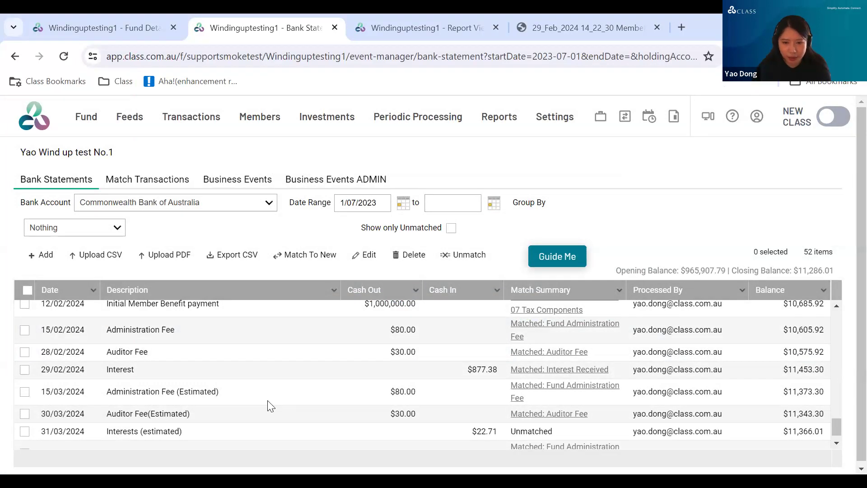
- Select all Commonwealth Bank fee and interest transactions dated from 15/02/2024 through 15/04/2024
scroll(268, 397, "down", 1)
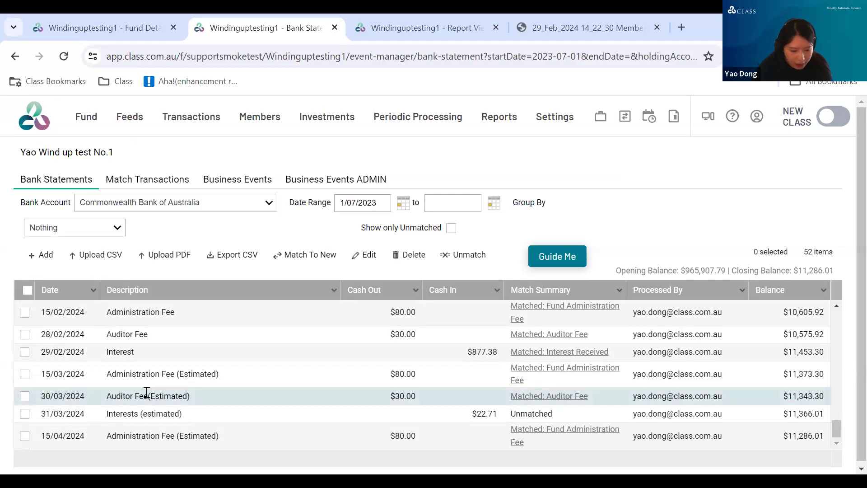
scroll(32, 355, "up", 2)
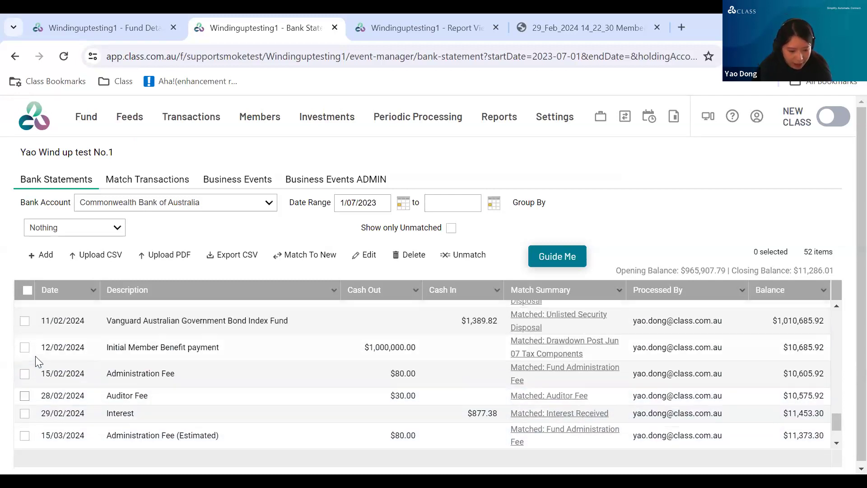
left_click(25, 379)
left_click(24, 401)
left_click(24, 419)
scroll(27, 406, "down", 2)
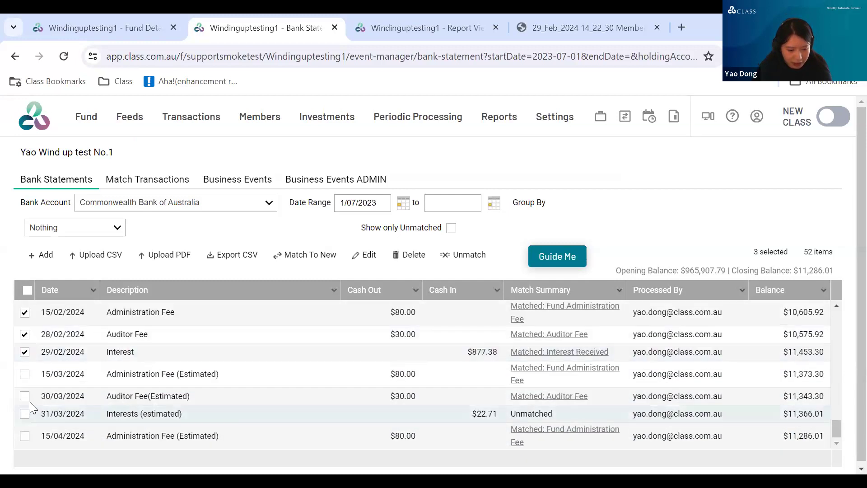
left_click(25, 374)
left_click(25, 397)
left_click(25, 413)
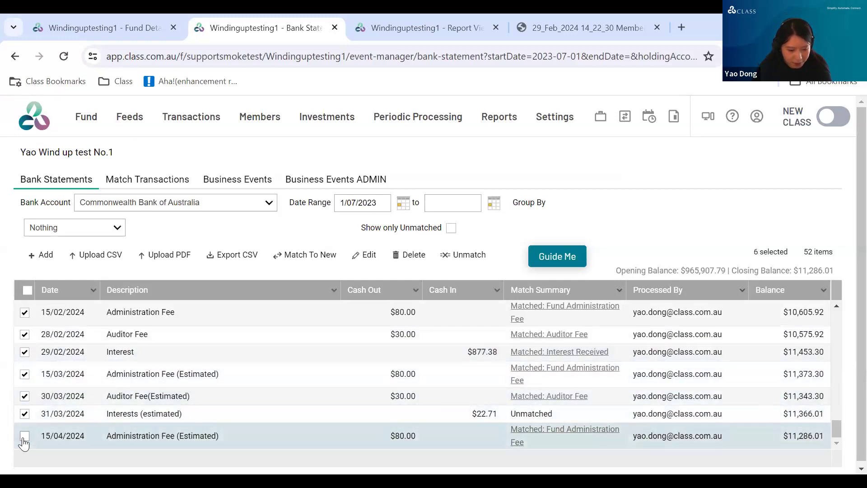
left_click(24, 436)
scroll(101, 381, "up", 1)
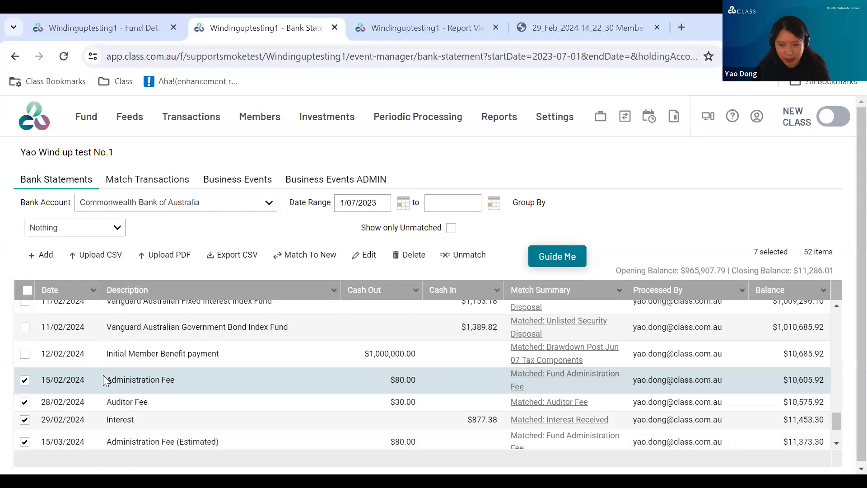
scroll(103, 375, "down", 2)
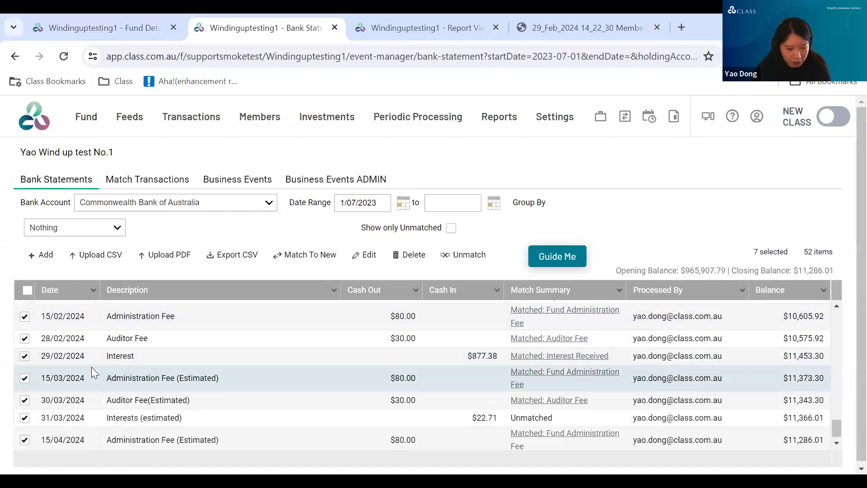
scroll(92, 372, "up", 1)
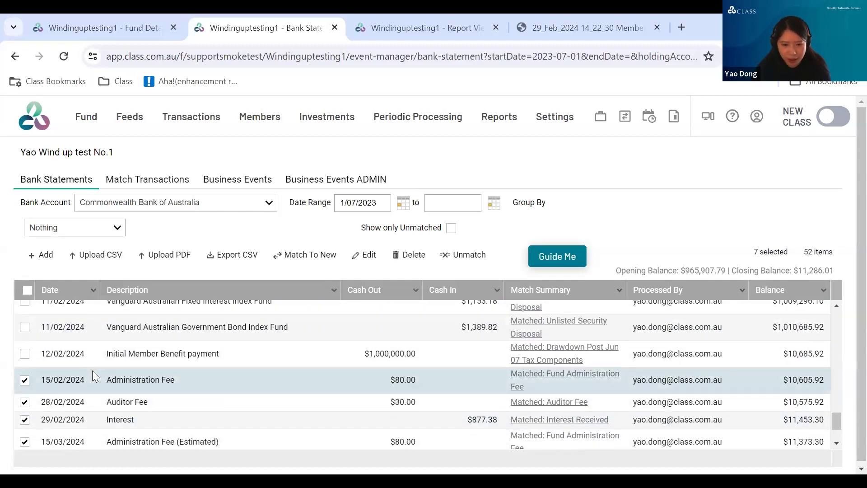
scroll(90, 377, "down", 2)
scroll(83, 398, "up", 2)
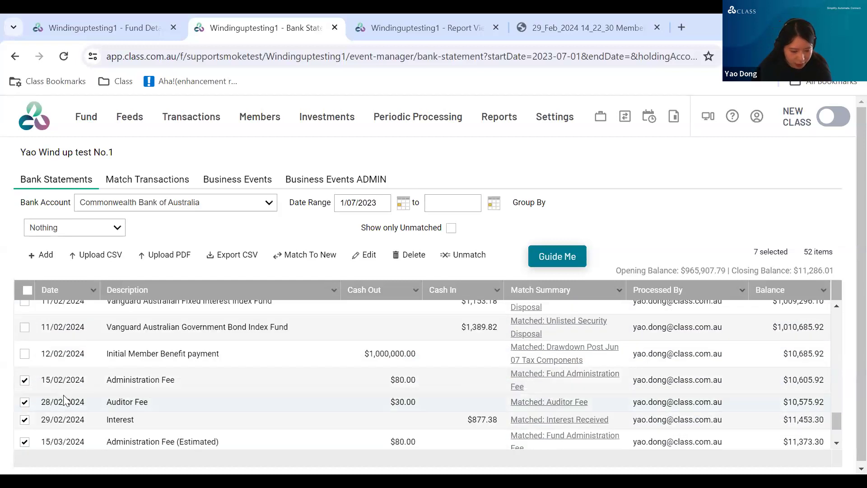
scroll(60, 391, "down", 2)
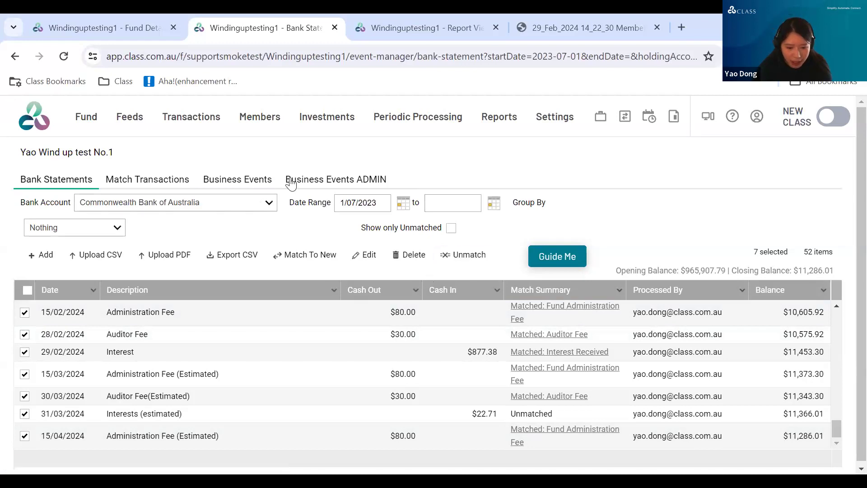
- Start a new custom holding account with code Accrued01 and description "Accrued outstanding expenses"
left_click(324, 135)
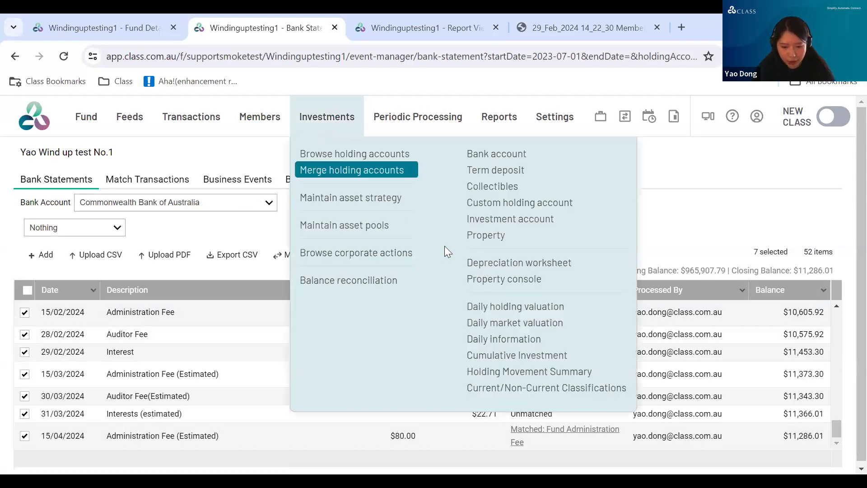
left_click(516, 205)
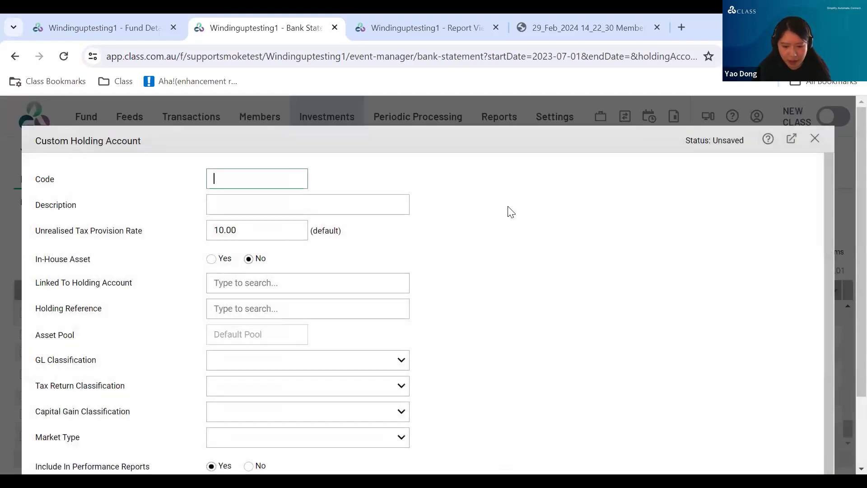
type("Accrued01")
left_click(260, 232)
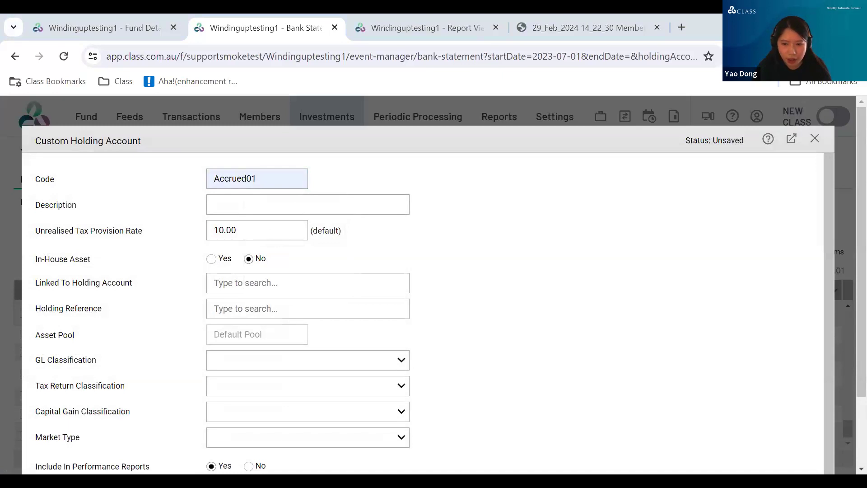
left_click(243, 208)
key("ctrl+v")
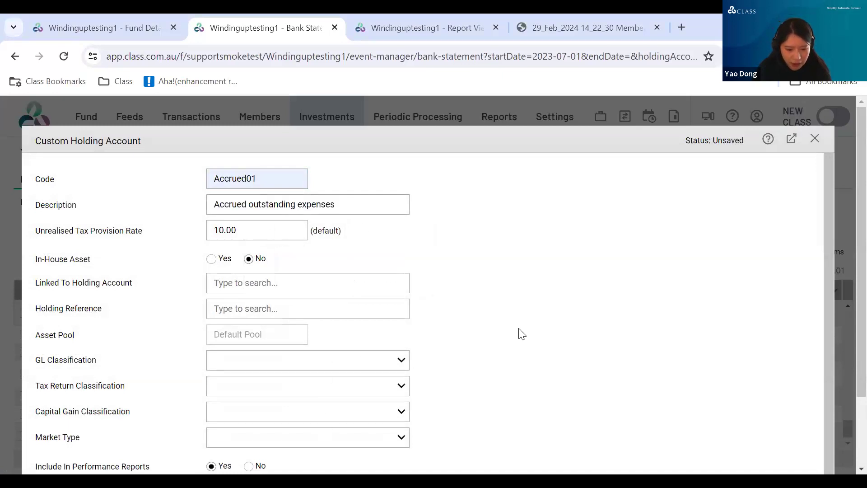
- Set the Accrued01 account's GL classification to Sundry Liabilities, then activate and close the account
scroll(417, 324, "down", 1)
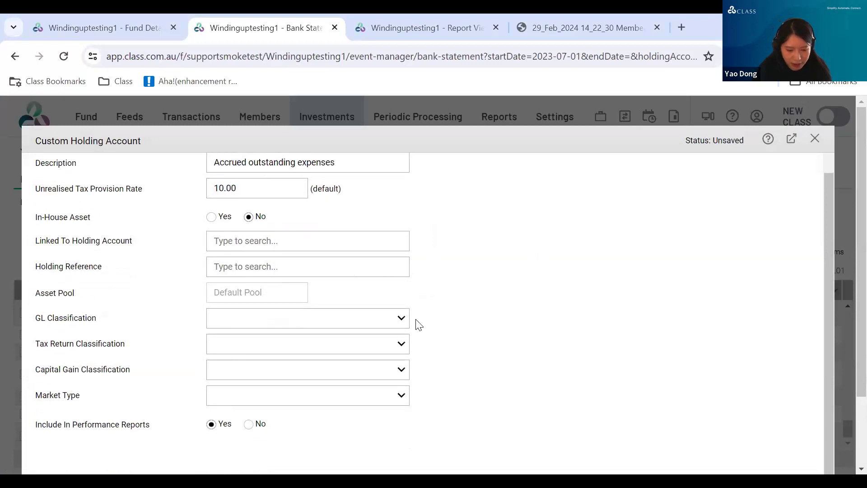
left_click(375, 320)
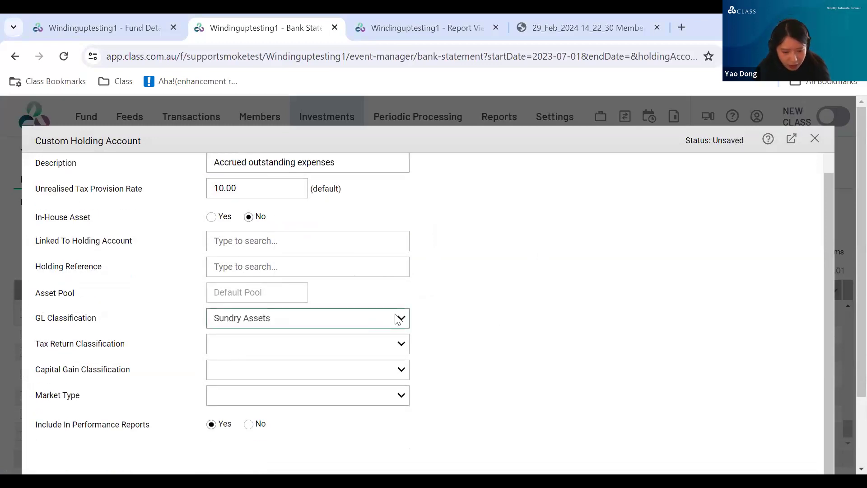
key("Down")
scroll(457, 366, "down", 2)
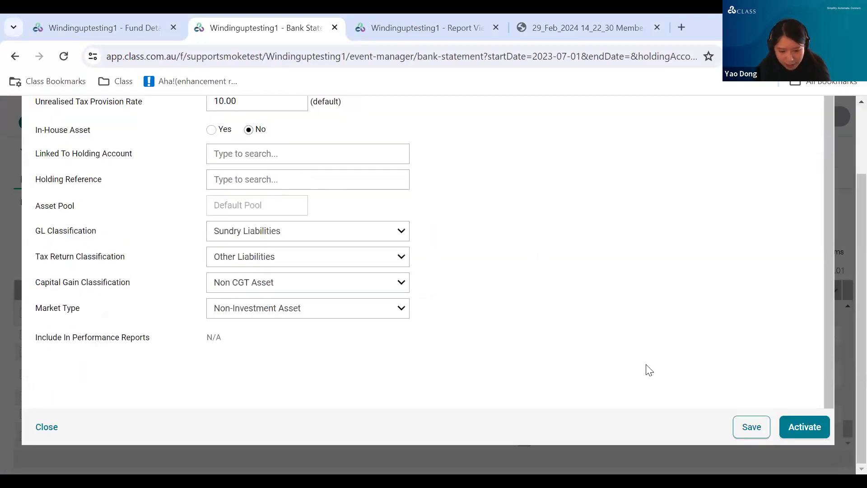
left_click(813, 426)
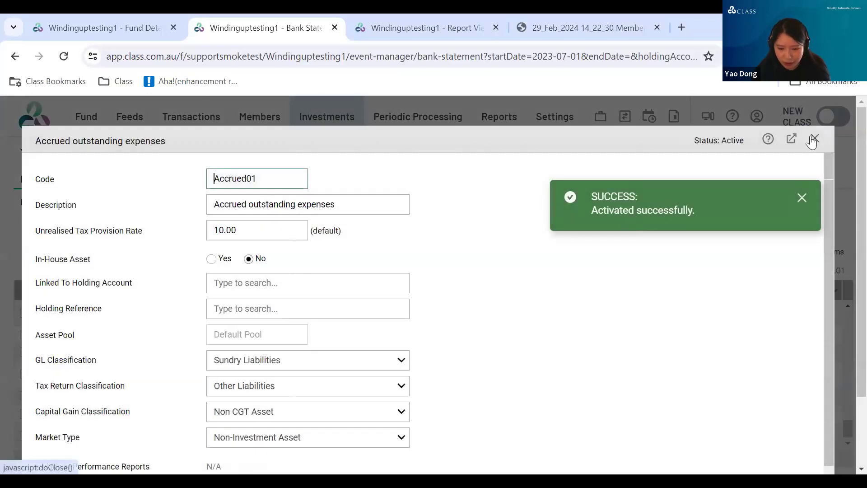
left_click(815, 139)
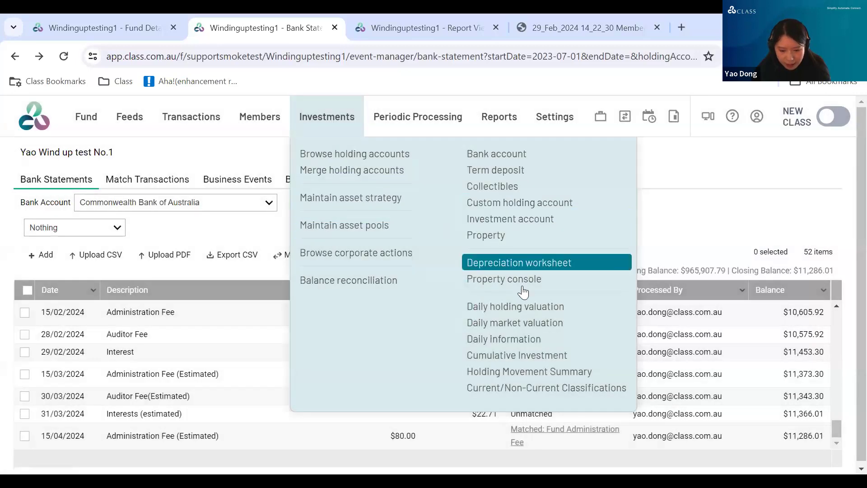
- Start another custom holding account with code Accrued02 and description "Accrued receivable"
left_click(529, 206)
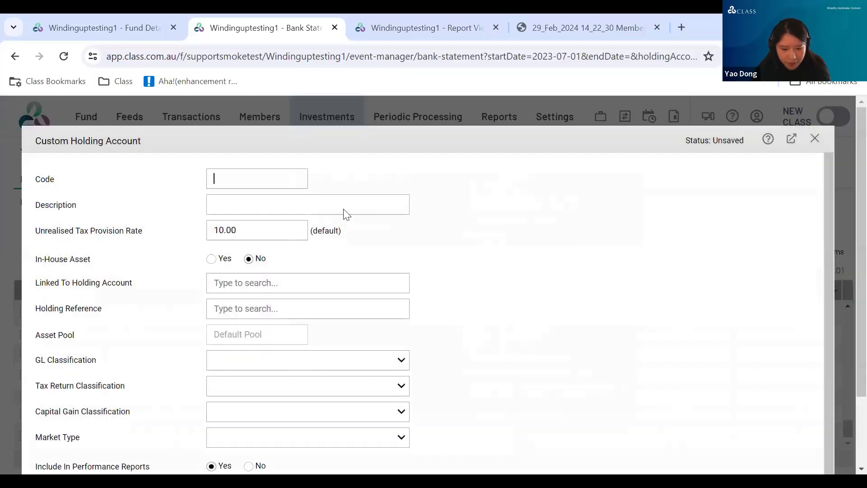
type("a")
left_click(282, 231)
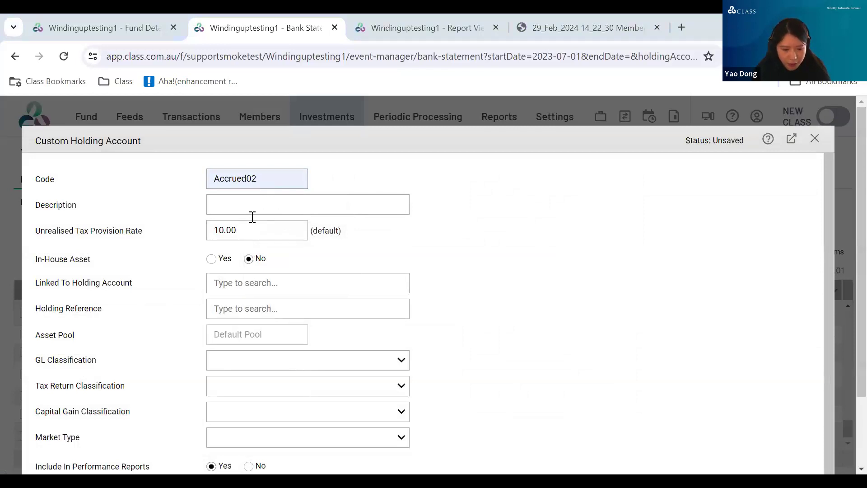
left_click(470, 244)
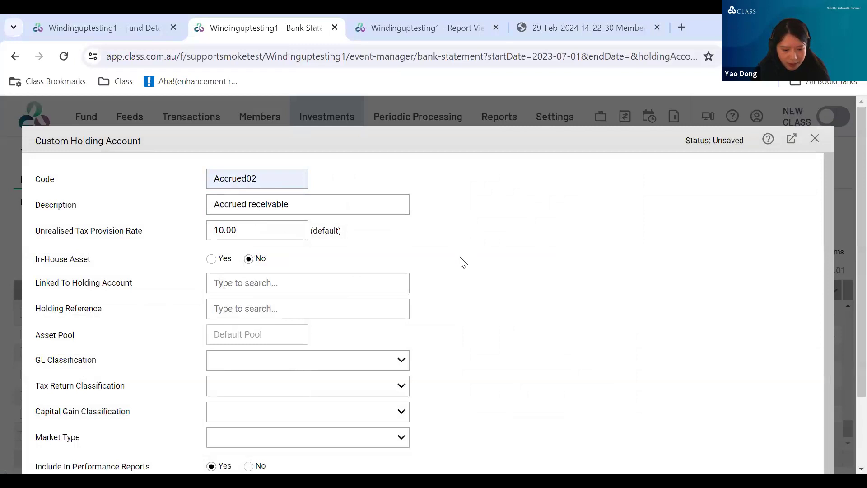
- Set the Accrued02 account's GL classification to Sundry Assets, then activate and close the account
scroll(342, 303, "down", 1)
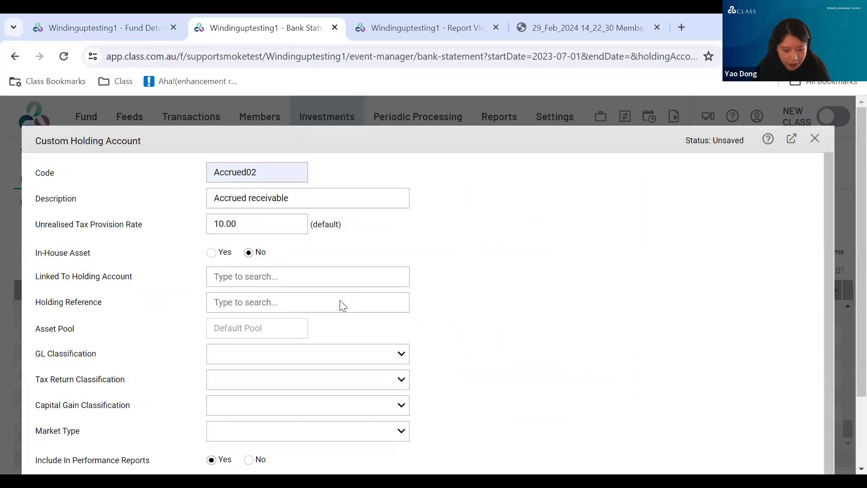
left_click(291, 322)
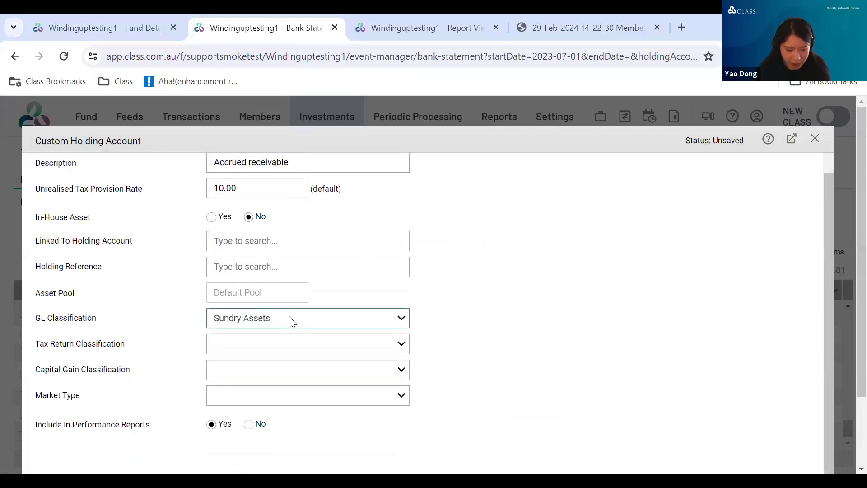
scroll(291, 315, "down", 2)
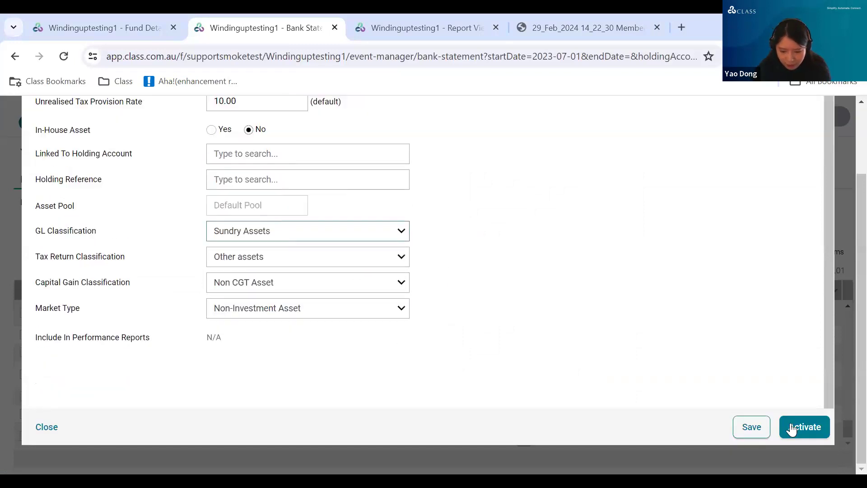
left_click(803, 426)
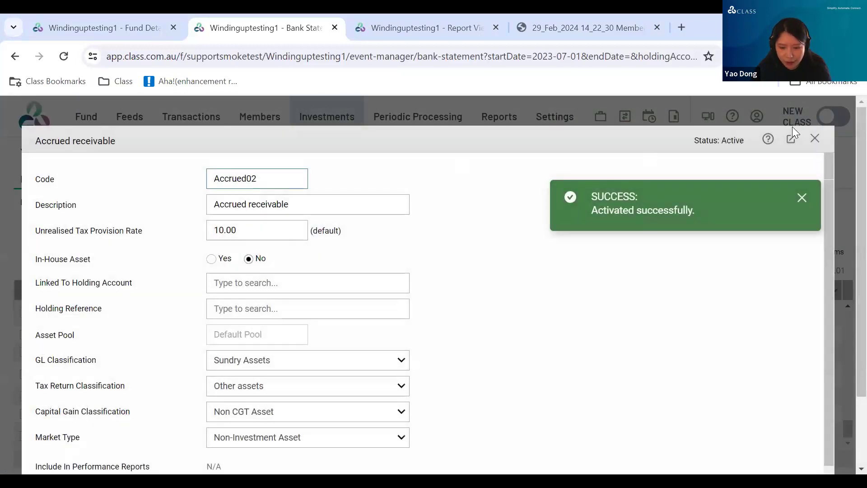
left_click(815, 139)
- Reload the bank statements page and show the latest transactions of the BT Cash account
left_click(266, 56)
key("Return")
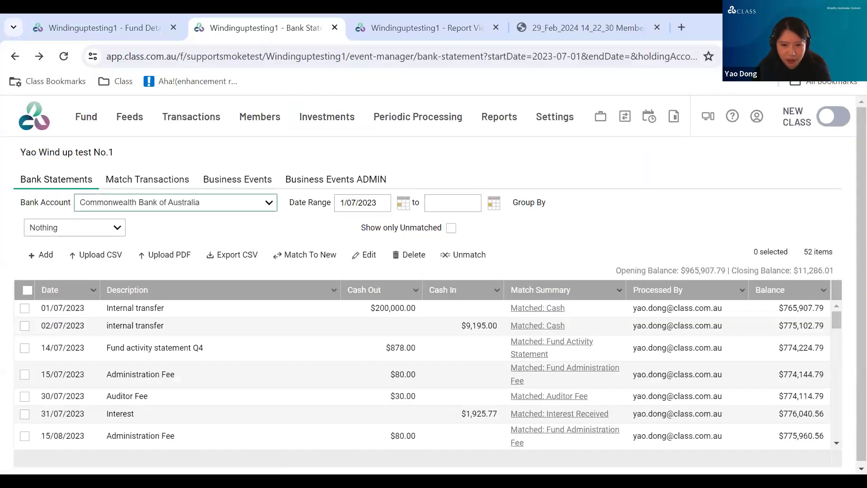
left_click(211, 212)
left_click(178, 239)
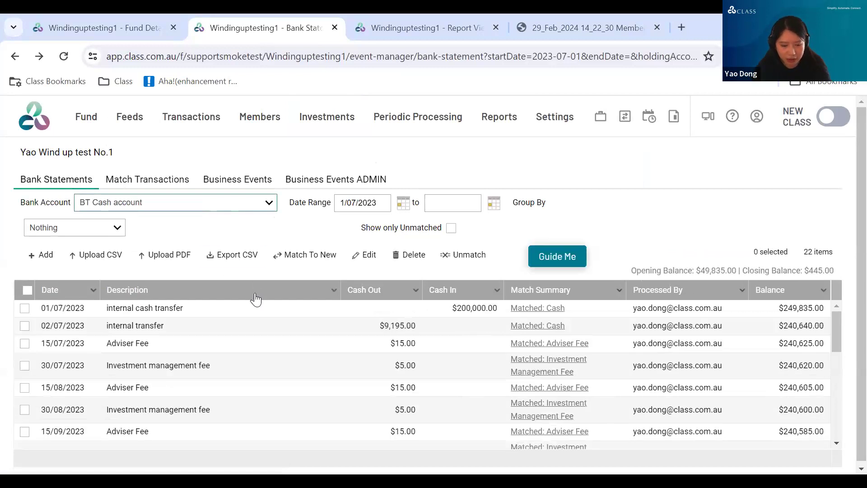
scroll(274, 348, "down", 5)
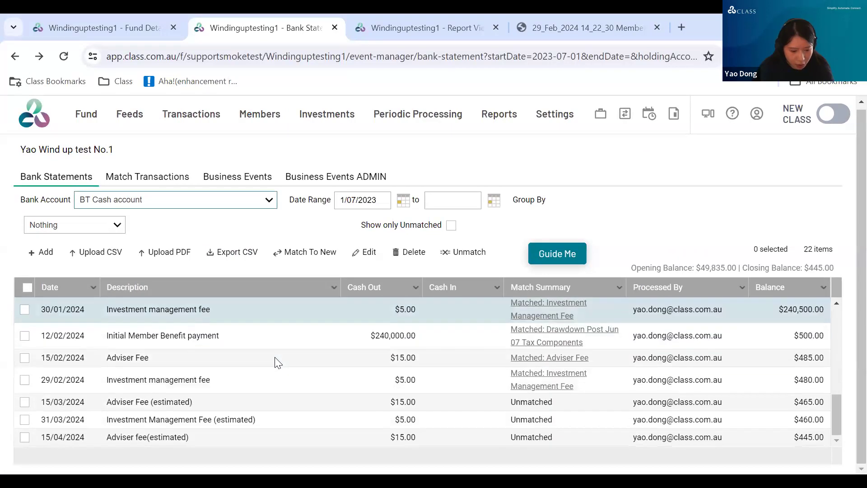
- Mark all BT Cash account adviser and investment management fee transactions dated from 15/02/2024 through 15/04/2024
left_click(25, 358)
left_click(24, 380)
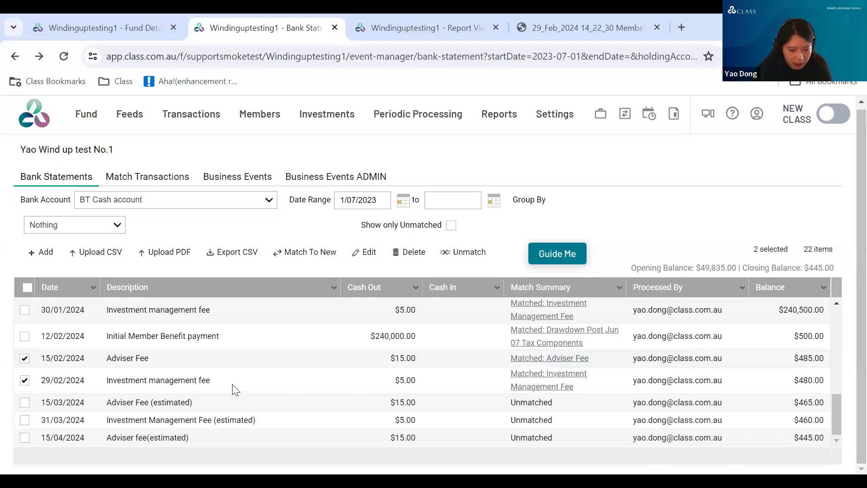
left_click(25, 406)
left_click(25, 421)
left_click(25, 439)
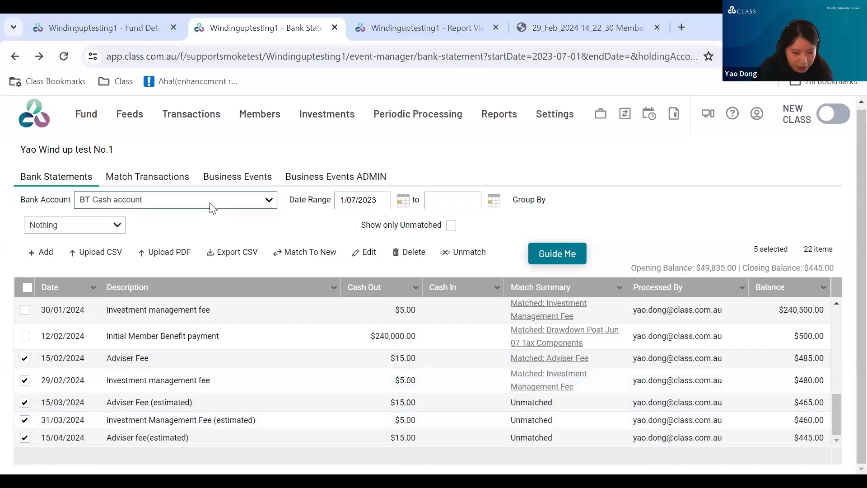
- Add and save an Accrued outstanding expenses transaction dated 14/02/2024, "BT Adviser & Investment management fee (accrued)", with cash out of $55.00
left_click(159, 205)
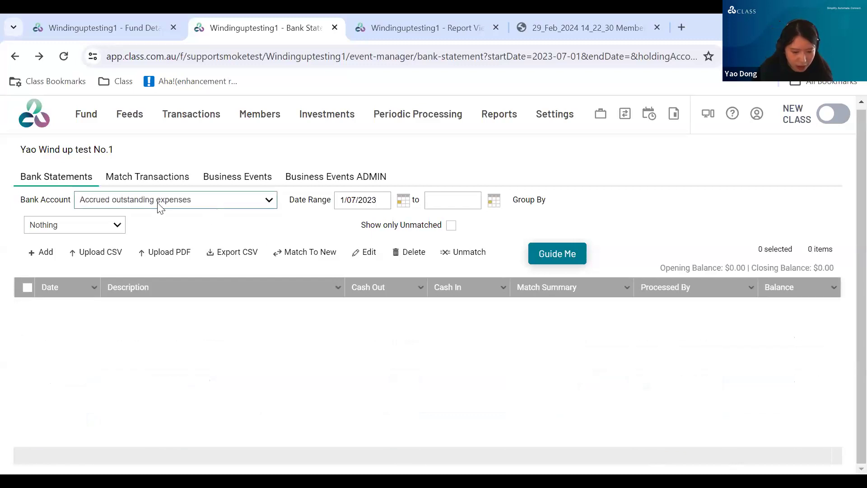
left_click(39, 257)
left_click(243, 192)
type("14/02/2024")
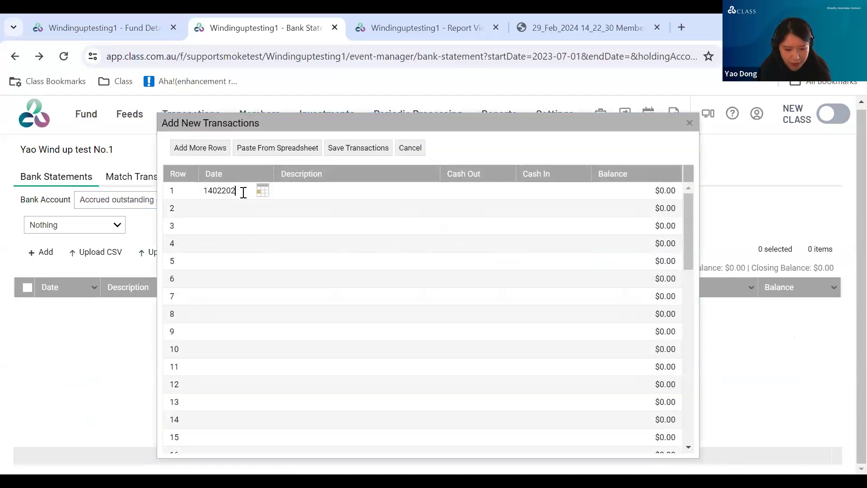
left_click(480, 196)
type("55")
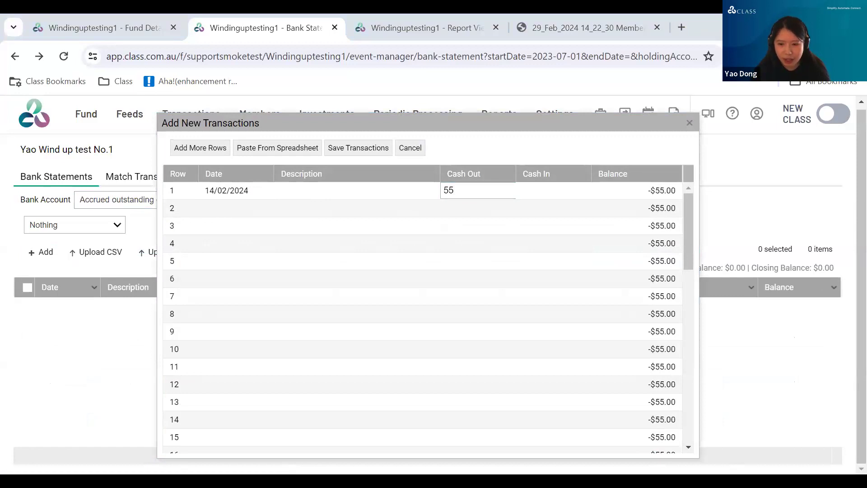
left_click(323, 191)
type("BT Adviser & Investment management fee (accrued)")
left_click(322, 214)
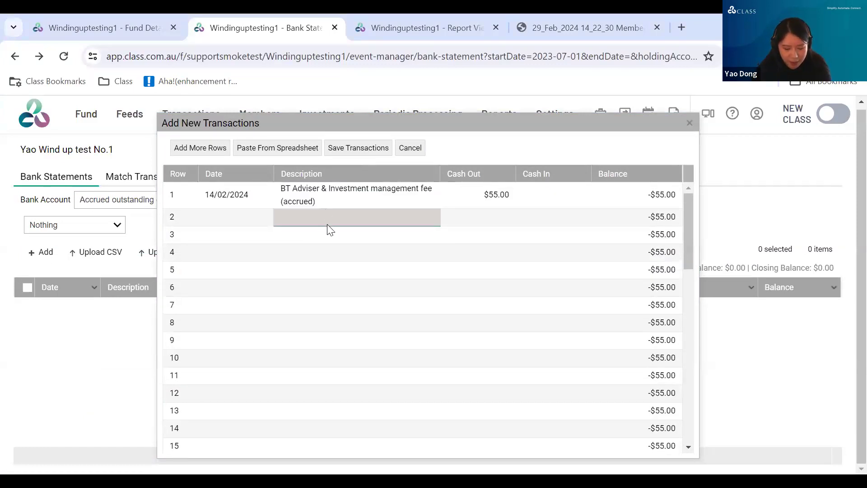
left_click(358, 149)
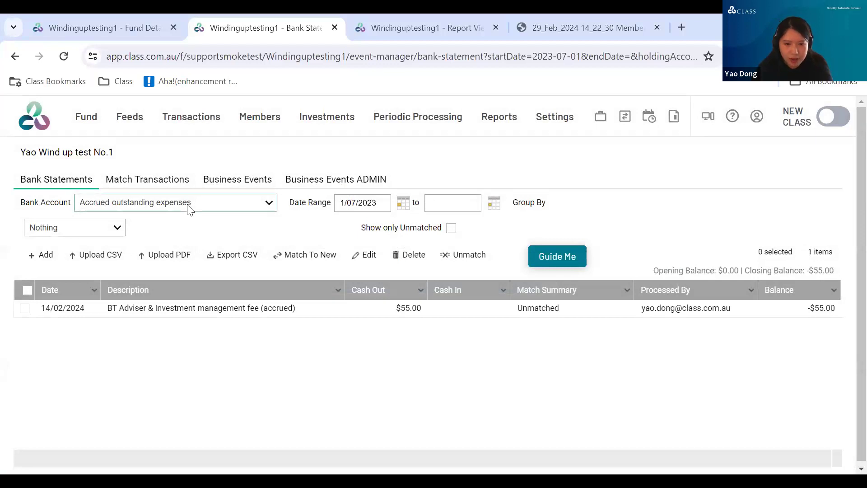
- Show the Commonwealth Bank of Australia transactions with the date range starting from 14/02/2024
left_click(291, 332)
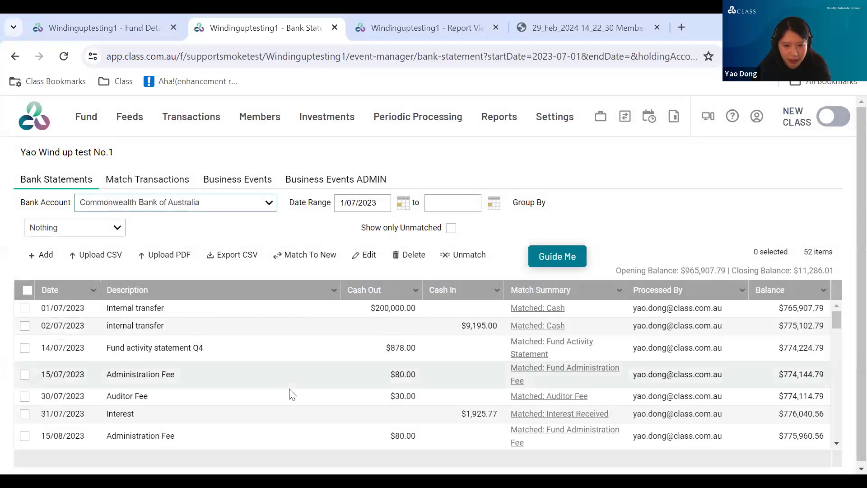
left_click(384, 202)
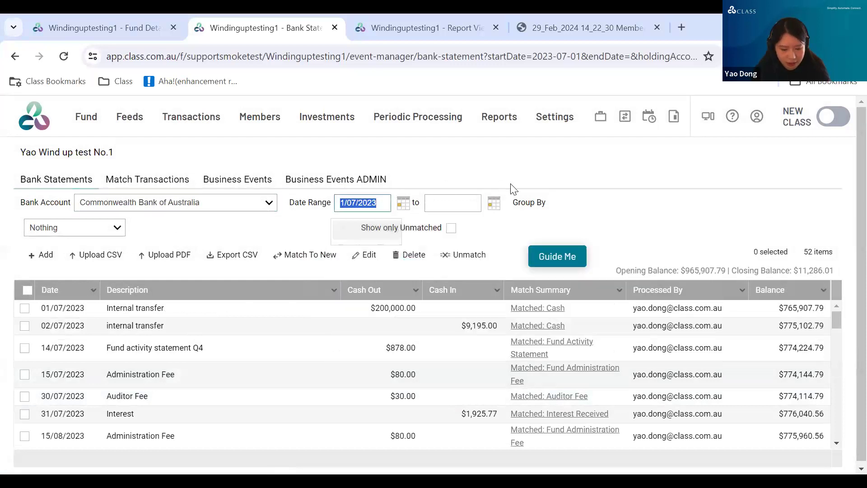
type("14022024")
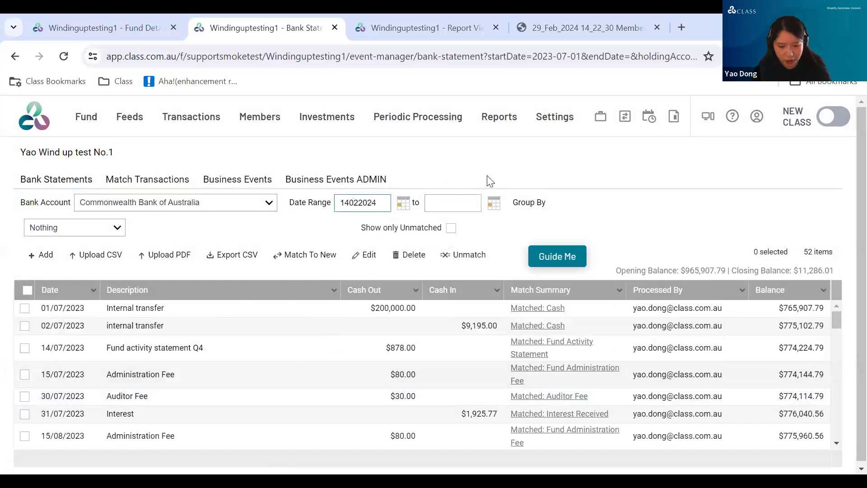
key("Return")
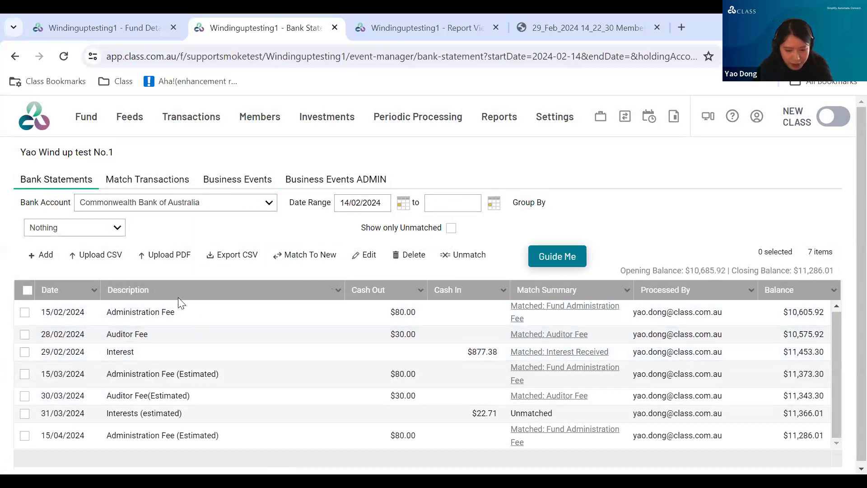
- Mark all Commonwealth Bank of Australia administration and auditor fee transactions dated from 15/02/2024 through 15/04/2024
left_click(24, 312)
left_click(25, 334)
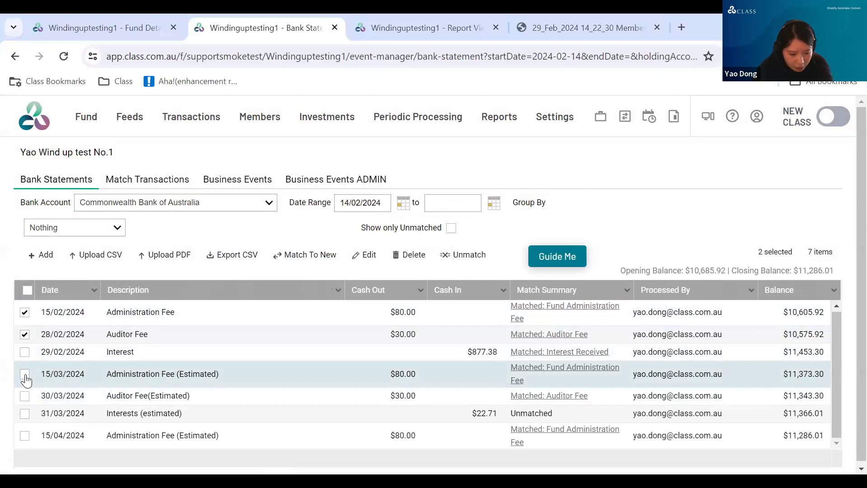
left_click(24, 374)
left_click(25, 396)
left_click(24, 436)
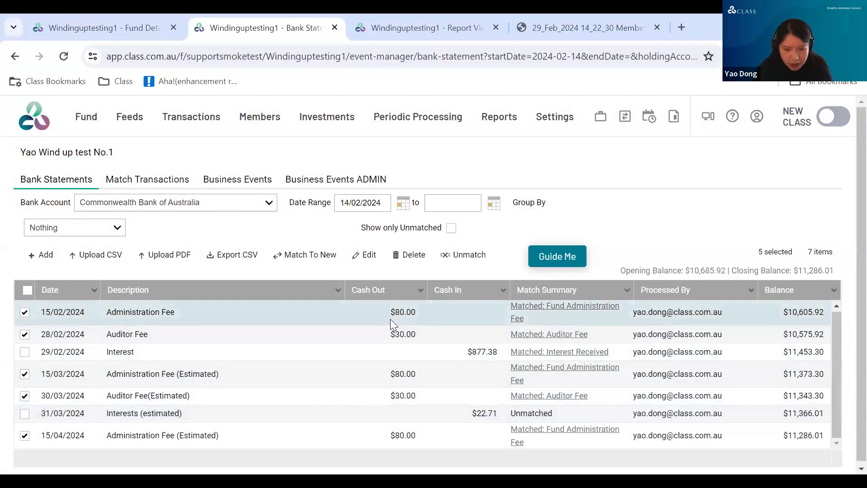
- Start a new transaction in the Accrued outstanding expenses account dated 14/02/2024 with cash out of $300.00
left_click(214, 208)
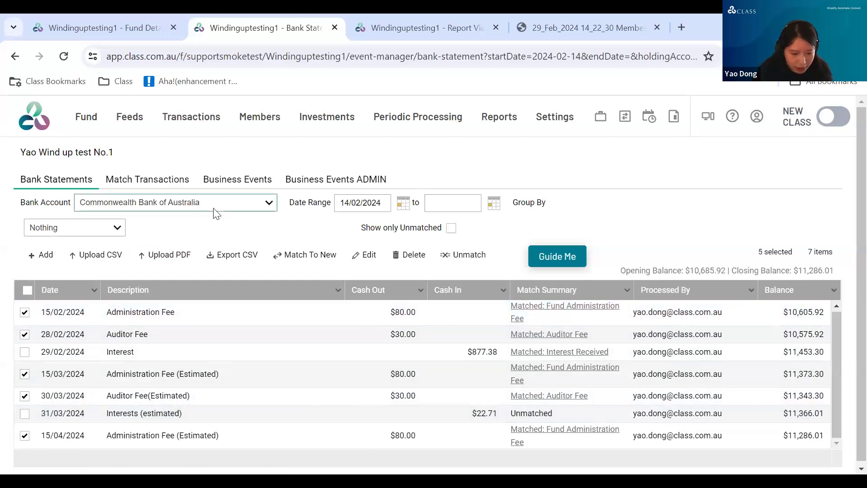
left_click(177, 237)
left_click(46, 255)
left_click(244, 190)
type("140220")
type("24")
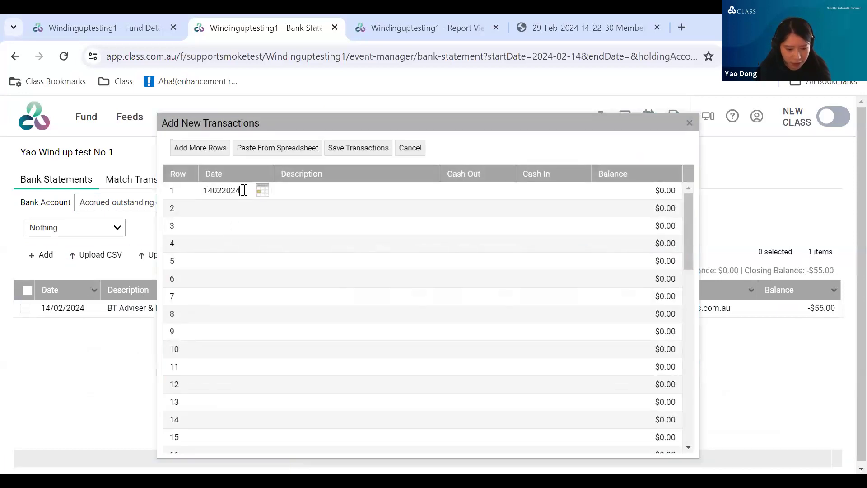
left_click(504, 197)
type("300")
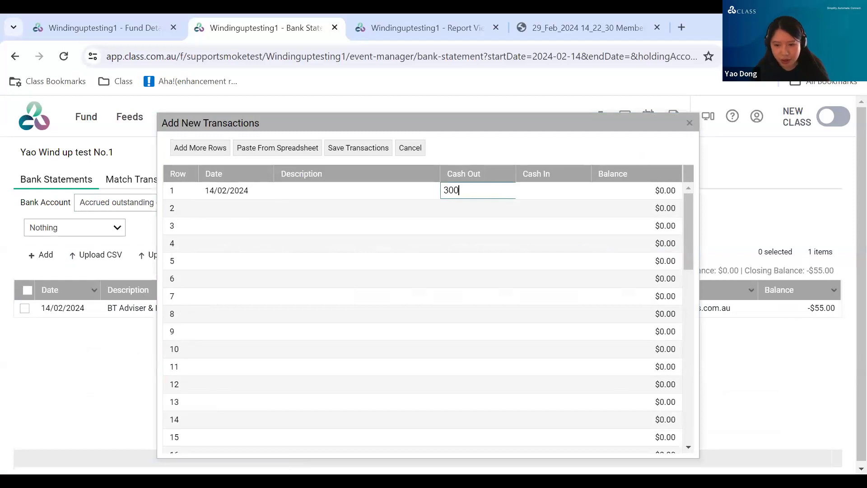
key("alt+Tab")
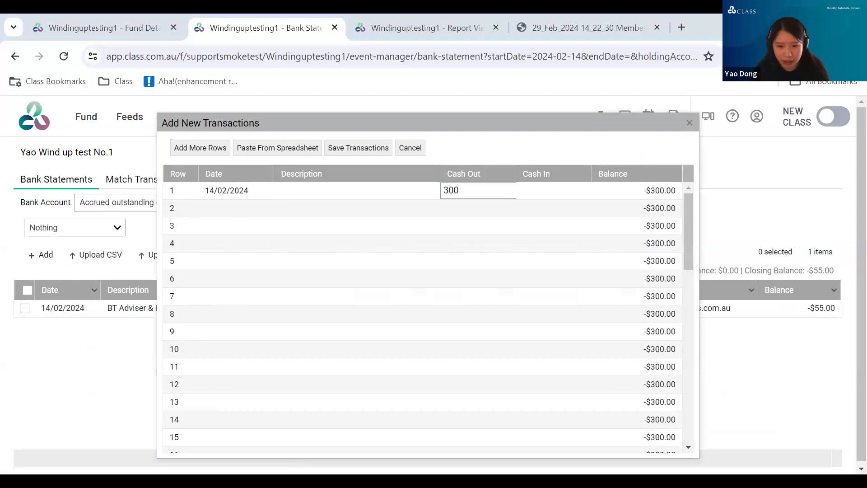
- Describe the new accrued expense transaction as "CBA Administration & Audit fee (accrued)" and save it
left_click(300, 189)
type("BA Administration & Audit fee (accrued)")
left_click(325, 214)
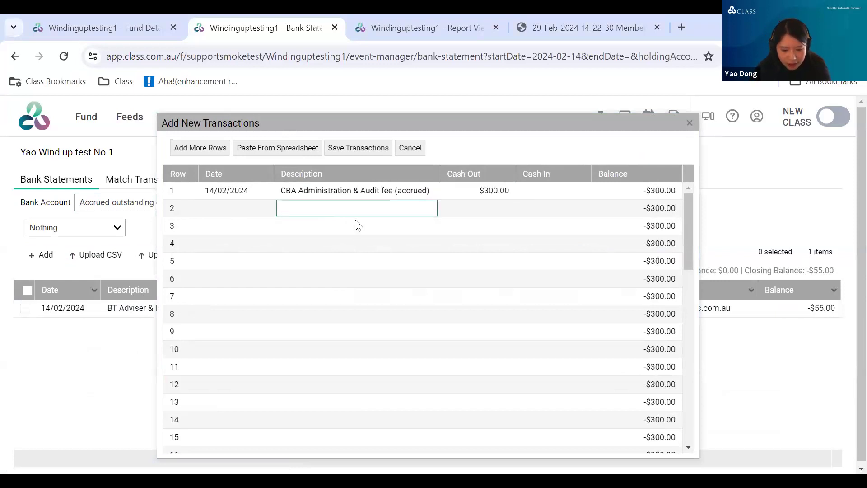
left_click(364, 147)
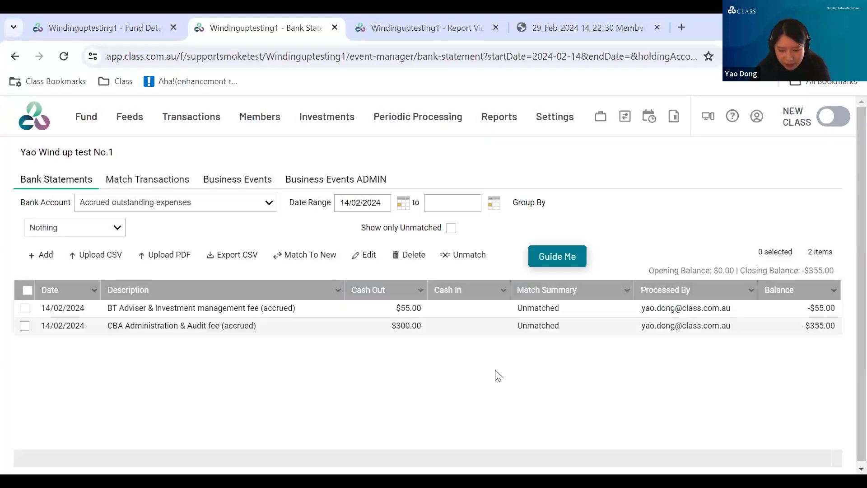
- Show the Commonwealth Bank of Australia account and mark its interest transactions dated 29/02/2024 and 31/03/2024
left_click(170, 205)
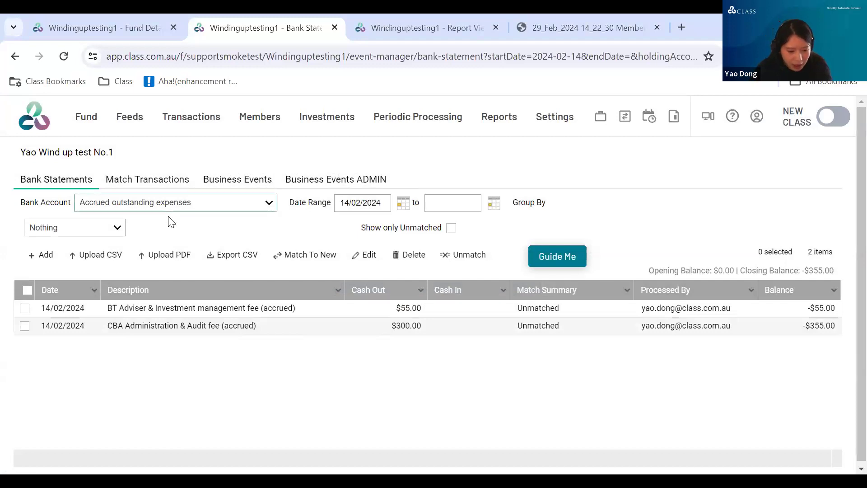
left_click(170, 231)
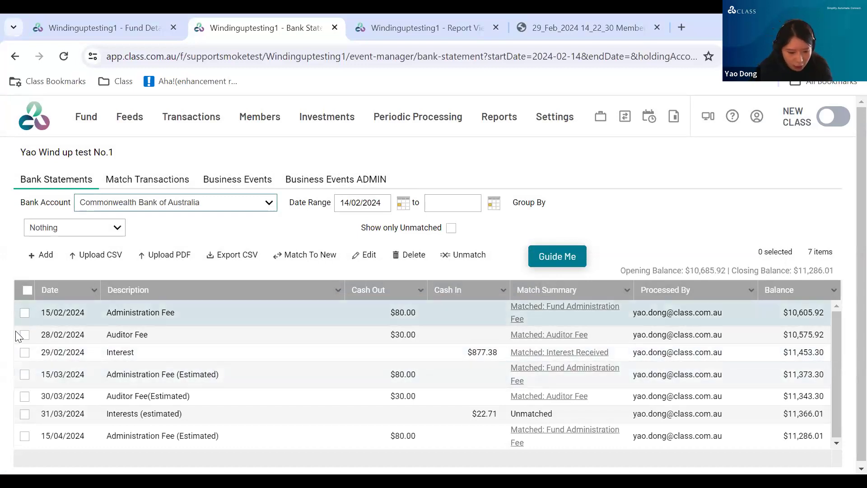
left_click(24, 353)
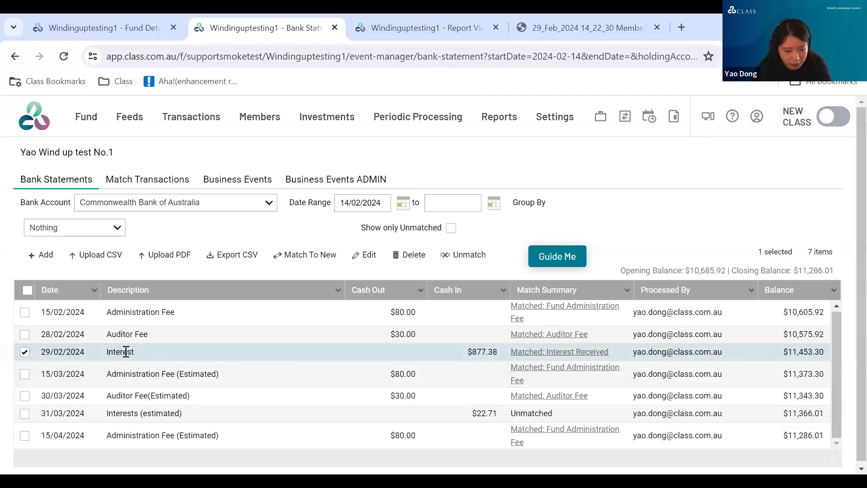
left_click(25, 413)
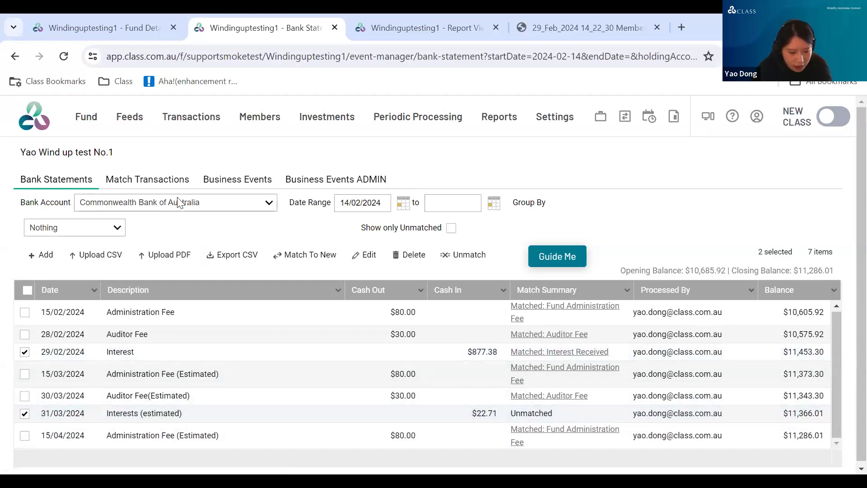
- Start a new transaction in the Accrued receivable account dated 14/02/2024
left_click(172, 211)
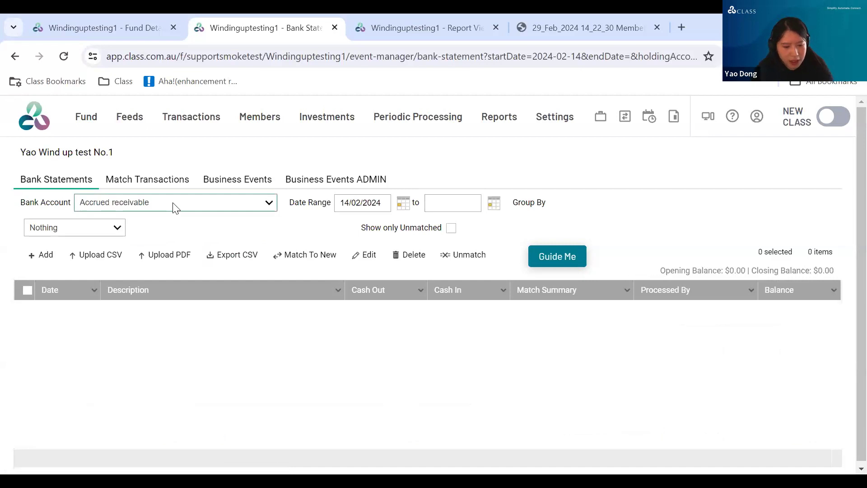
left_click(42, 255)
left_click(240, 191)
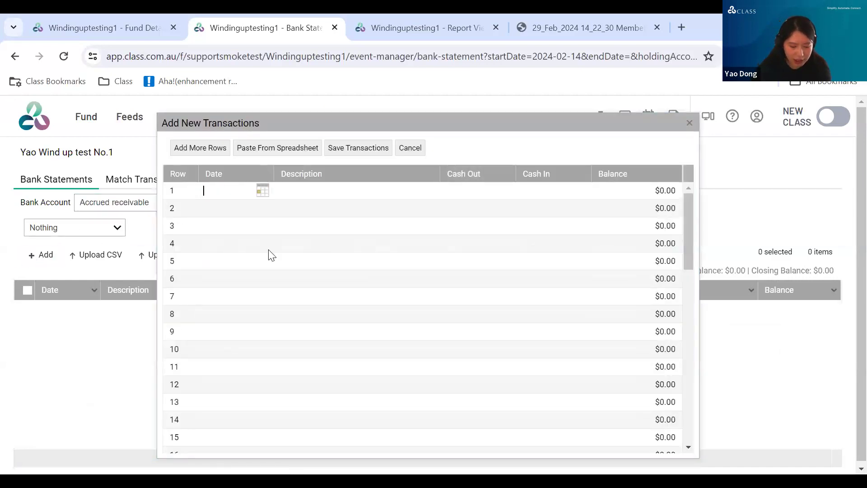
type("14022024")
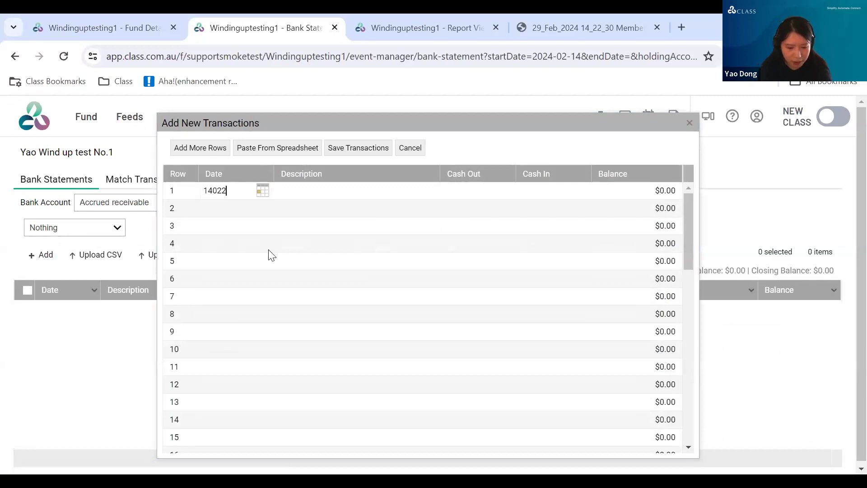
- Complete and save the Accrued receivable transaction dated 14/02/2024 with description "CBA accrued-interest" and cash in of $900.09
left_click(559, 197)
type("900.09")
left_click(483, 212)
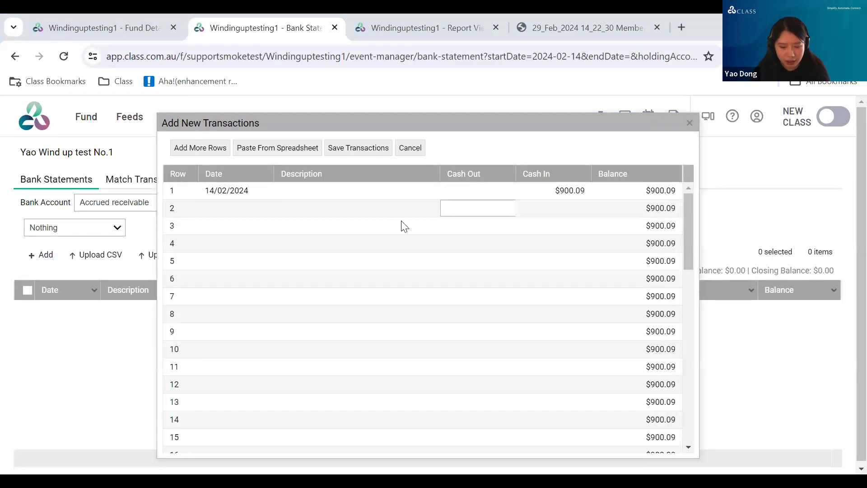
left_click(390, 197)
type("CBA accrued-interest")
left_click(370, 214)
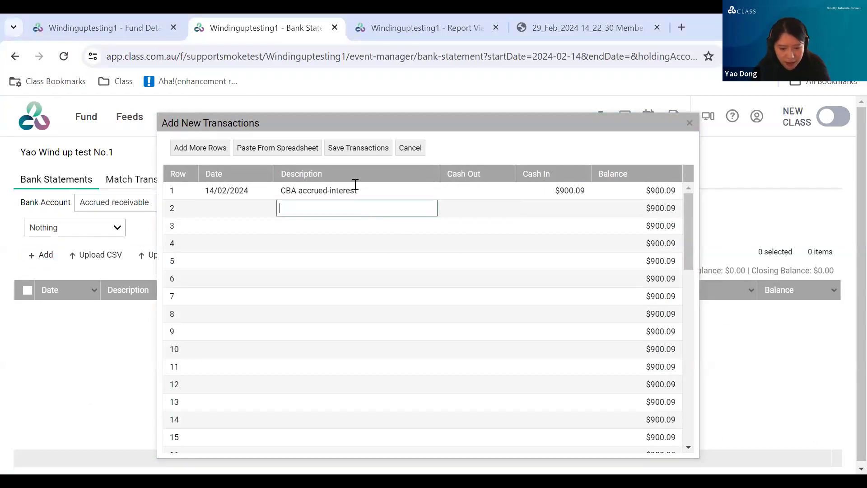
left_click(372, 153)
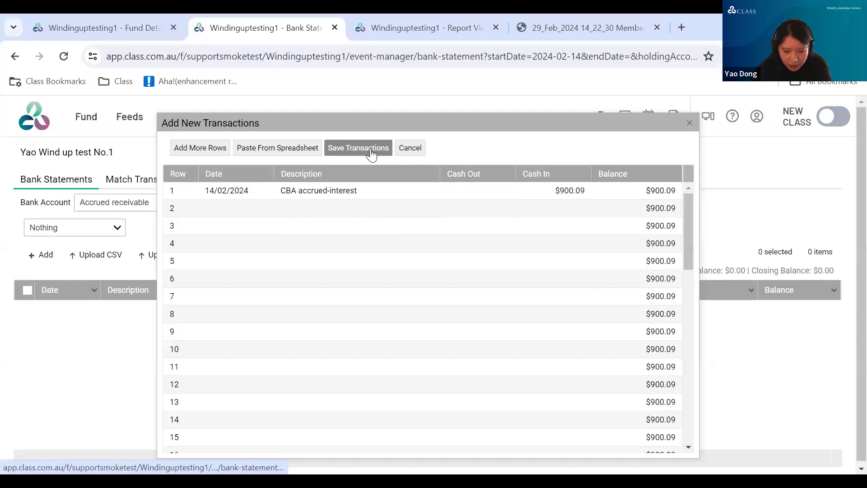
left_click(371, 148)
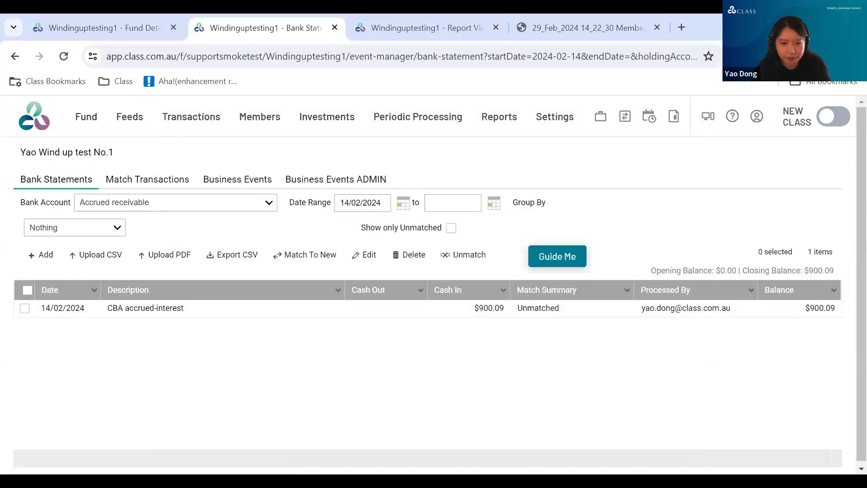
- Run the transaction rules on the fund's unmatched cash transactions and create business events for all proposed items
left_click(156, 179)
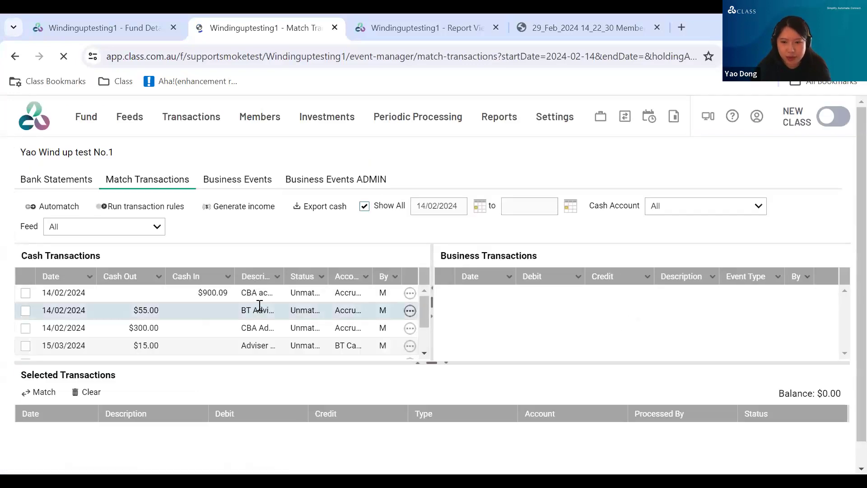
left_click(446, 362)
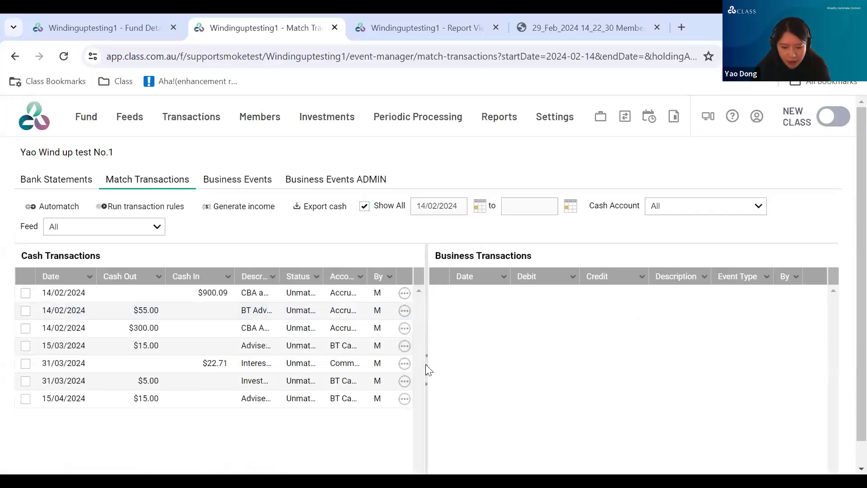
scroll(325, 366, "down", 1)
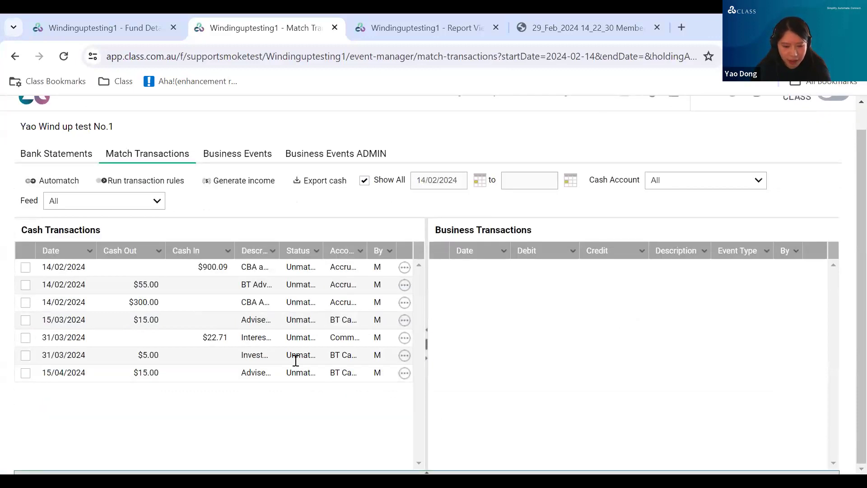
left_click(129, 180)
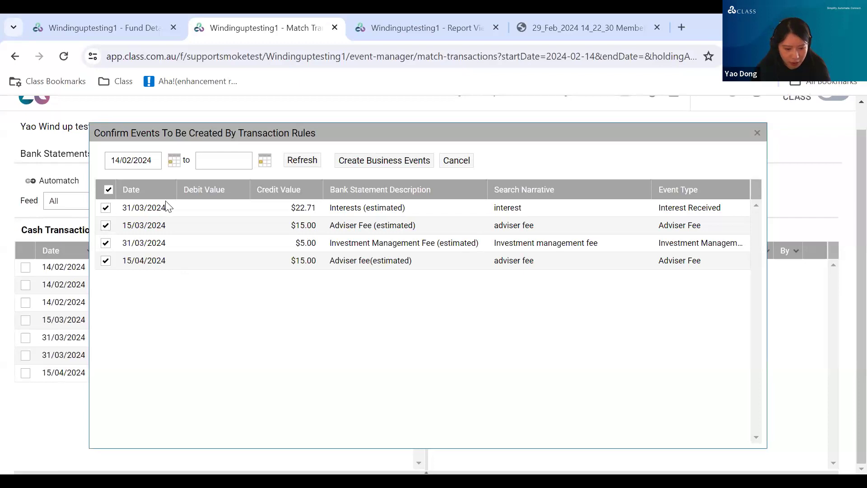
left_click(363, 169)
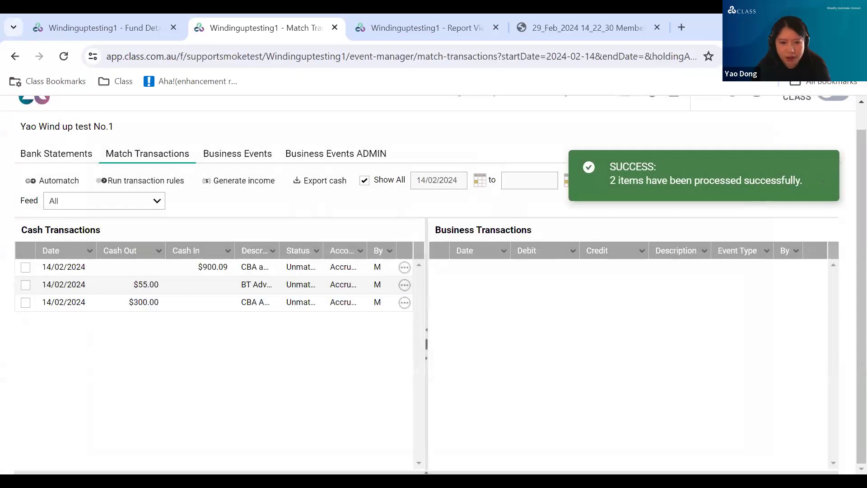
left_click(821, 168)
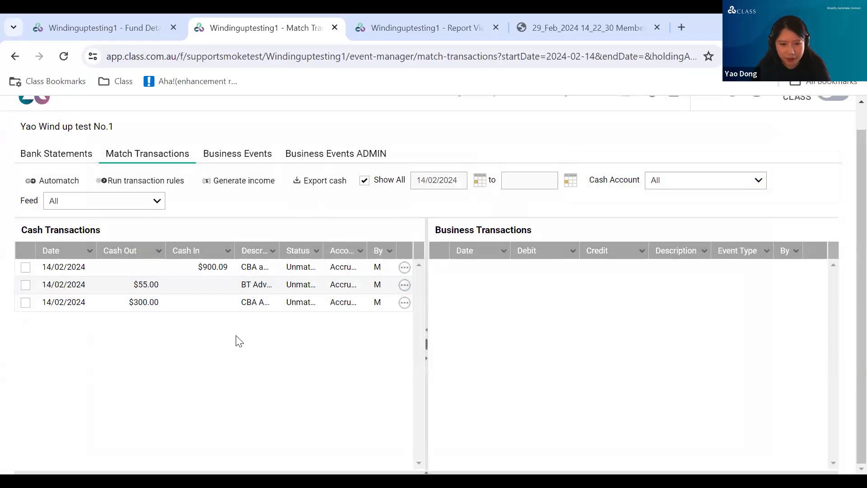
- Match the $900.09 CBA accrued-interest transaction to a new Interest received fund income event and submit it
left_click(403, 268)
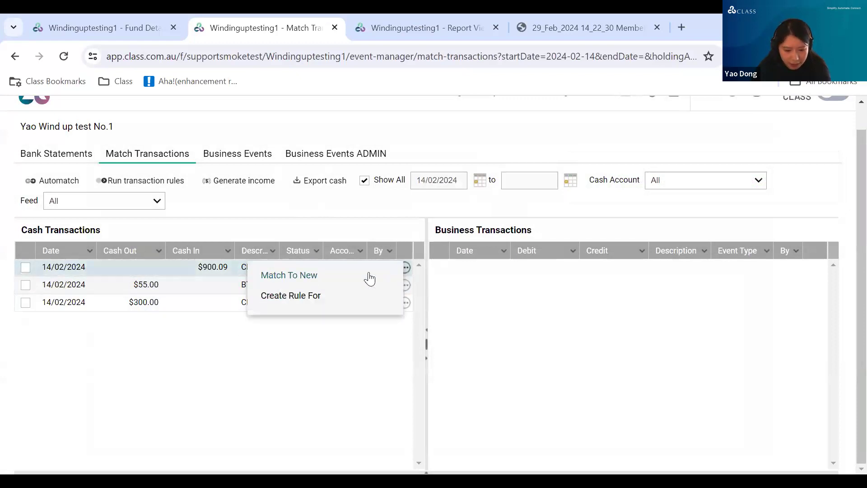
left_click(366, 273)
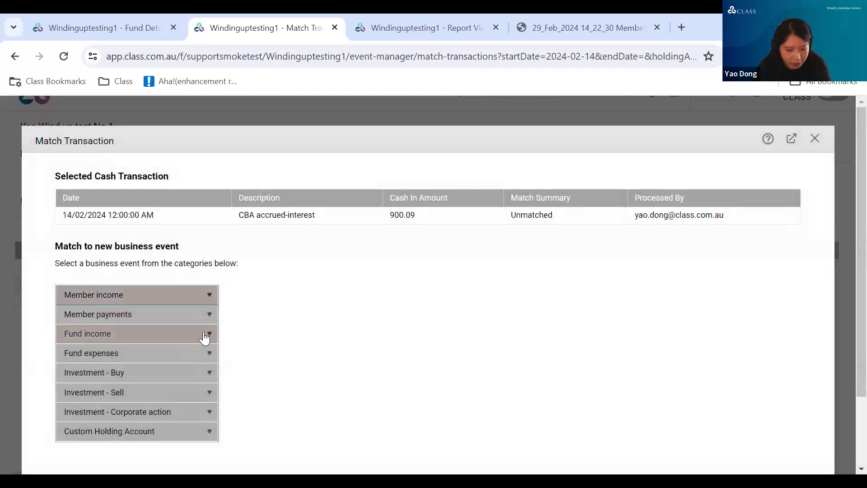
left_click(200, 337)
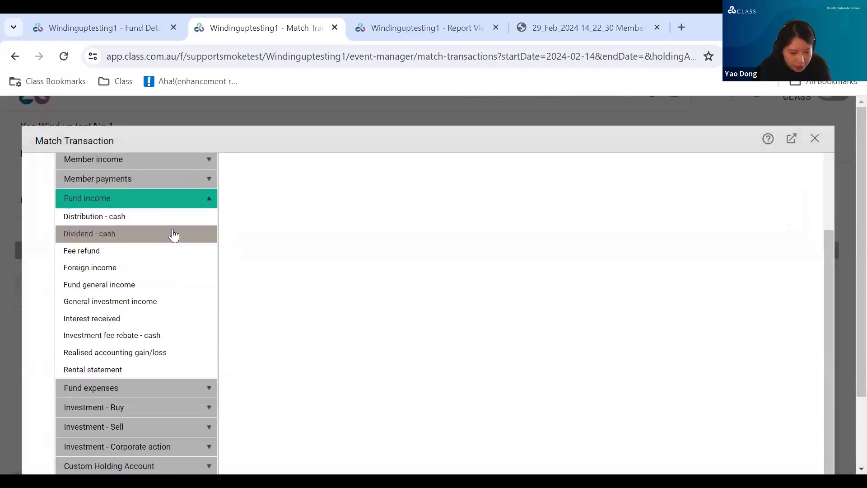
left_click(154, 320)
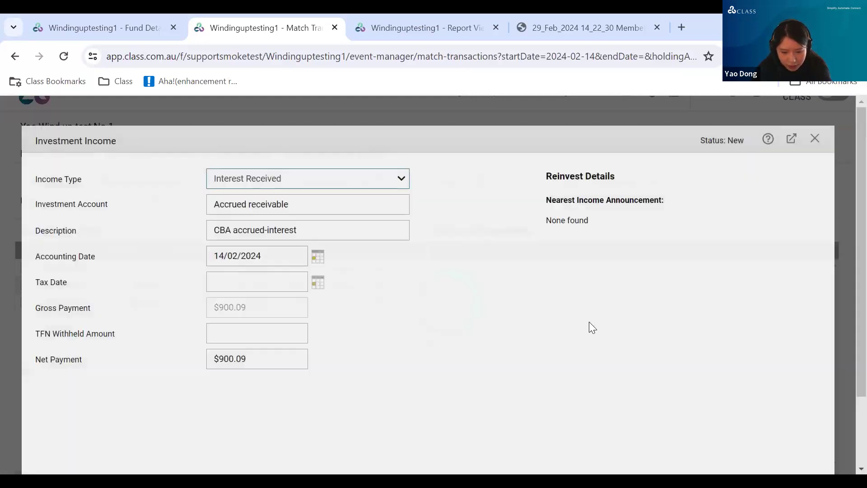
scroll(633, 339, "down", 3)
left_click(810, 434)
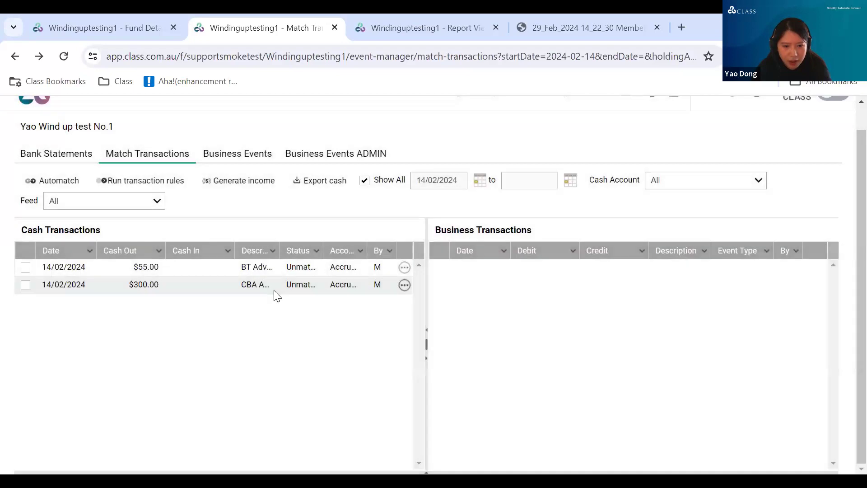
left_click(274, 290)
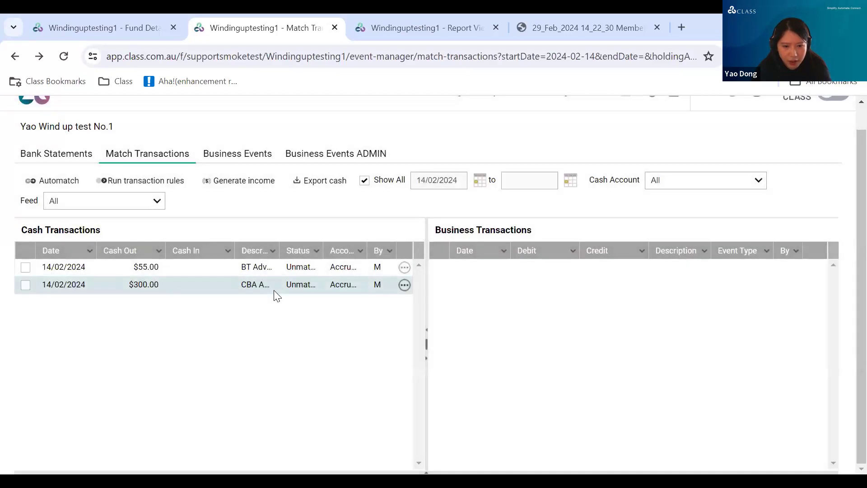
left_click(174, 269)
left_click(168, 286)
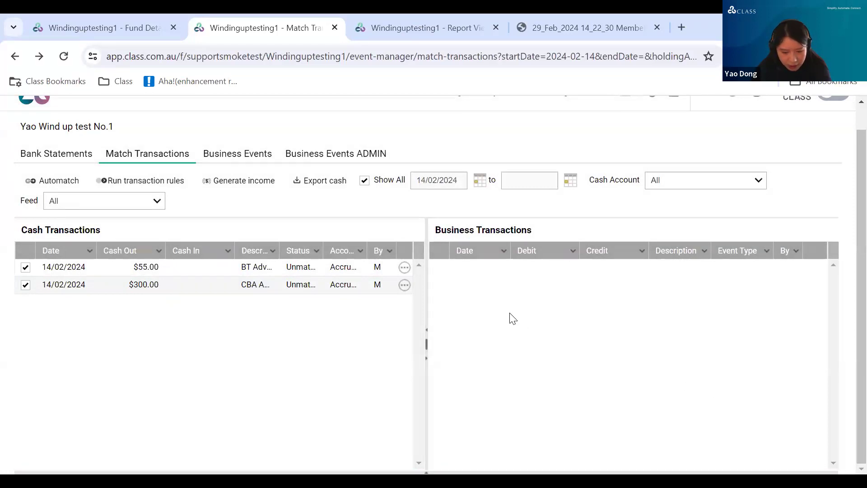
left_click(405, 268)
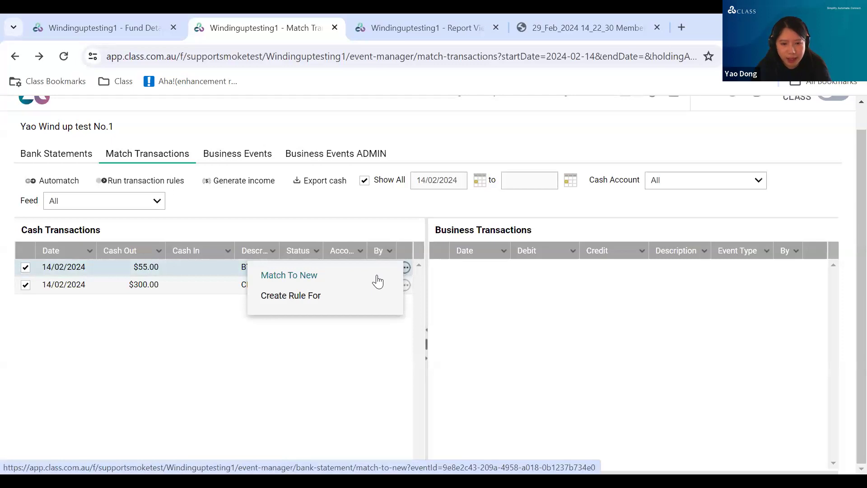
left_click(25, 285)
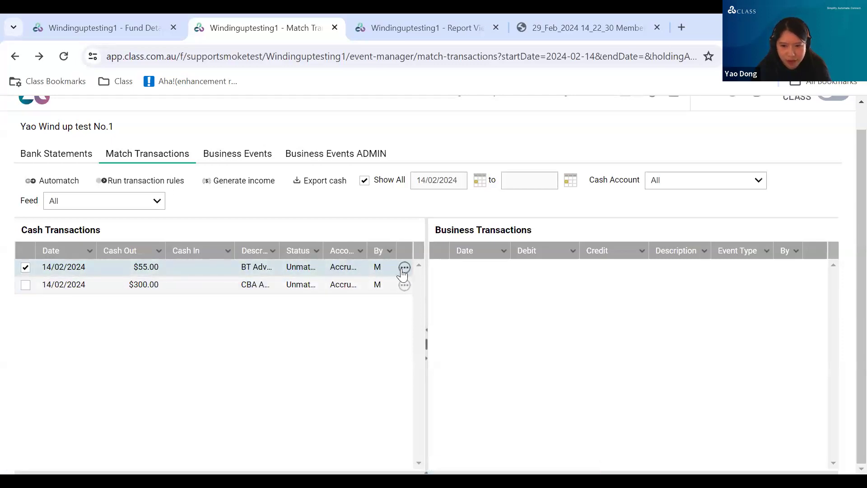
- Match the $55.00 BT Adviser & Investment management fee transaction to a new Fund administration fee expense and submit it
left_click(404, 268)
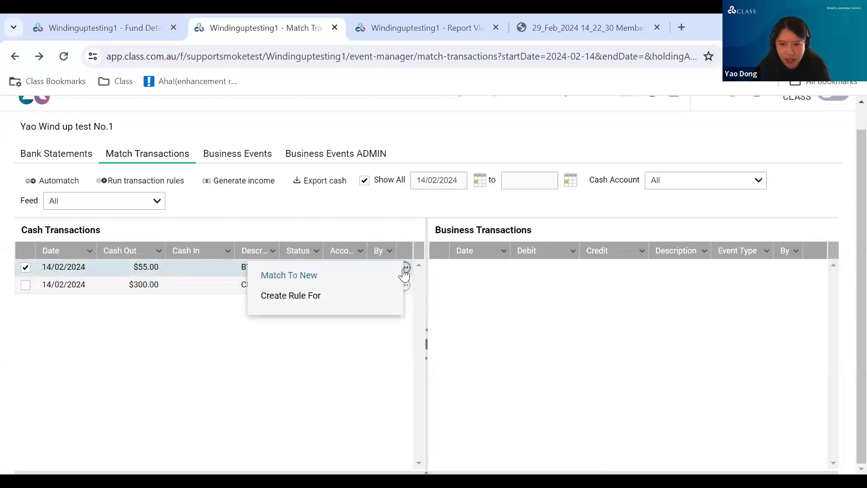
left_click(342, 276)
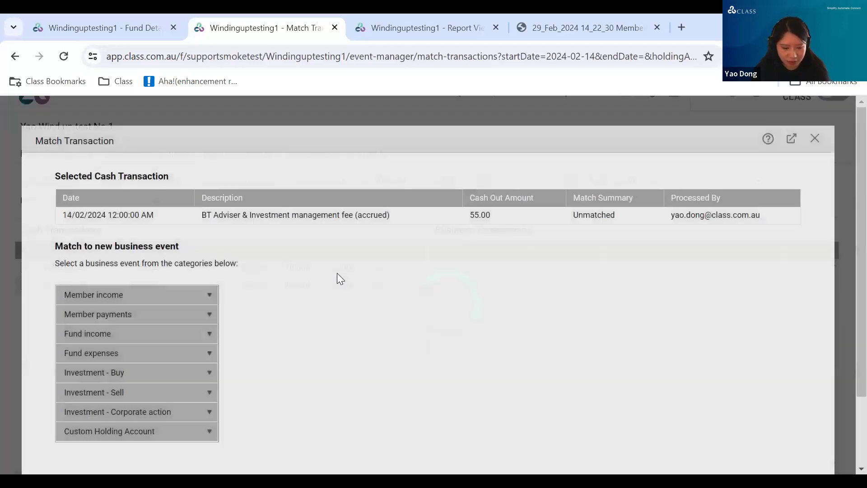
scroll(312, 285, "down", 2)
left_click(161, 267)
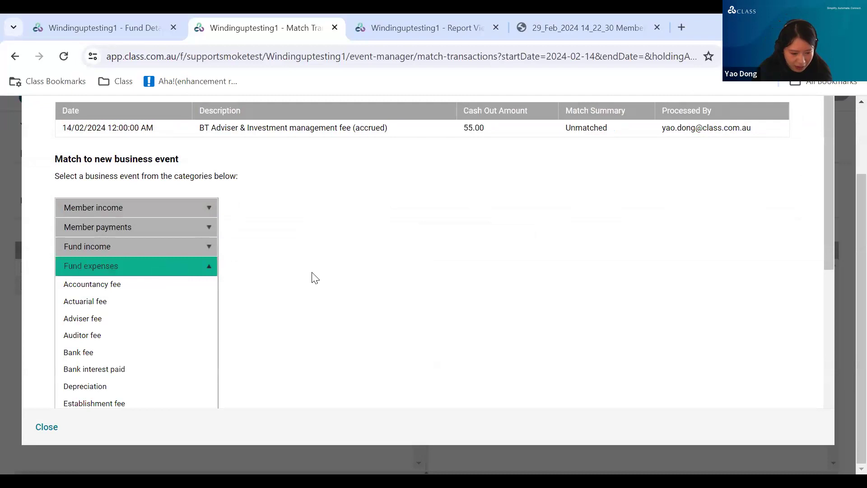
scroll(312, 278, "down", 3)
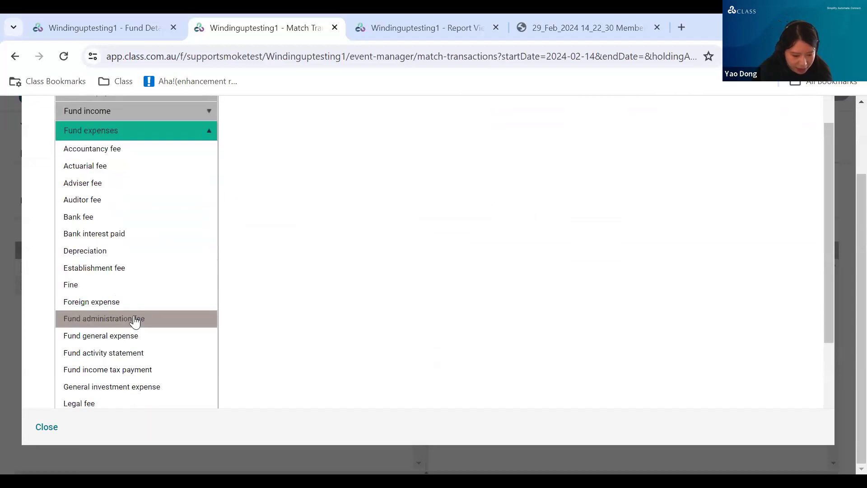
left_click(138, 318)
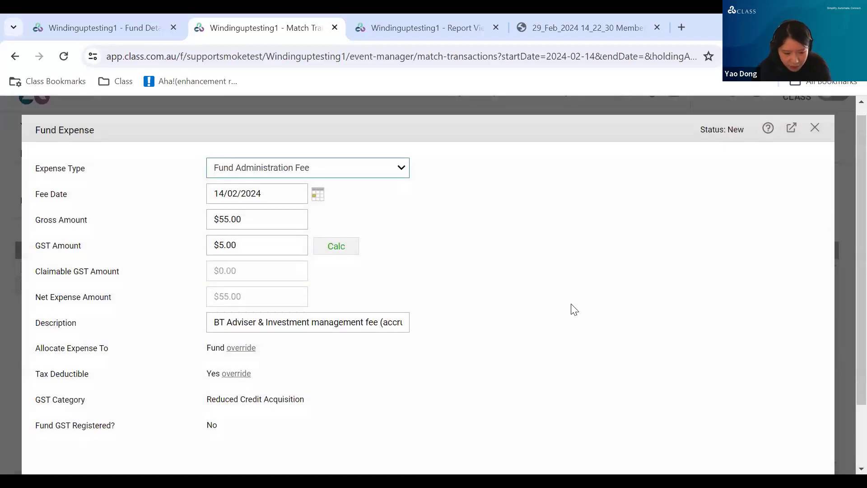
scroll(587, 316, "down", 2)
left_click(807, 427)
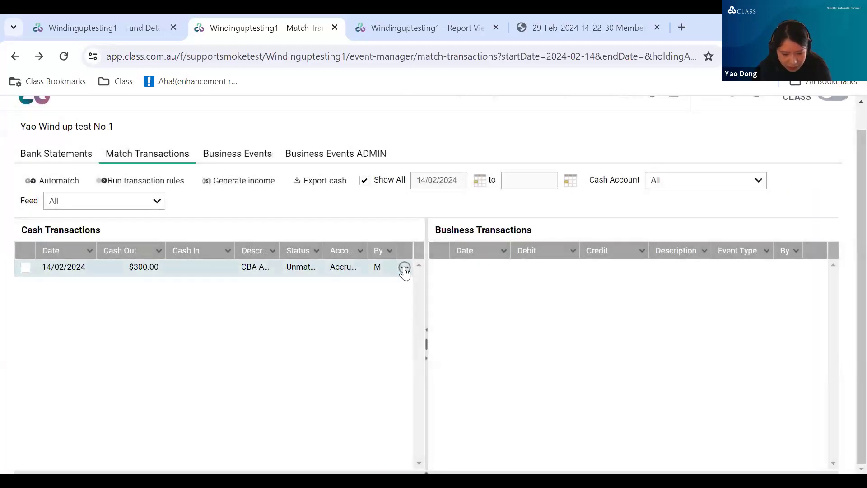
- Match the $300.00 CBA Administration & Audit fee transaction to a new Fund administration fee expense and submit it
left_click(404, 267)
left_click(361, 276)
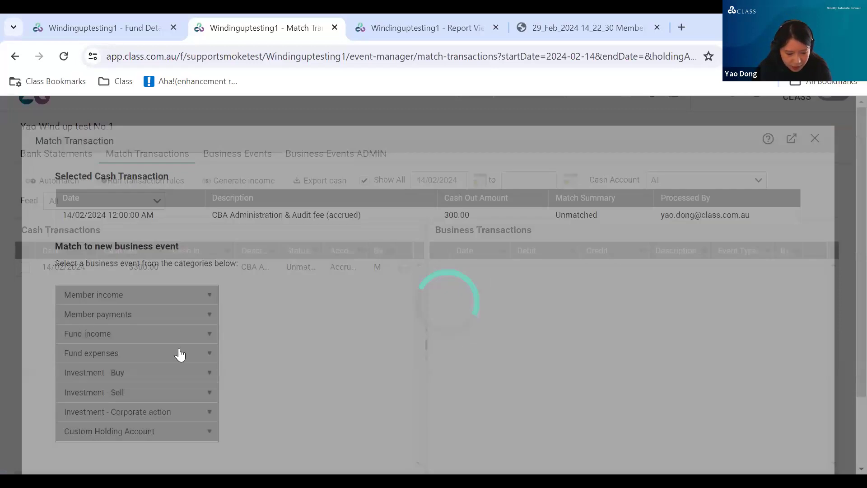
left_click(180, 355)
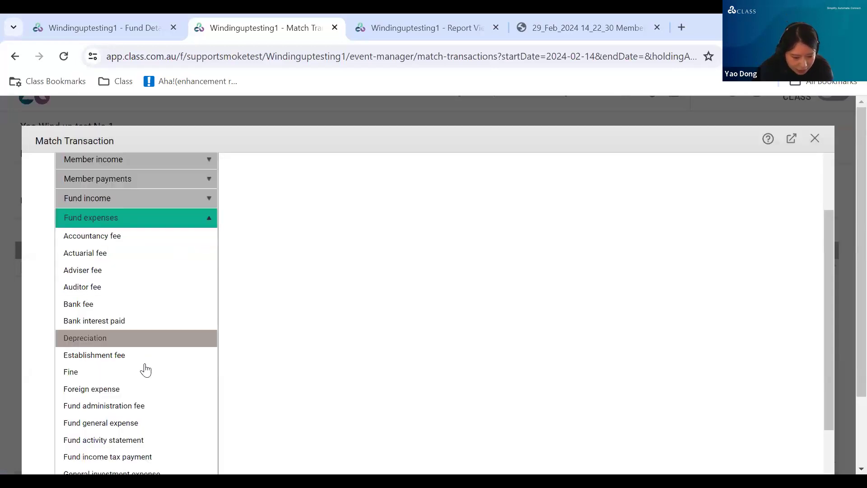
left_click(145, 406)
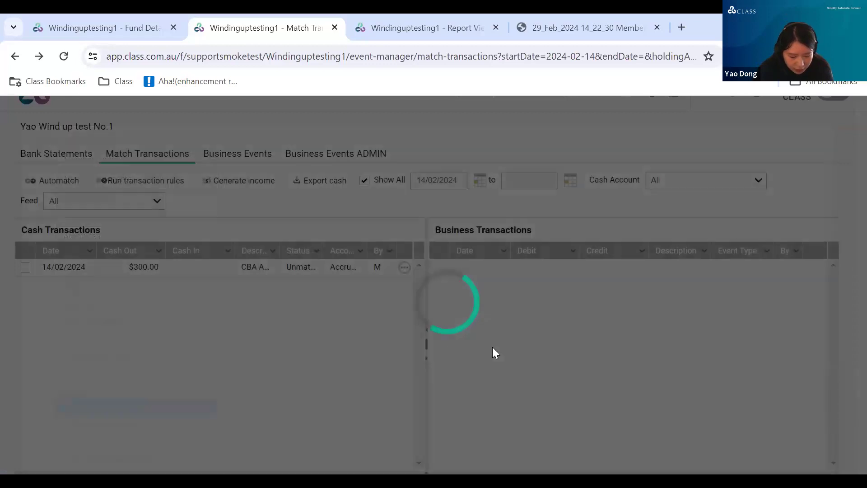
scroll(811, 393, "down", 2)
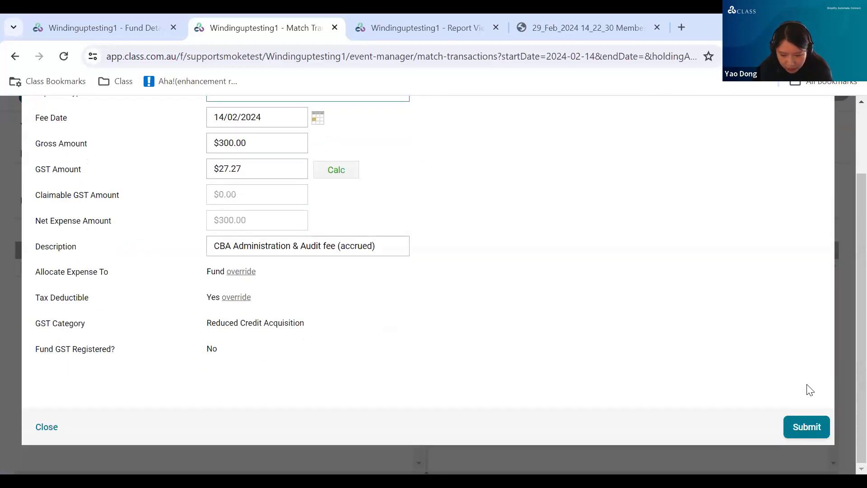
left_click(805, 425)
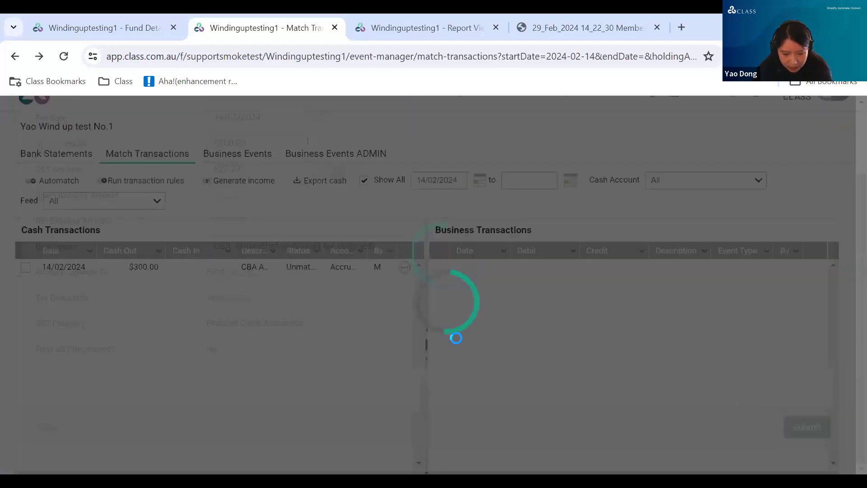
- Check the match status in the Accrued receivable bank statement and look for any remaining unmatched cash transactions
scroll(219, 195, "up", 1)
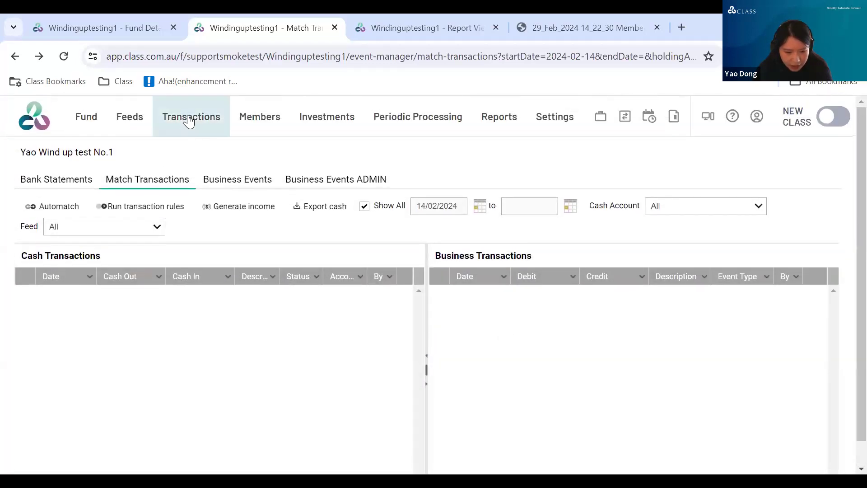
left_click(188, 120)
left_click(47, 179)
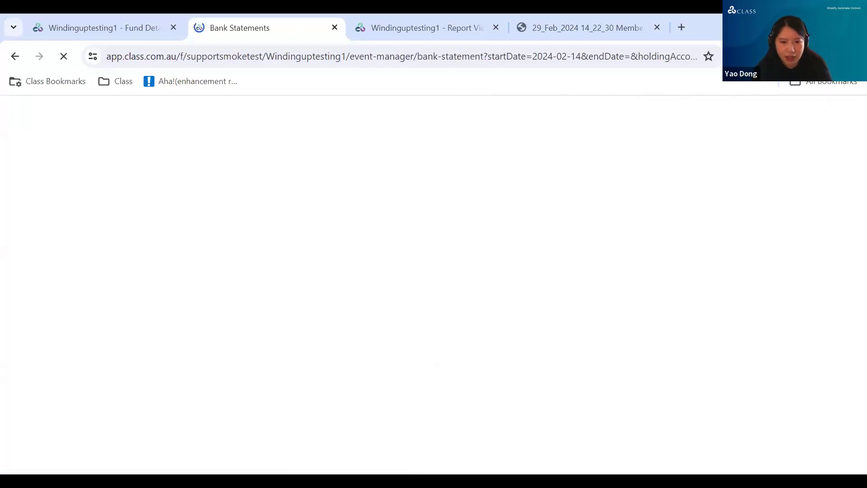
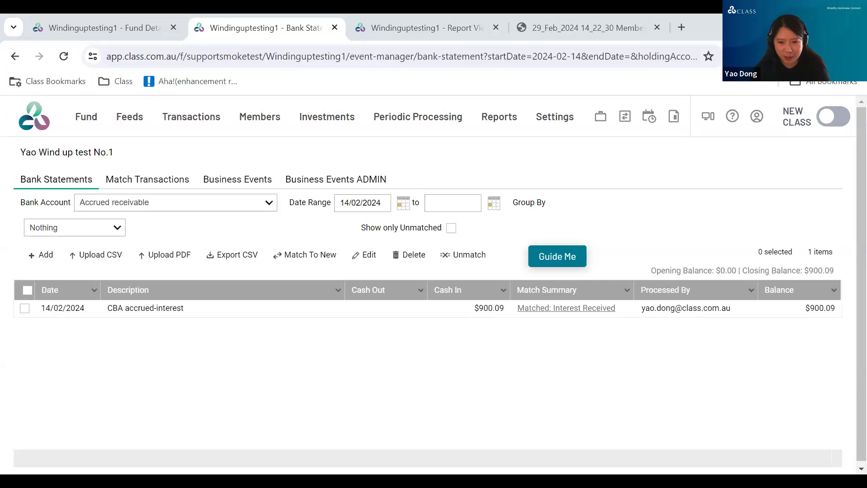
left_click(149, 182)
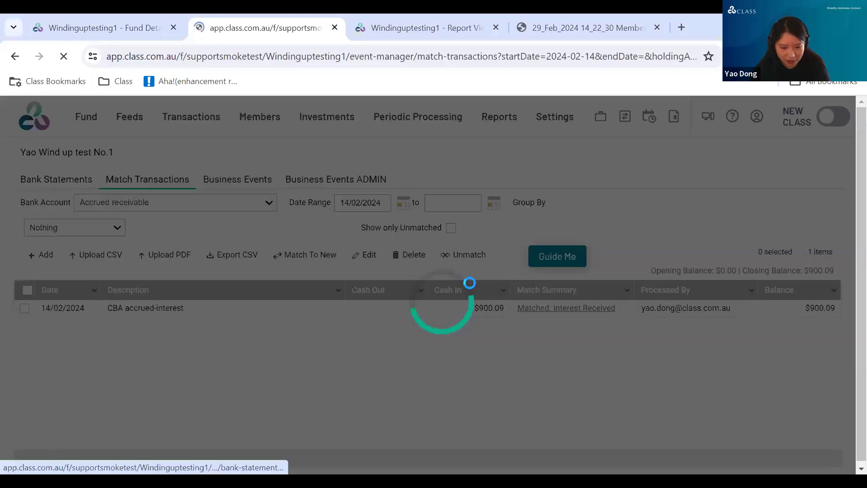
scroll(353, 303, "down", 1)
scroll(317, 294, "up", 1)
- Set the fund's End Date to 14/02/2024 in the fund details, save, and close the editing form
left_click(86, 118)
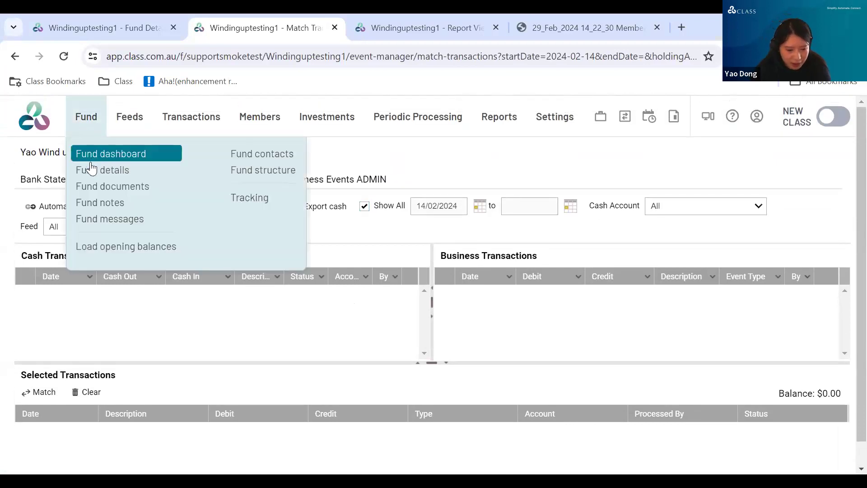
left_click(89, 170)
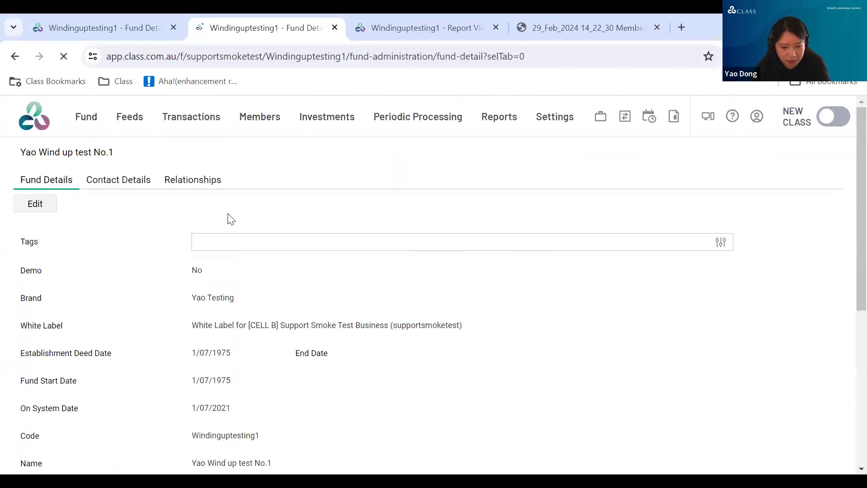
left_click(40, 206)
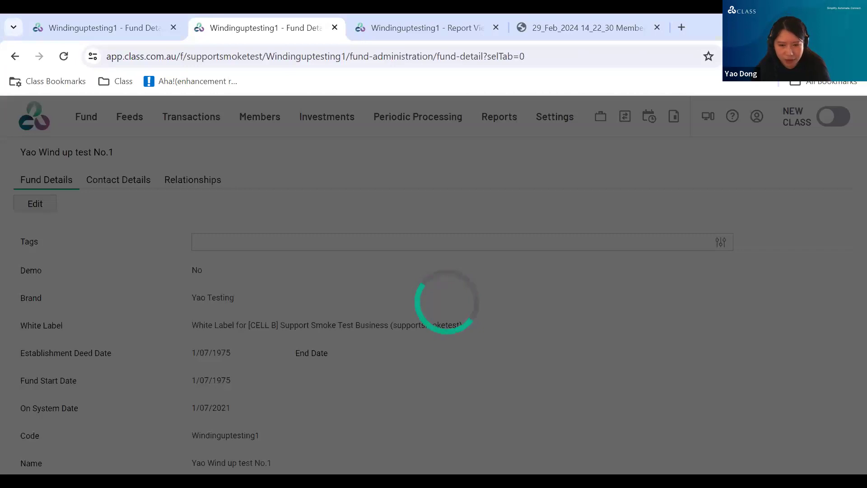
left_click(550, 315)
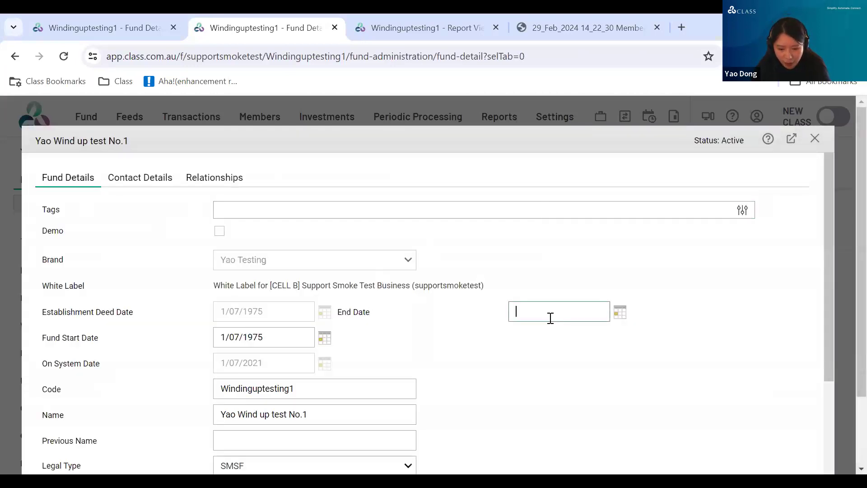
type("14")
left_click(590, 169)
scroll(768, 371, "down", 5)
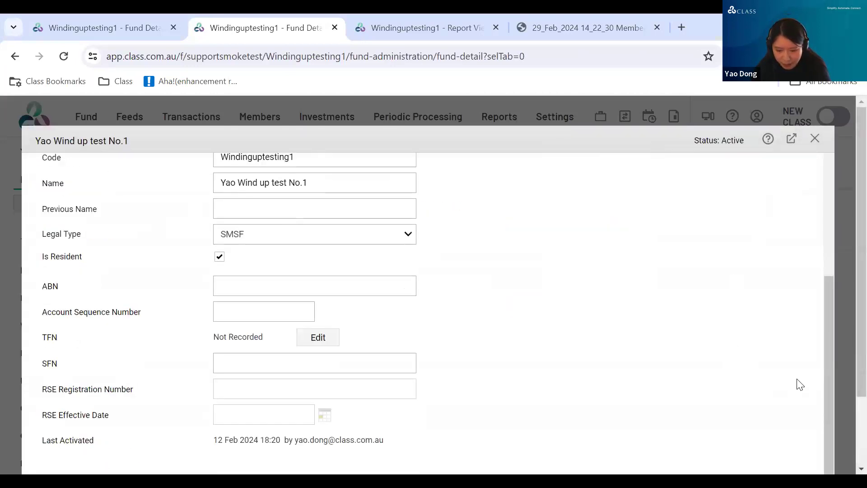
scroll(800, 384, "down", 2)
left_click(810, 427)
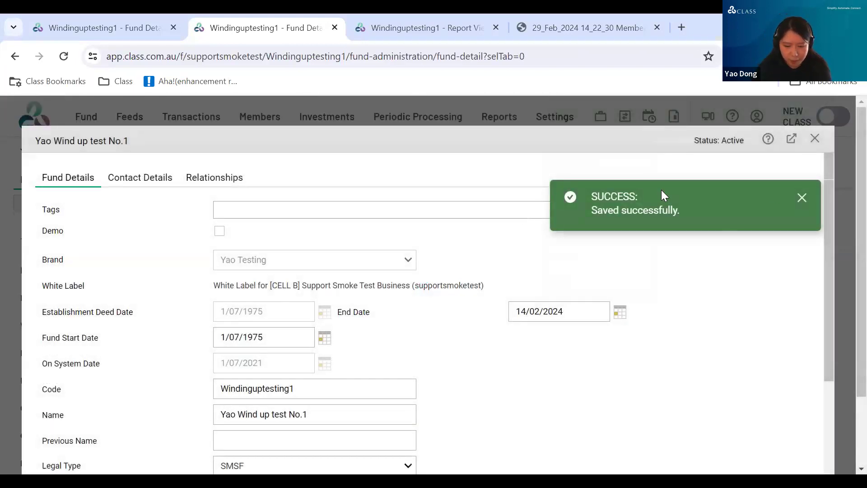
left_click(802, 198)
left_click(815, 139)
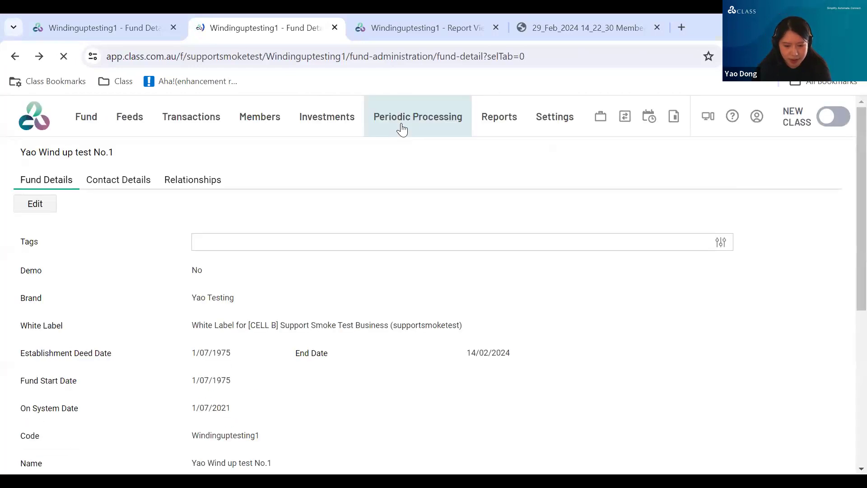
- Run a new period update for the 2023-24 financial year with period end date 14/02/2024
left_click(401, 127)
left_click(403, 153)
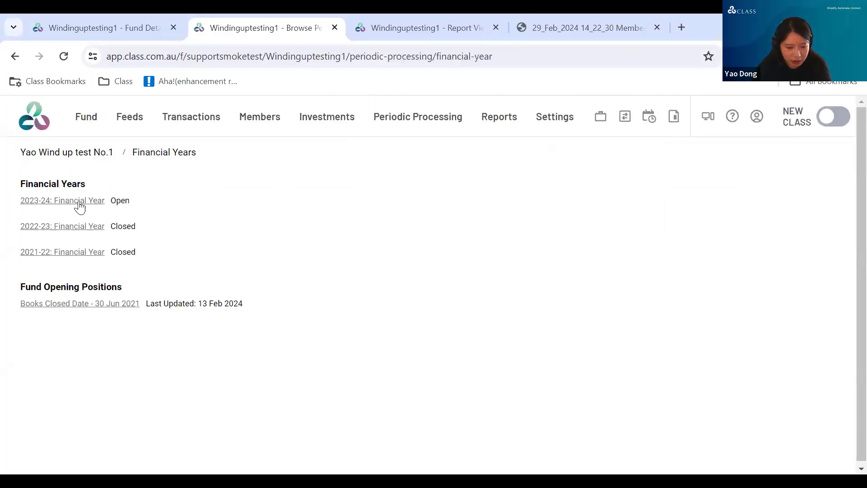
left_click(77, 201)
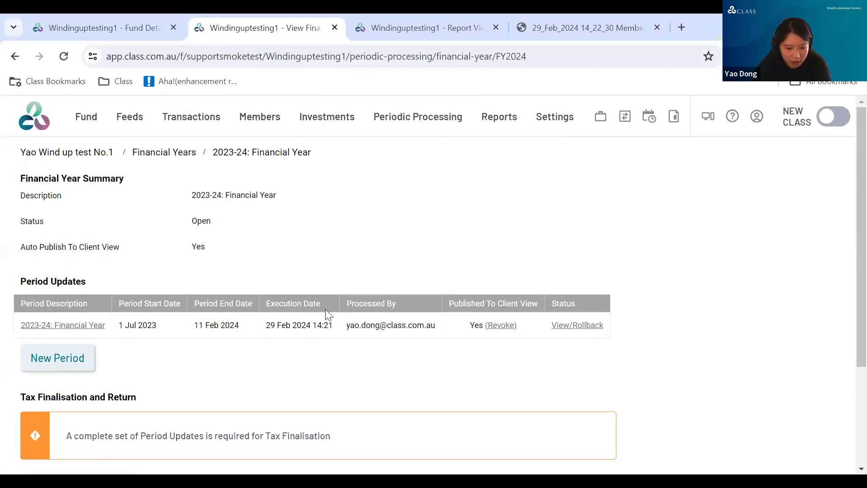
left_click(57, 357)
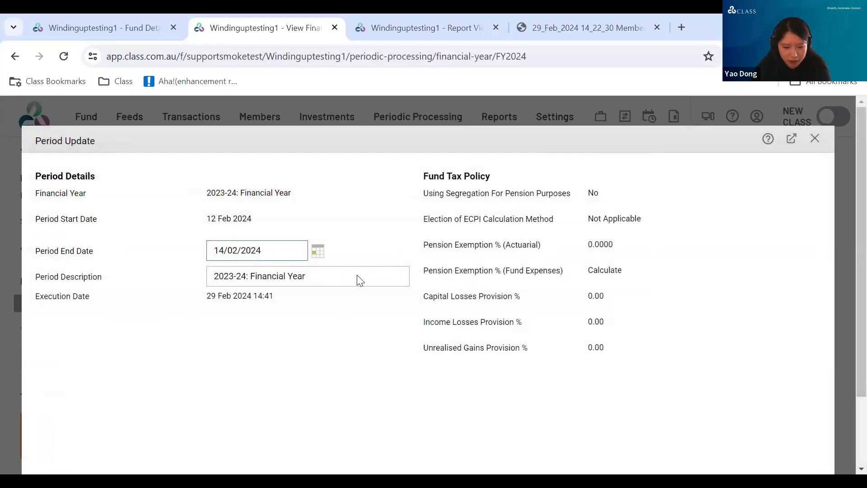
scroll(360, 280, "down", 2)
left_click(804, 427)
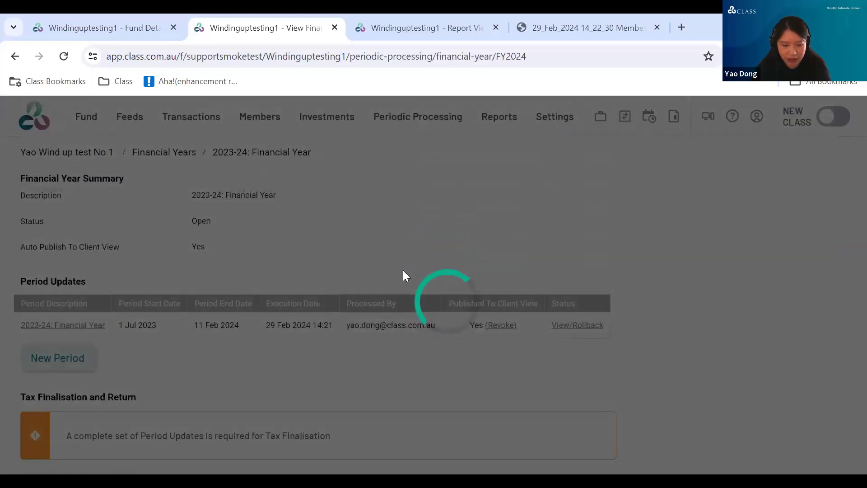
- Open the Statement of financial position in the report viewer's browser tab, and review the summary of the completed period update
left_click(415, 30)
mouse_move(497, 122)
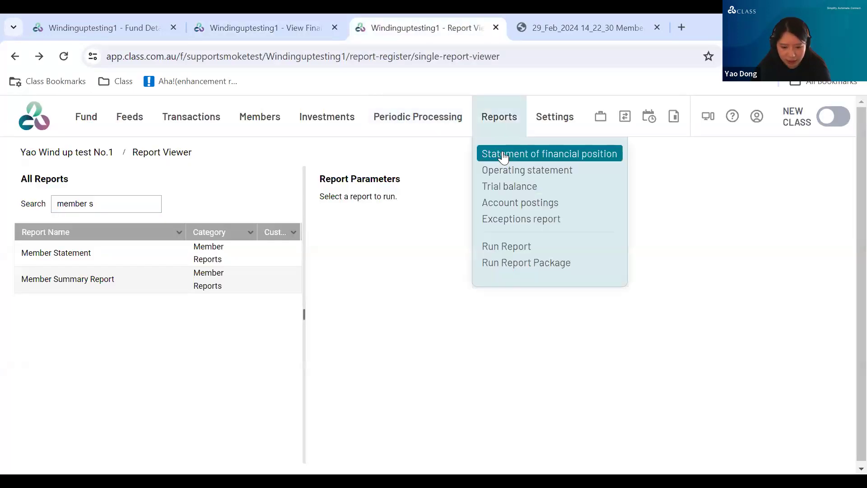
left_click(238, 27)
scroll(451, 297, "down", 10)
scroll(768, 253, "up", 10)
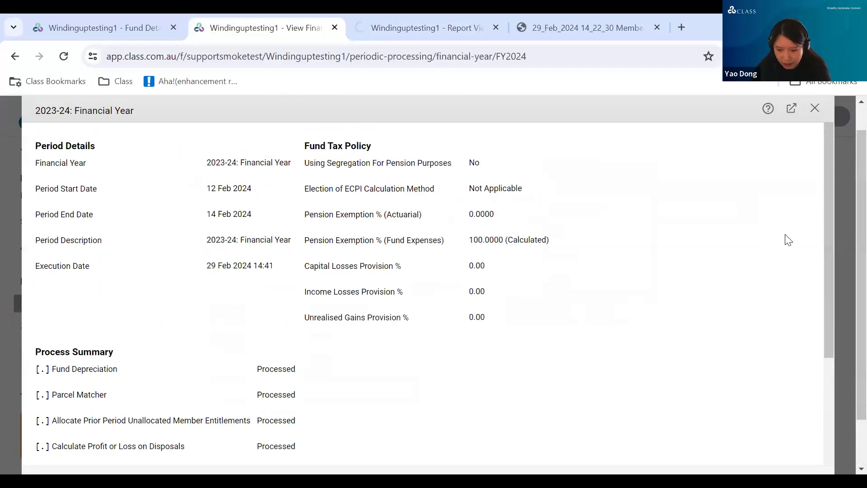
- Close the period update summary and finalise tax for the 2023-24 financial year
left_click(816, 143)
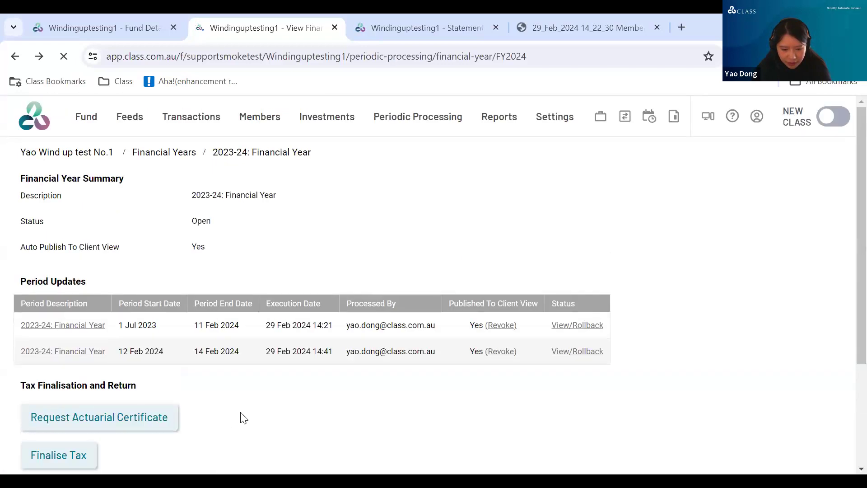
scroll(106, 420, "down", 1)
left_click(86, 393)
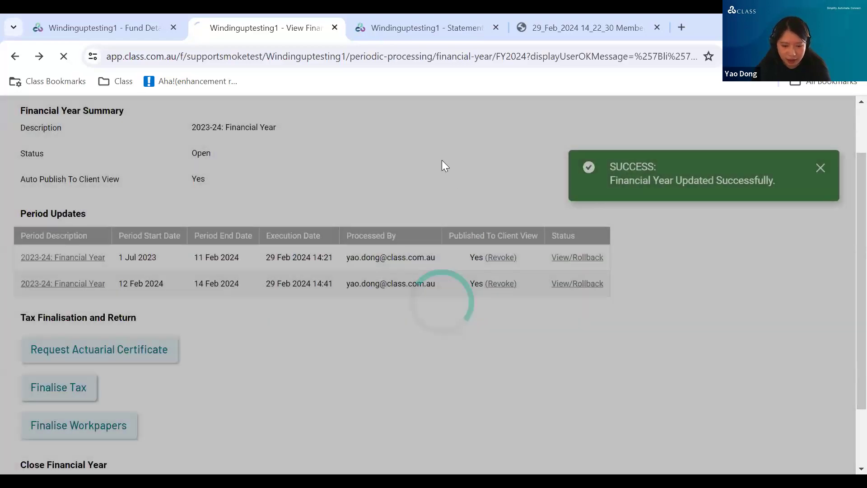
- Run the Statement of Financial Position for 01/07/2023 to 14/02/2024 with the comparison period turned off
left_click(423, 27)
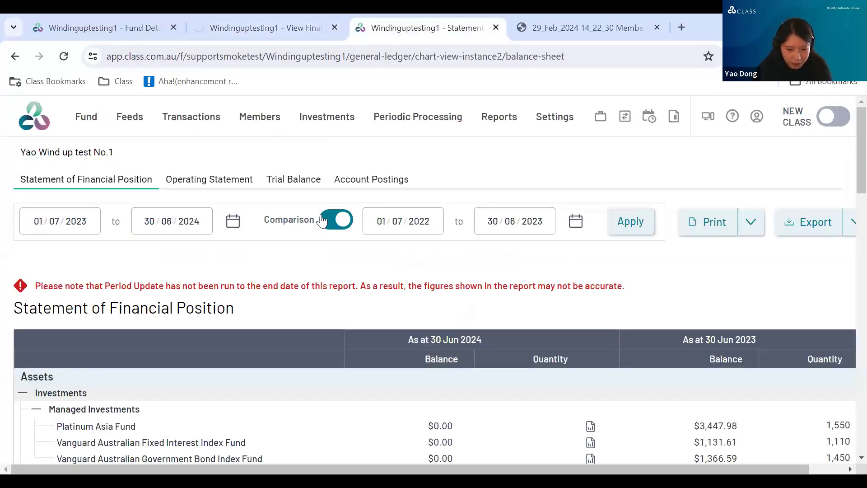
left_click(334, 220)
left_click(207, 220)
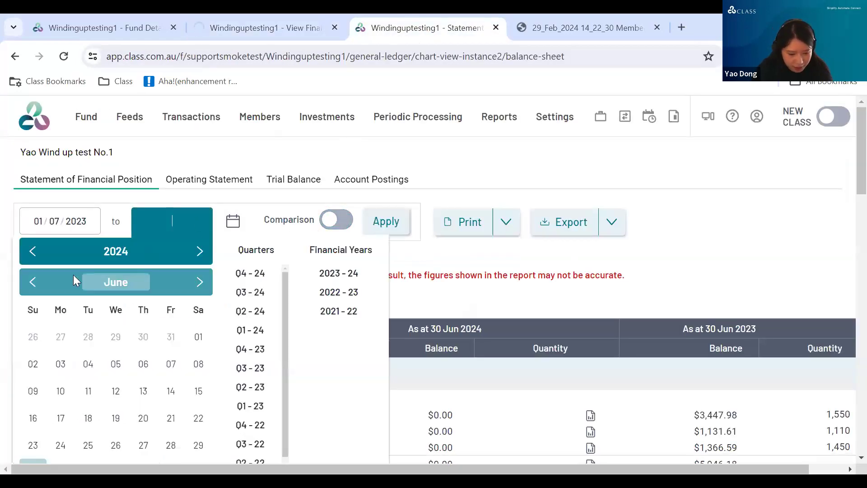
left_click(34, 278)
left_click(34, 277)
left_click(33, 277)
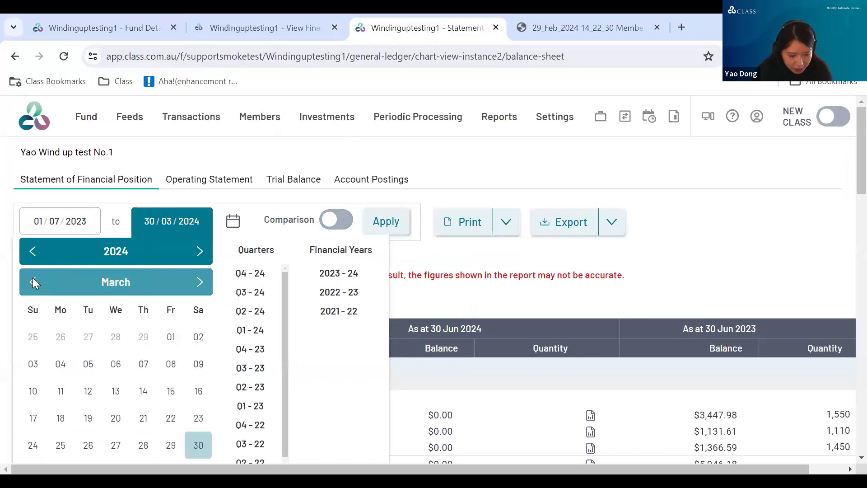
left_click(32, 278)
left_click(116, 391)
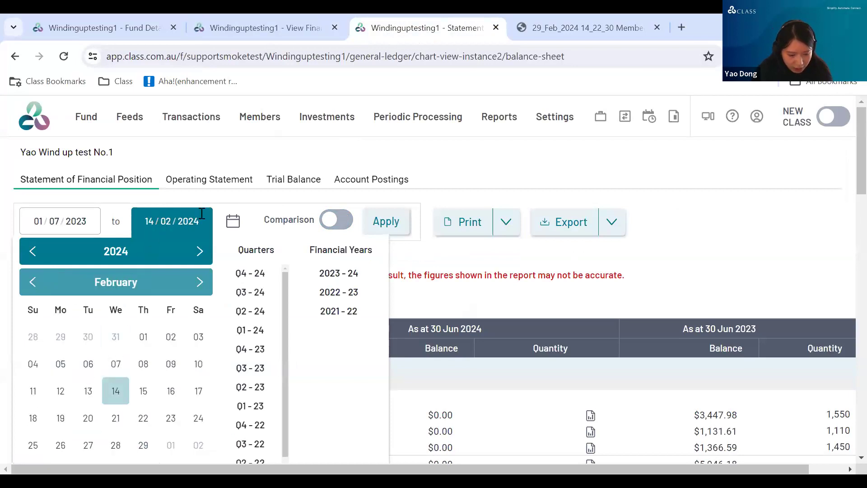
left_click(384, 221)
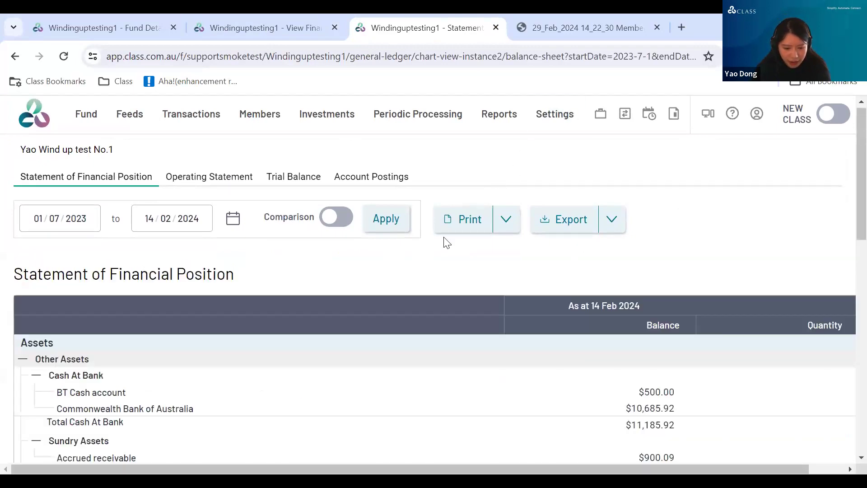
- Examine the cash at bank, sundry assets, current tax assets and sundry liabilities in the Statement of Financial Position, collapsing their details
scroll(38, 375, "down", 2)
left_click(37, 372)
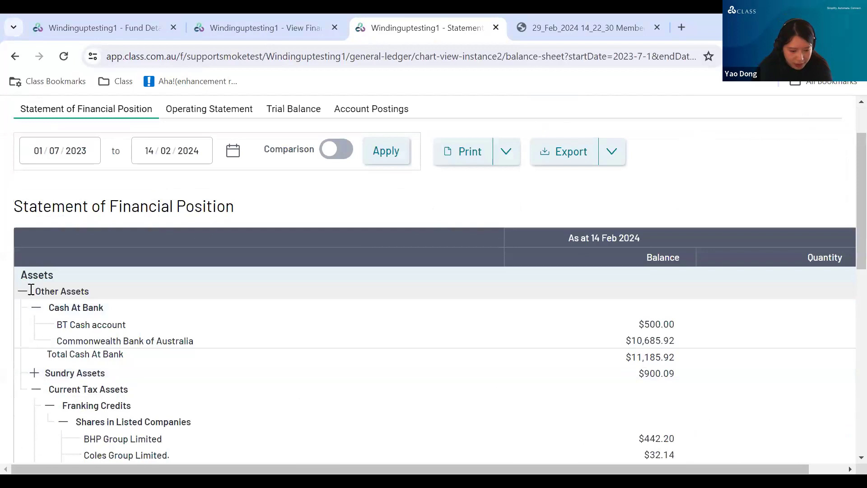
left_click(37, 308)
left_click(36, 339)
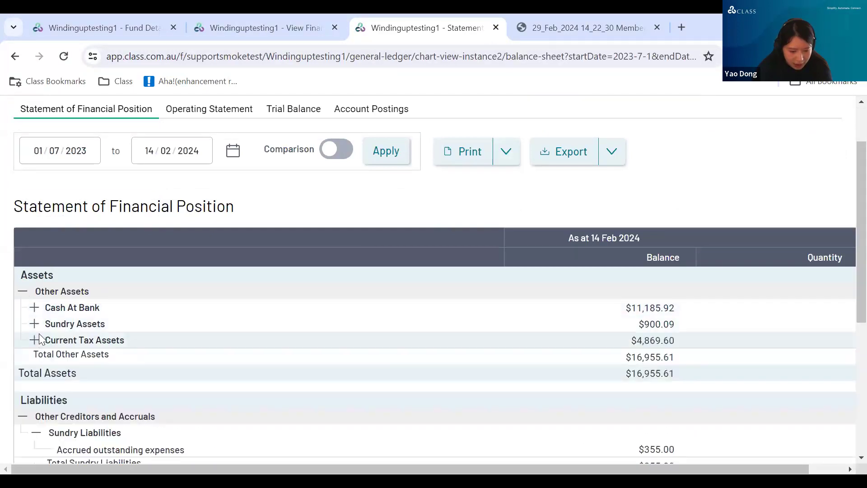
scroll(180, 382, "down", 3)
left_click(35, 297)
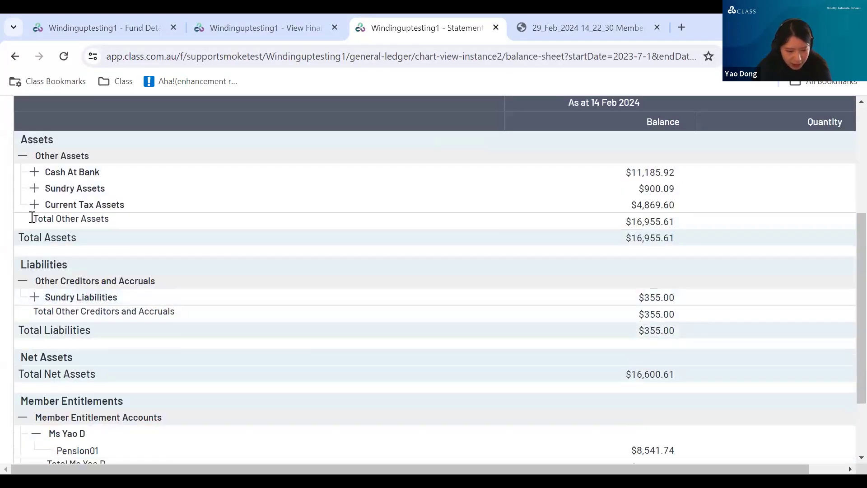
left_click(35, 190)
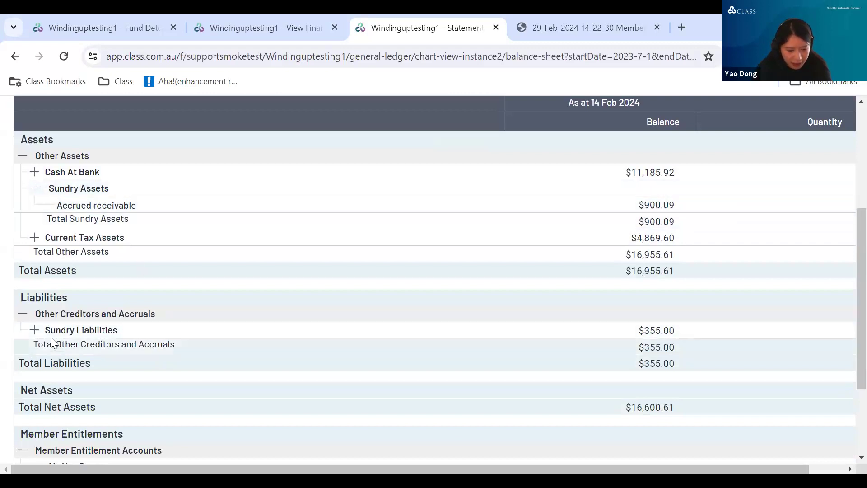
left_click(34, 333)
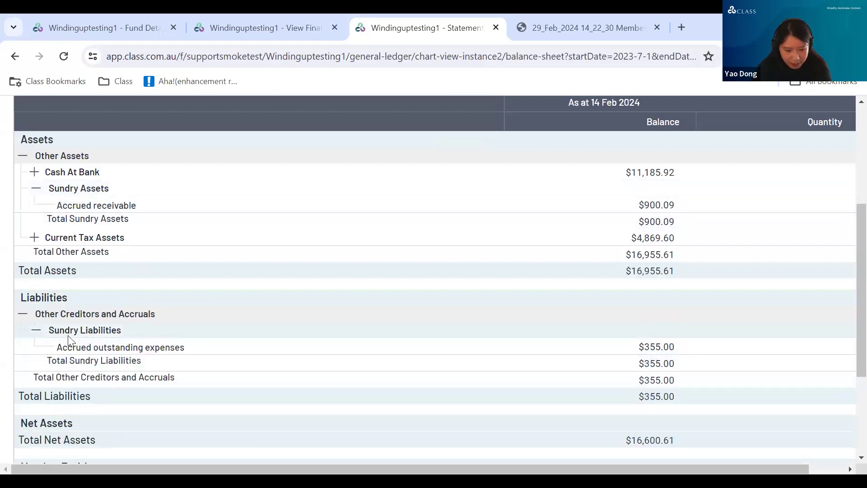
left_click(36, 330)
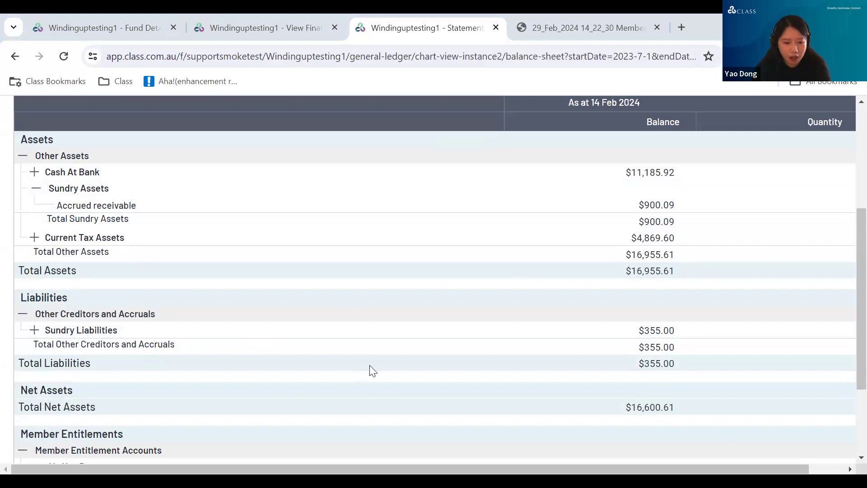
scroll(194, 244, "up", 2)
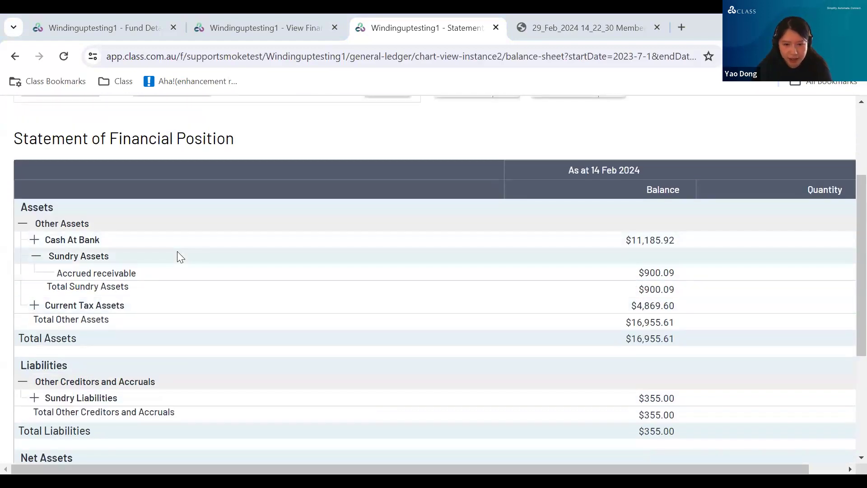
left_click(36, 257)
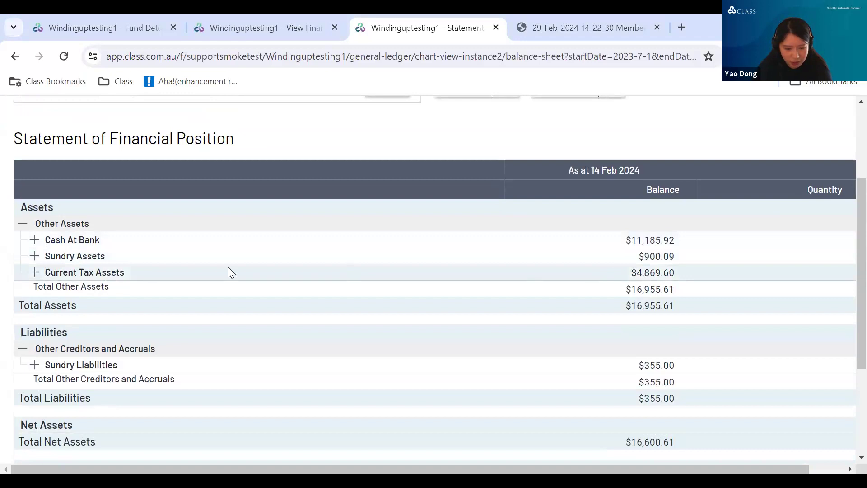
left_click(34, 273)
left_click(55, 272)
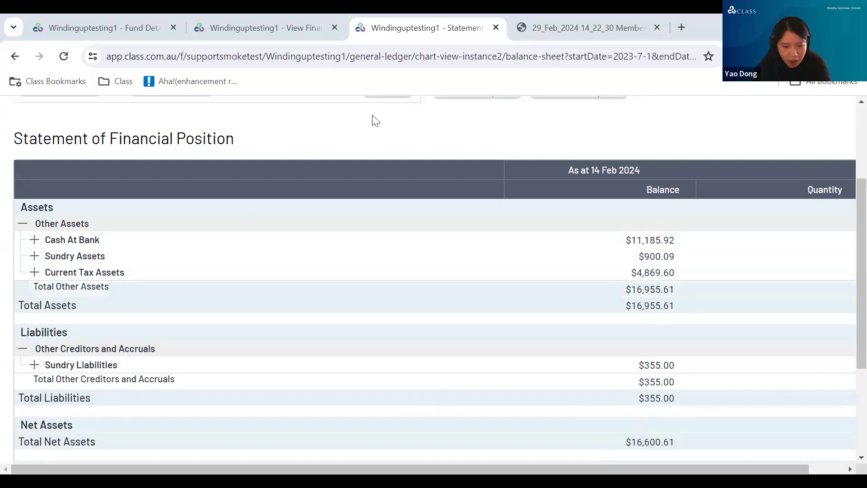
- Start a new transaction in the Accrued receivable bank statement dated 14/02/2024 with the description "Income tax refund (accrued)"
left_click(223, 27)
left_click(196, 150)
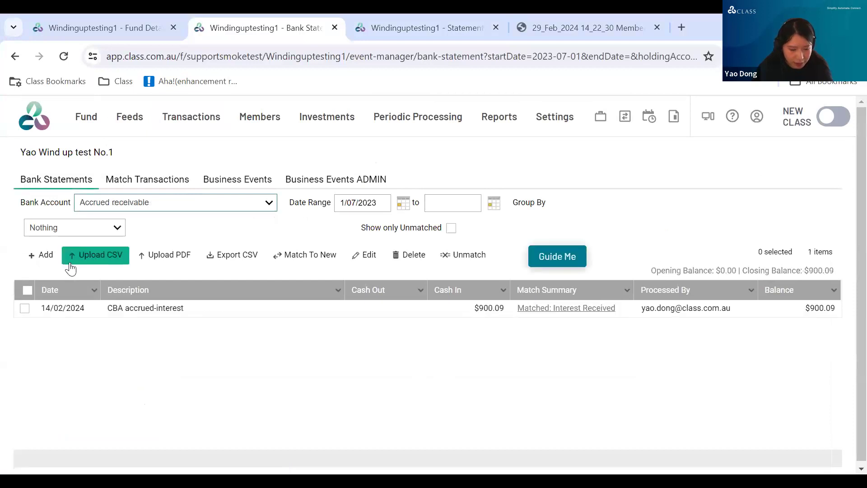
left_click(41, 255)
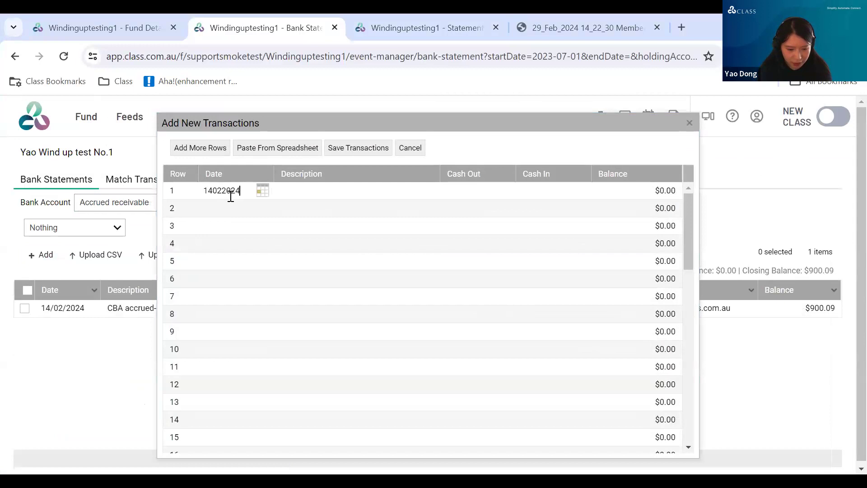
key("alt+Tab")
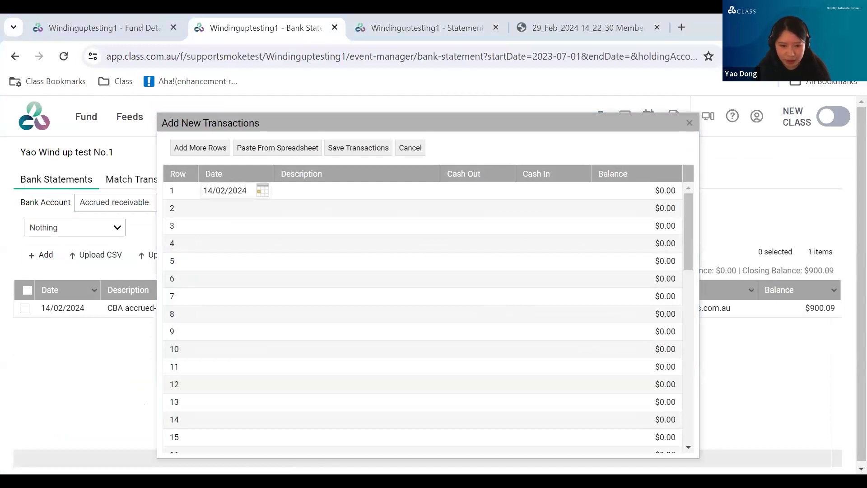
left_click(326, 194)
type("Income tax refund (accrued)")
left_click(341, 211)
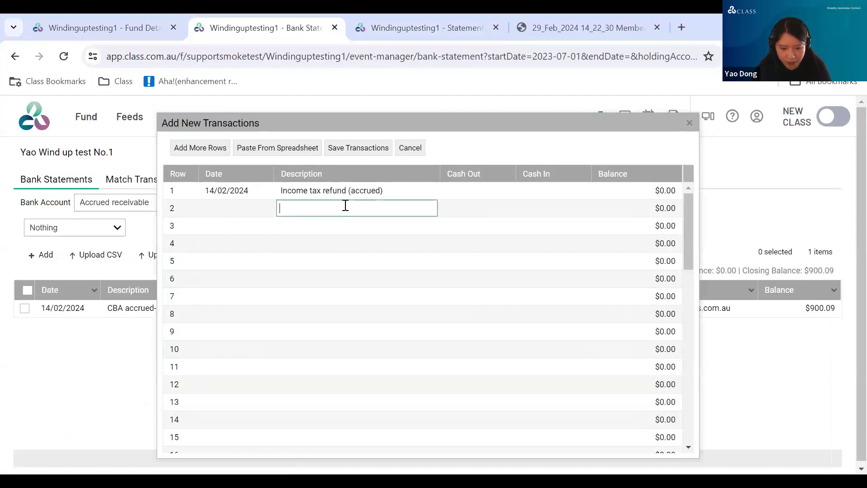
- Copy the Current Tax Assets balance from the Statement of Financial Position into the new transaction as Cash In of $4,869.60
left_click(439, 27)
left_click_drag(637, 273, 687, 273)
key("ctrl+c")
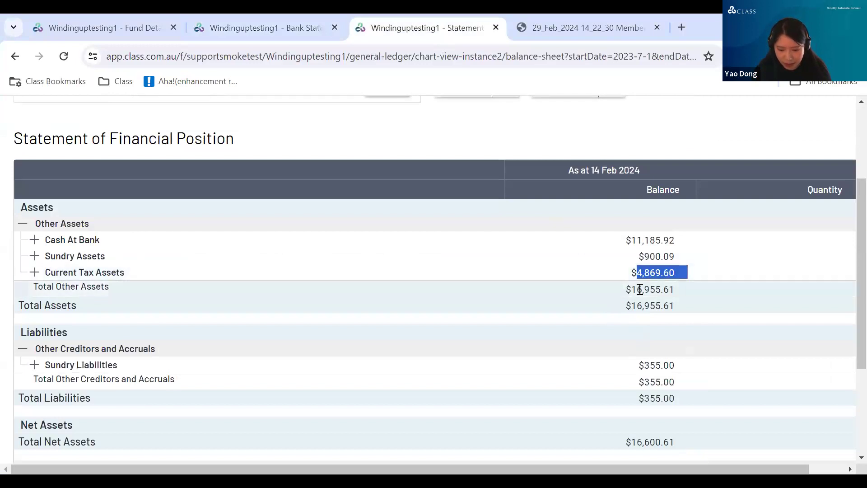
left_click(274, 30)
left_click(544, 191)
key("ctrl+v")
key("Return")
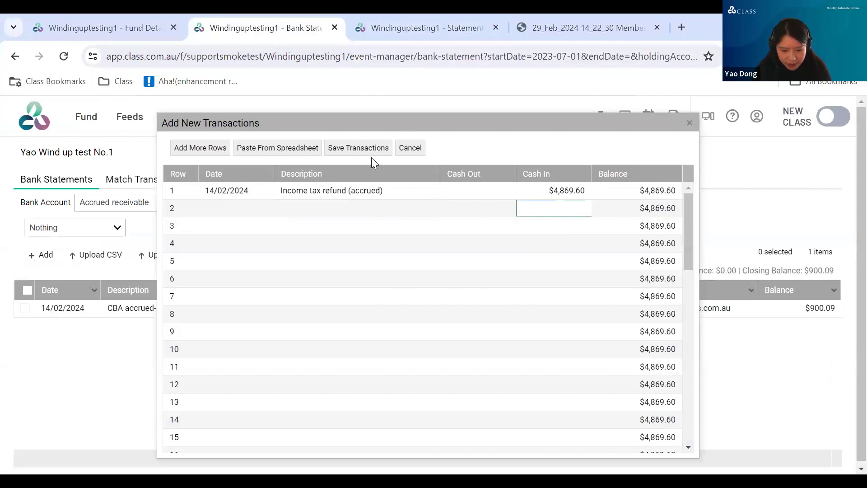
- Save the income tax refund transaction and match it to a new Fund income tax payment event
left_click(372, 147)
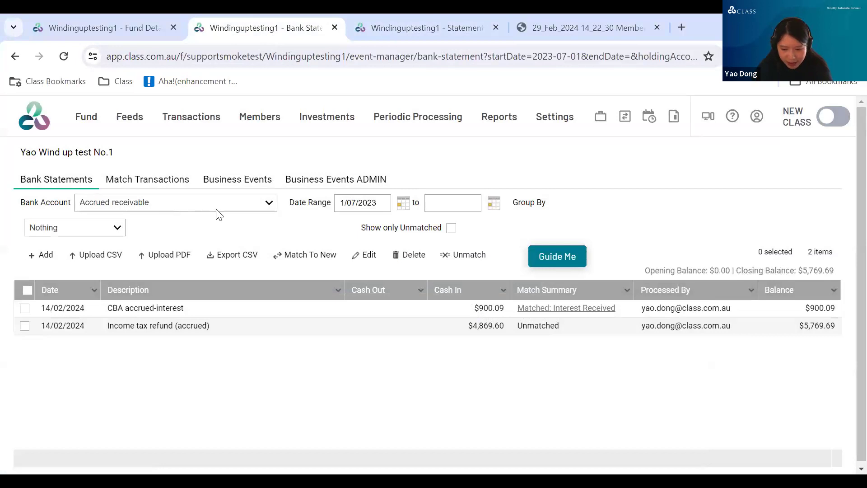
left_click(152, 181)
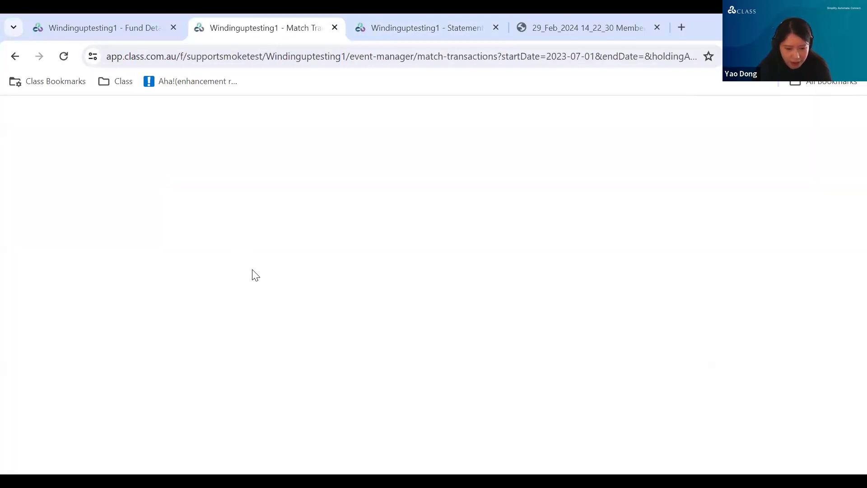
left_click(410, 293)
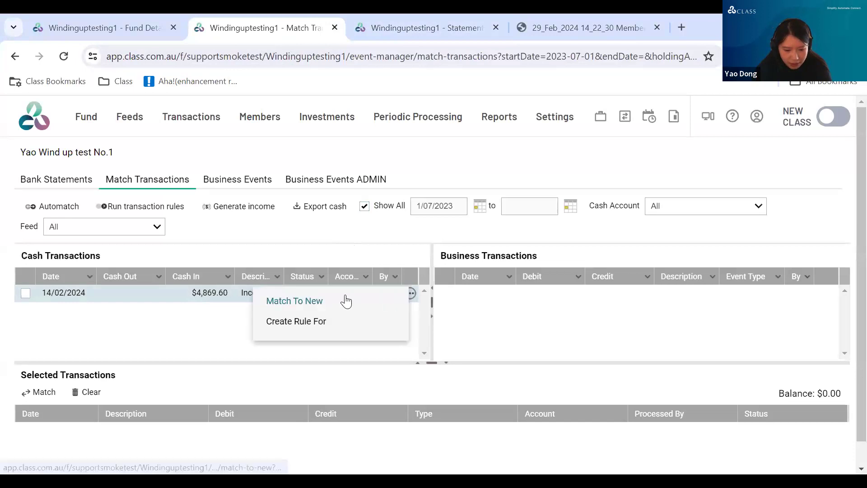
left_click(345, 298)
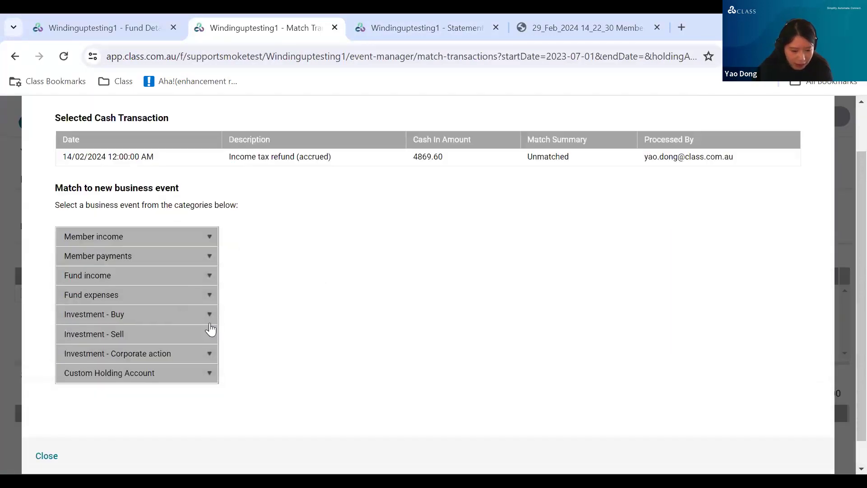
left_click(141, 285)
scroll(265, 295, "down", 3)
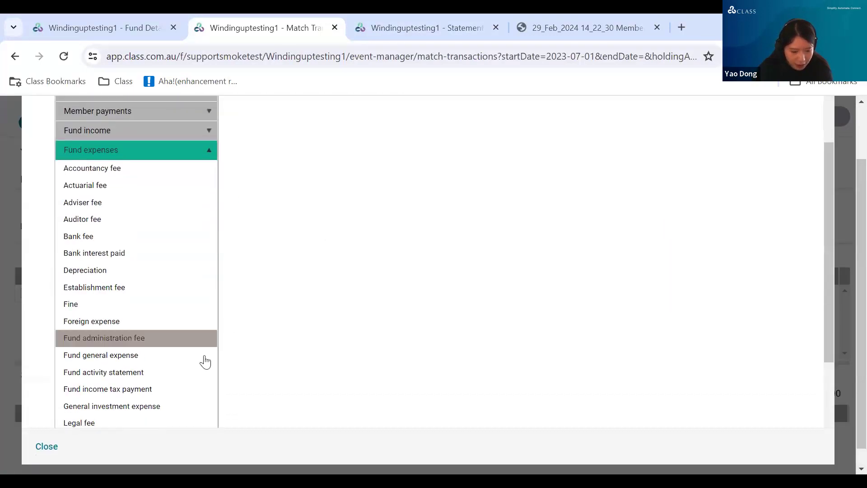
left_click(178, 389)
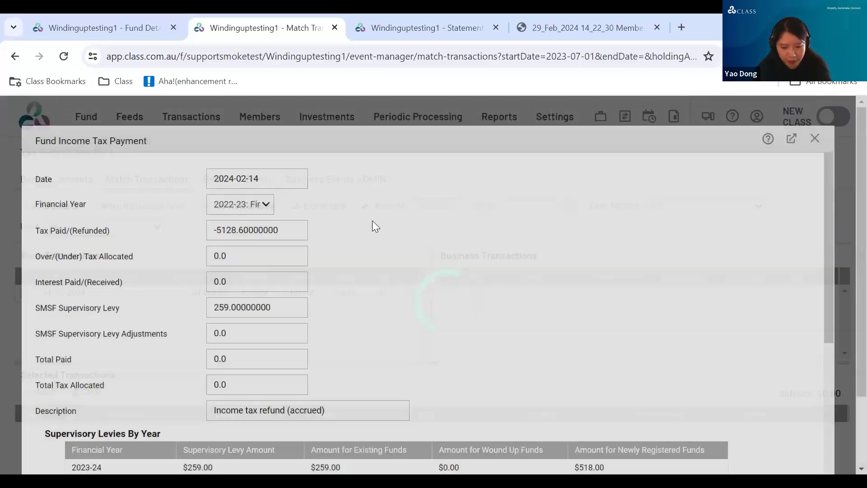
- Set the tax payment's financial year to 2023-24, submit the event despite the existing period update, and close it
left_click(290, 181)
left_click(263, 210)
left_click(367, 253)
scroll(367, 254, "down", 1)
scroll(367, 253, "up", 1)
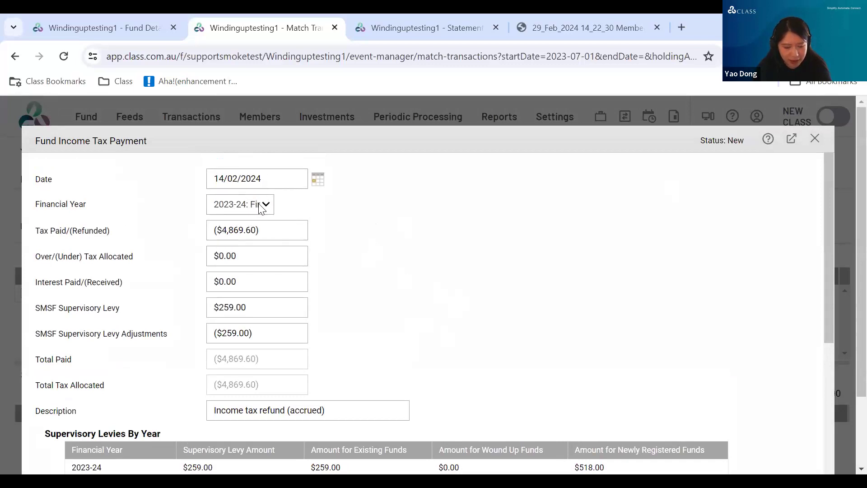
scroll(317, 291, "down", 2)
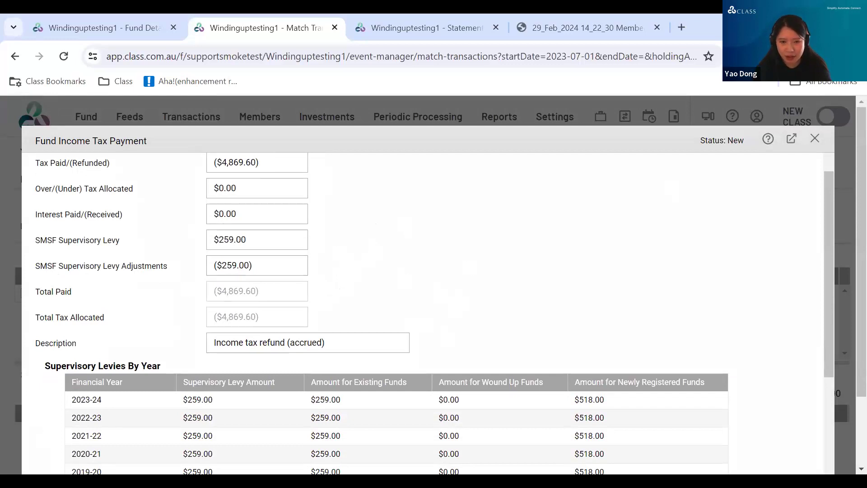
scroll(592, 279, "down", 10)
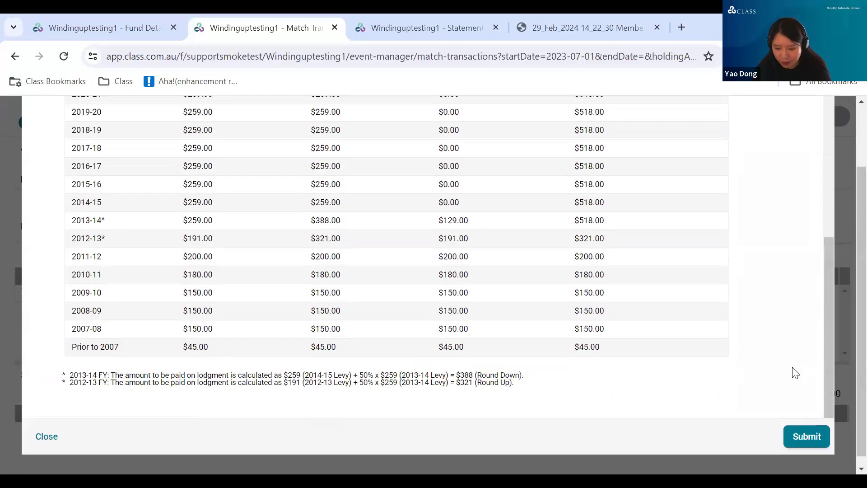
left_click(806, 427)
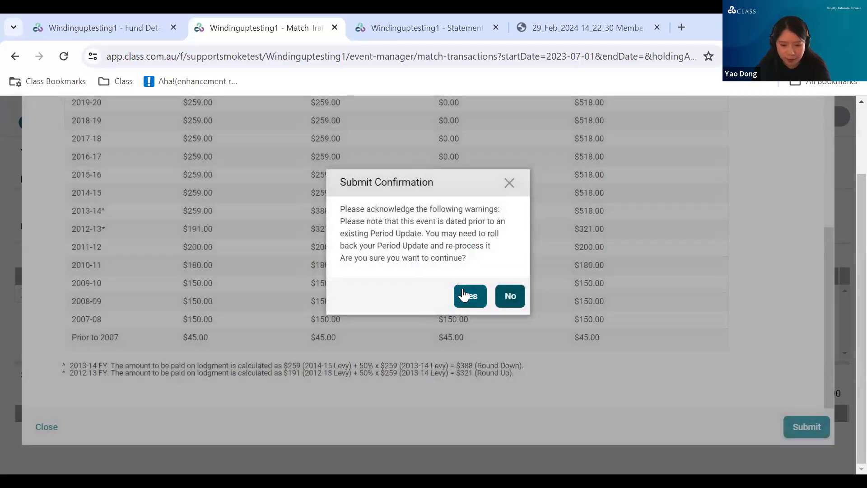
left_click(468, 295)
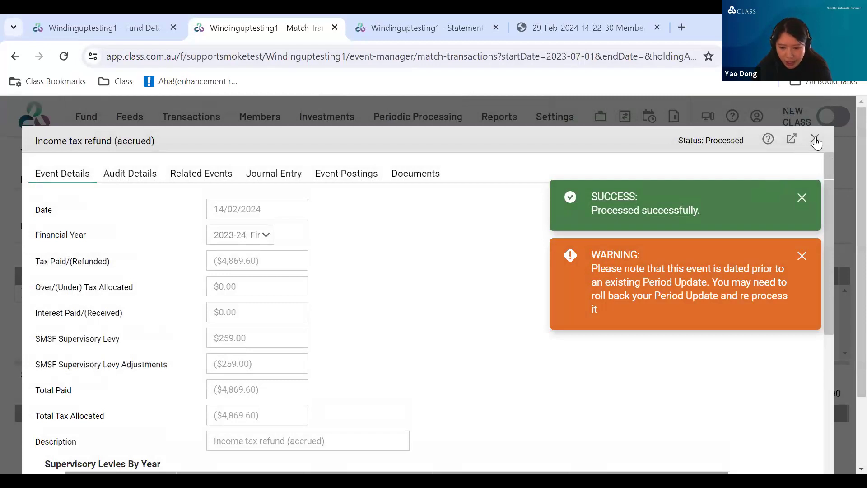
left_click(815, 140)
- Rerun the Statement of Financial Position for 01/07/2023 to 14/02/2024
left_click(466, 20)
scroll(430, 247, "up", 3)
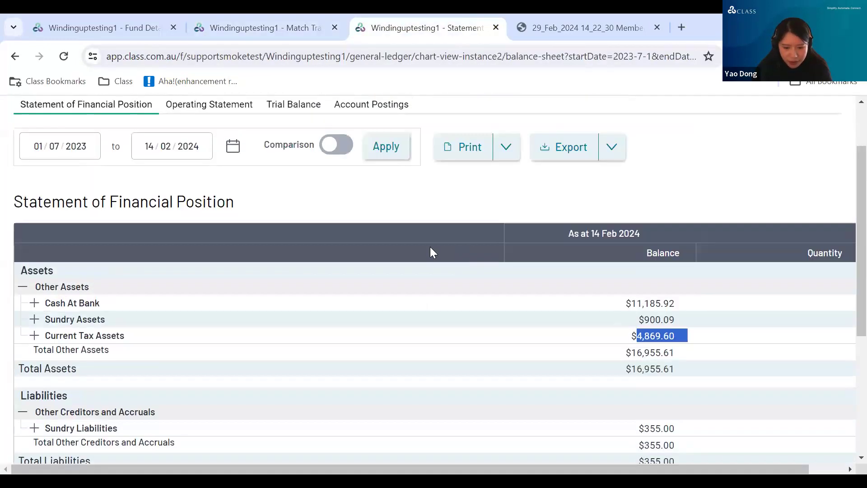
left_click(394, 221)
scroll(445, 271, "down", 1)
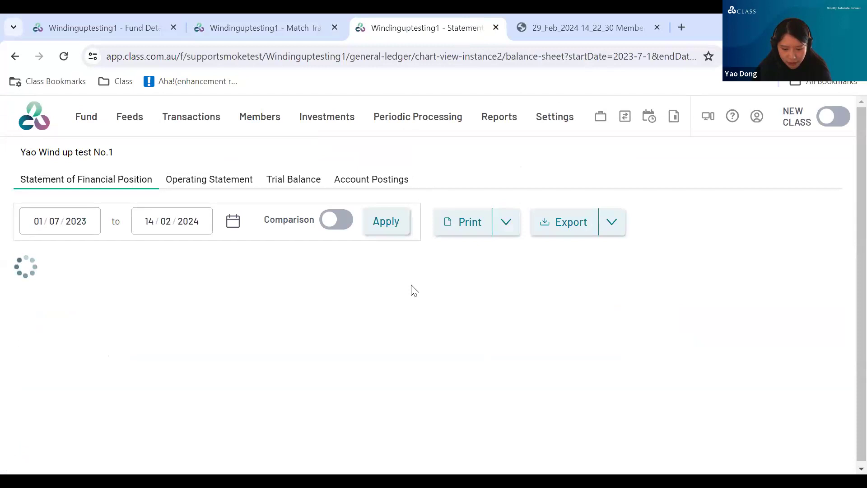
- Examine the cash at bank, sundry assets, sundry liabilities and income tax payable in the refreshed statement, collapsing their details
scroll(410, 287, "down", 3)
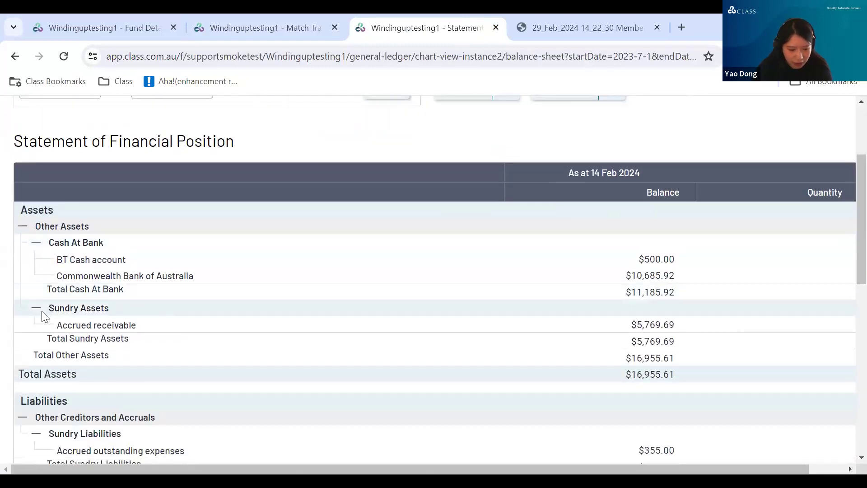
left_click(37, 307)
left_click(36, 243)
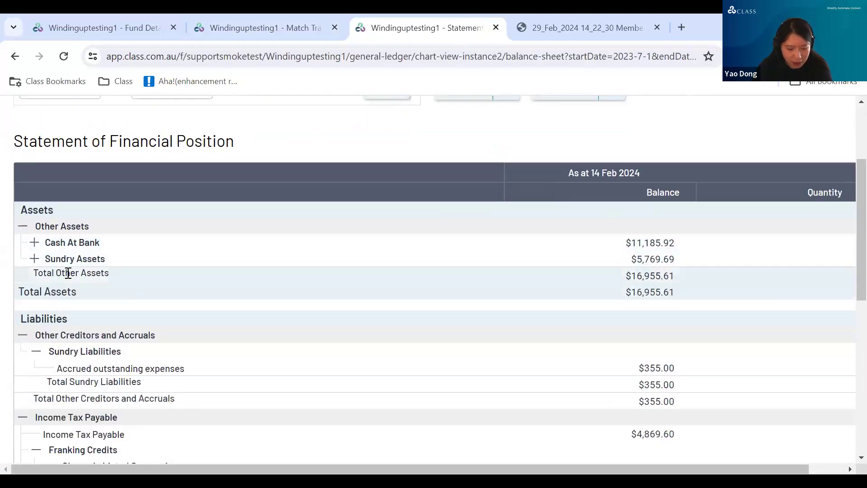
left_click(35, 352)
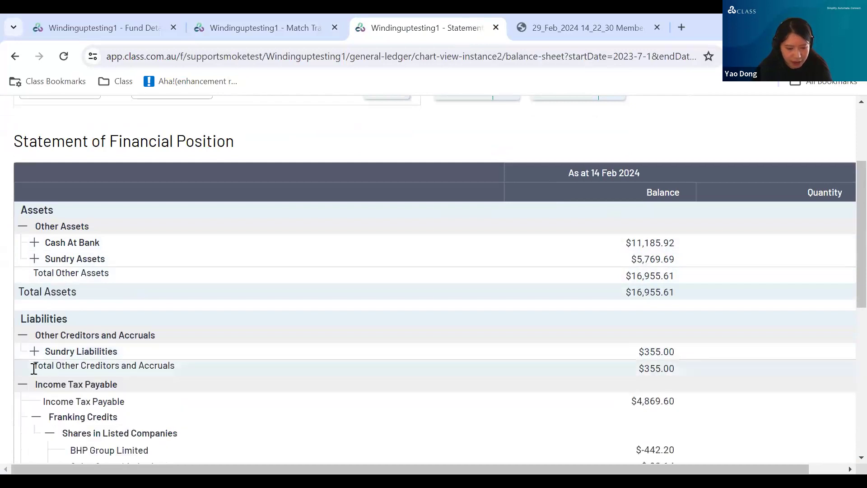
left_click(23, 385)
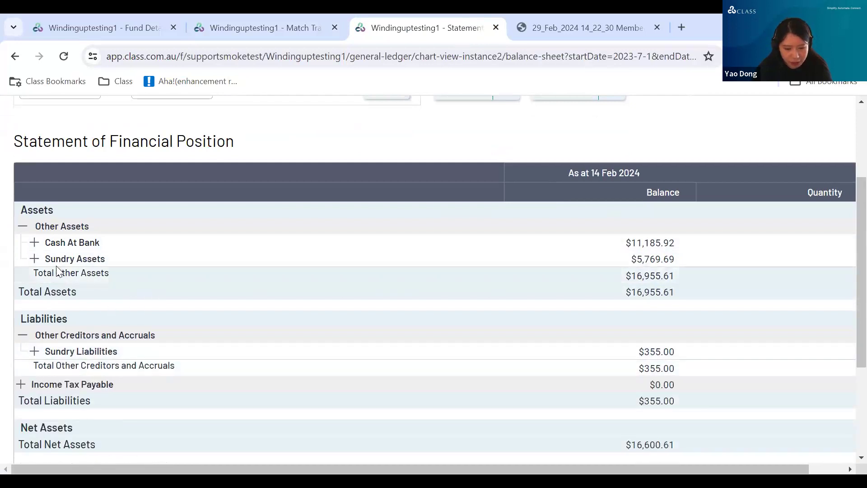
triple_click(81, 258)
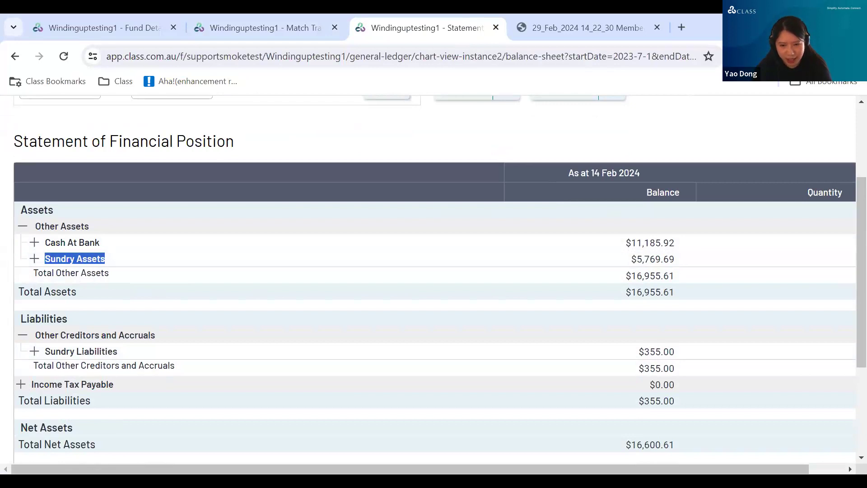
- Start a new transaction dated 14/02/2024 in the Accrued receivable bank statement
left_click(267, 26)
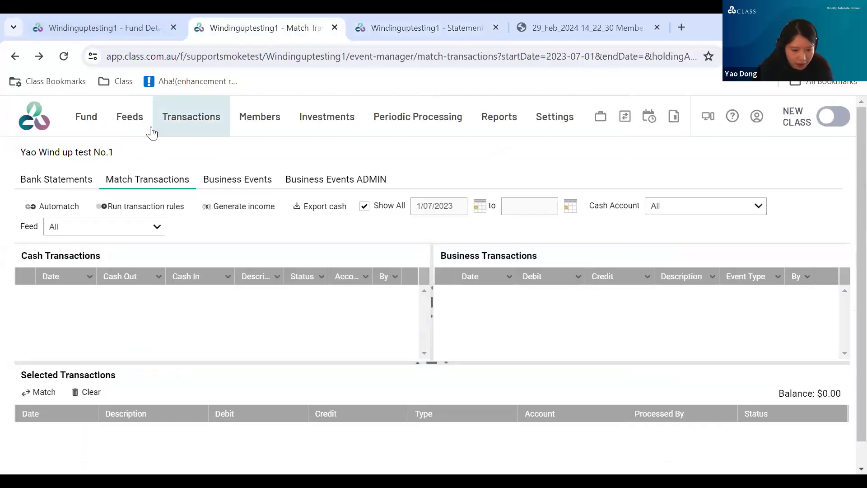
left_click(80, 178)
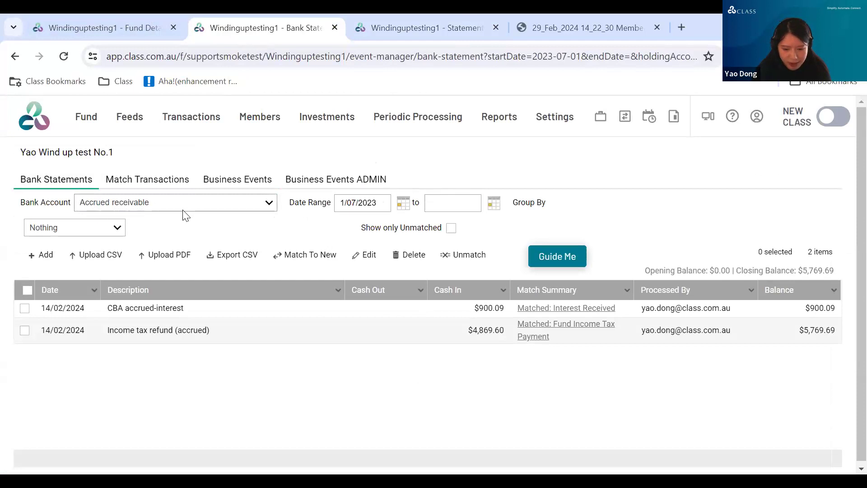
left_click(40, 255)
left_click(237, 191)
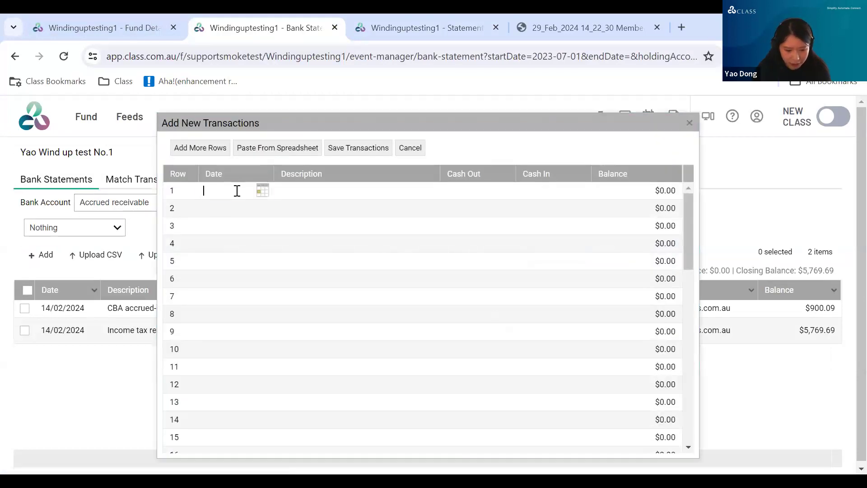
type("14/02/2024")
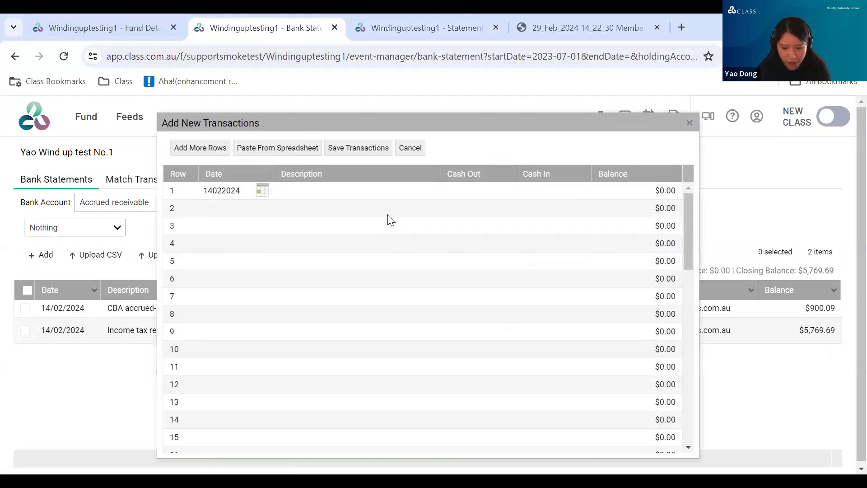
- Give the new transaction a Cash Out of $5,769.69 and the description "Clean Sundry Asset", and save it
left_click(477, 191)
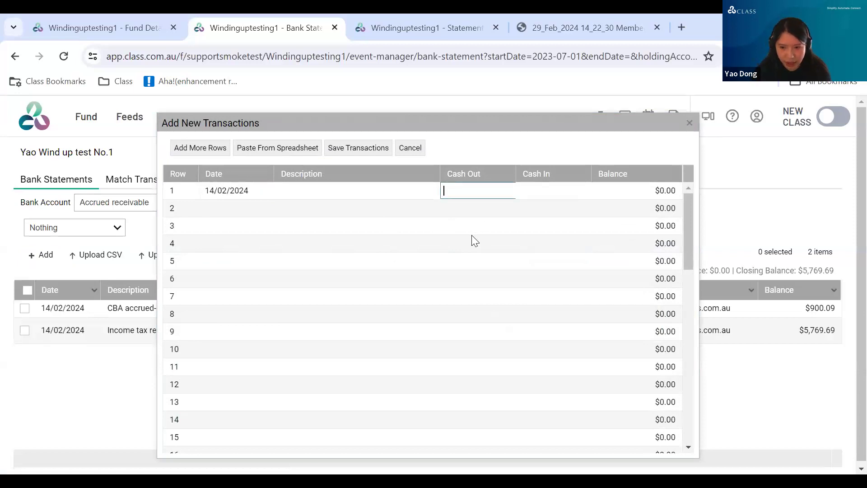
type("57")
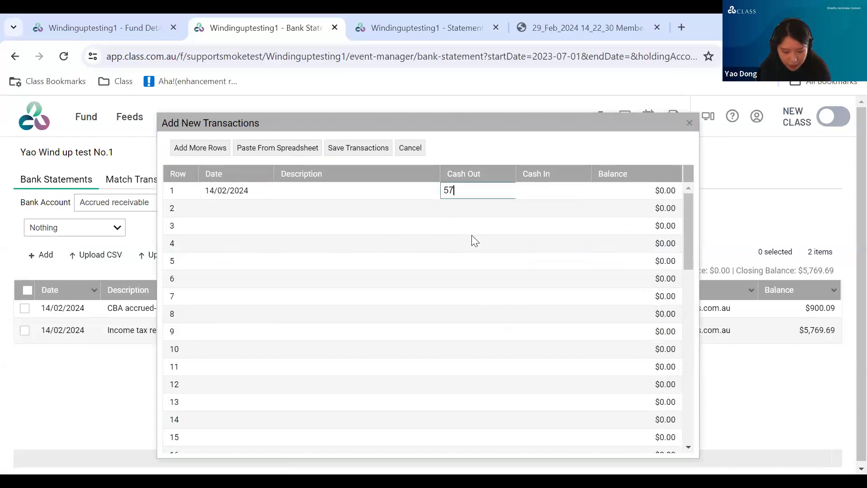
type("69")
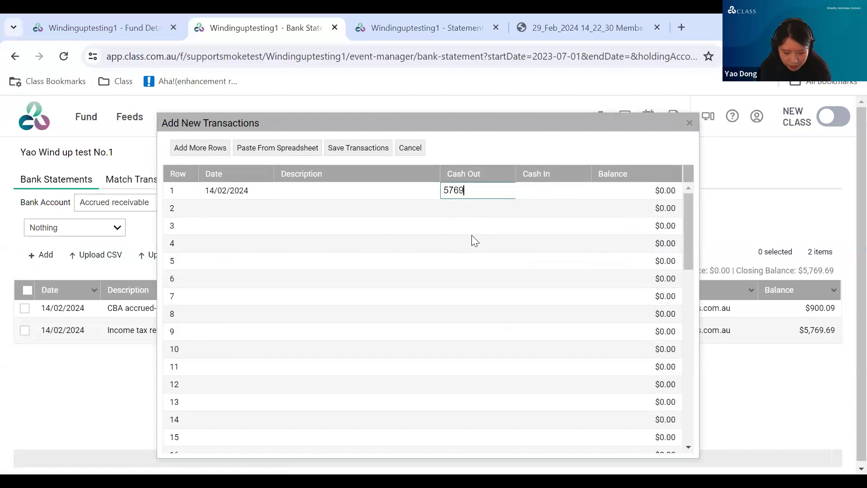
type(".69")
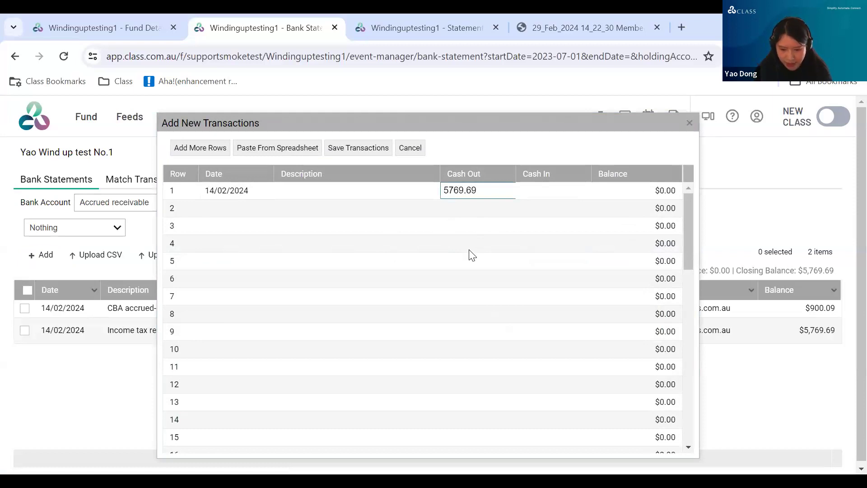
key("alt+Tab")
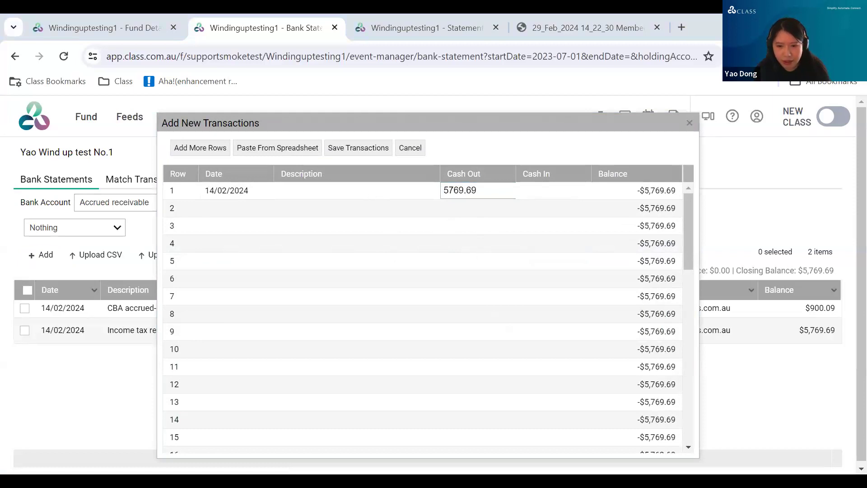
left_click(380, 196)
type("Clean Sundry Asset'")
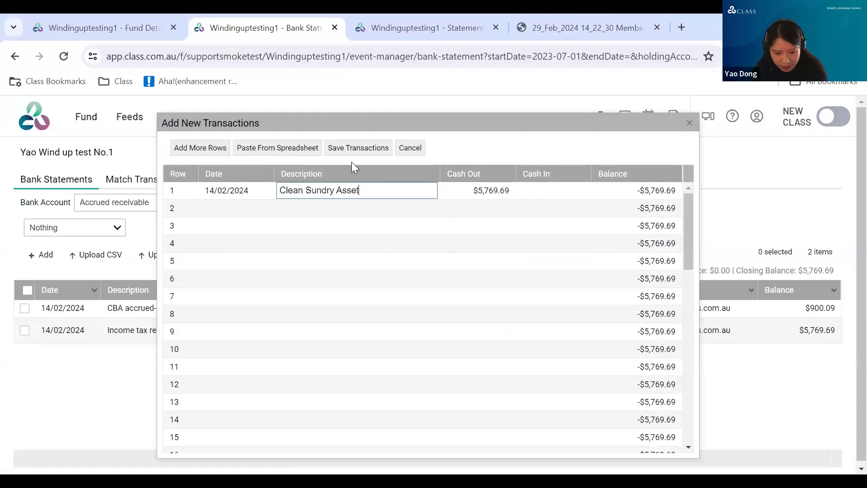
left_click(363, 149)
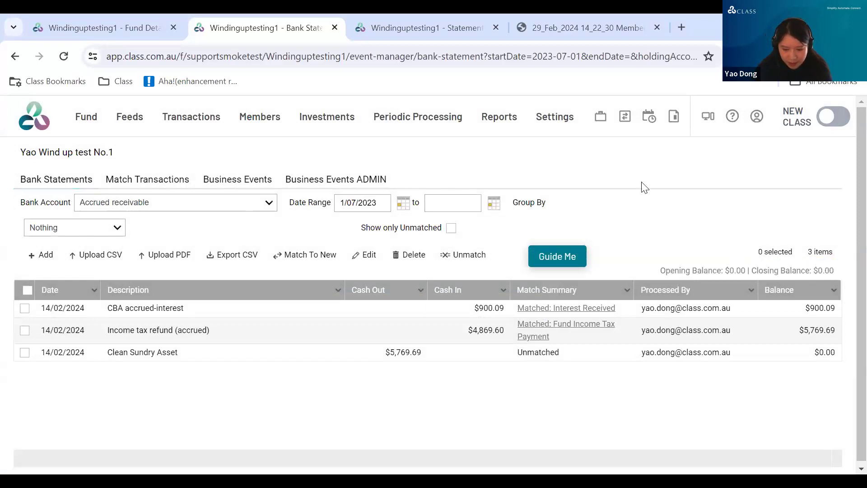
- Start a Commonwealth Bank of Australia statement transaction dated 14/02/2024 with the description "'Bring receivable to final cash balance'"
left_click(41, 255)
left_click(244, 194)
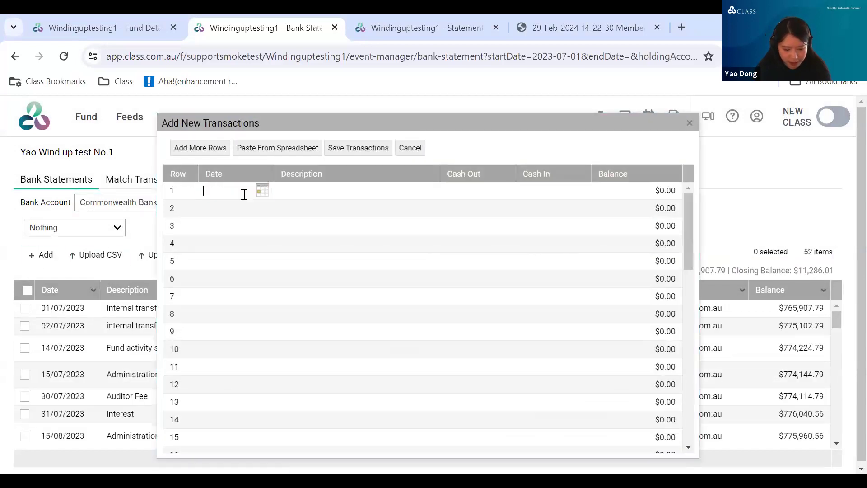
type("14022024")
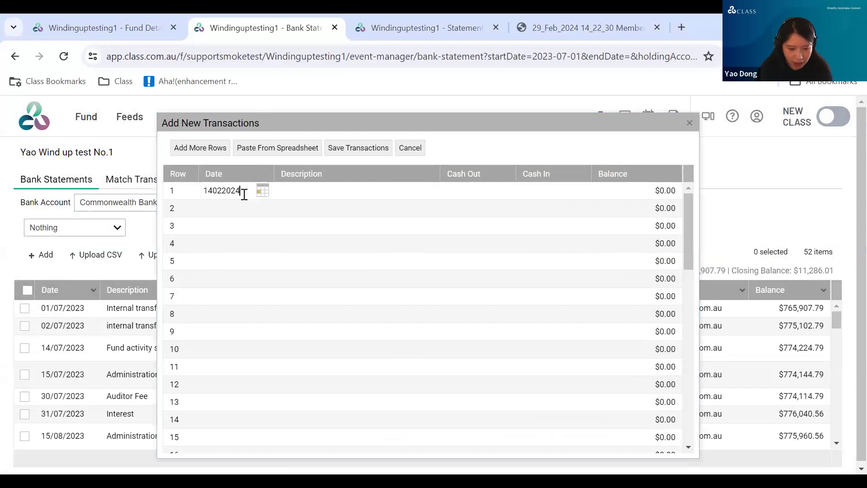
left_click(318, 193)
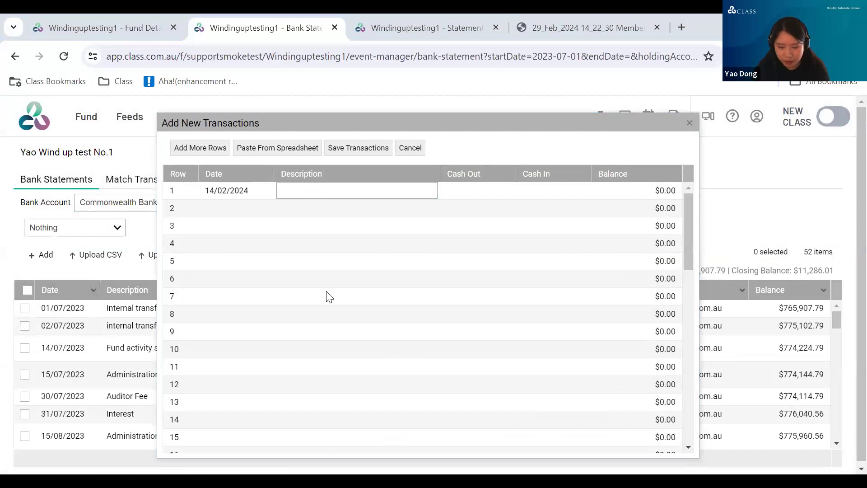
type("'Bring receivable to final cash balance'")
left_click(310, 219)
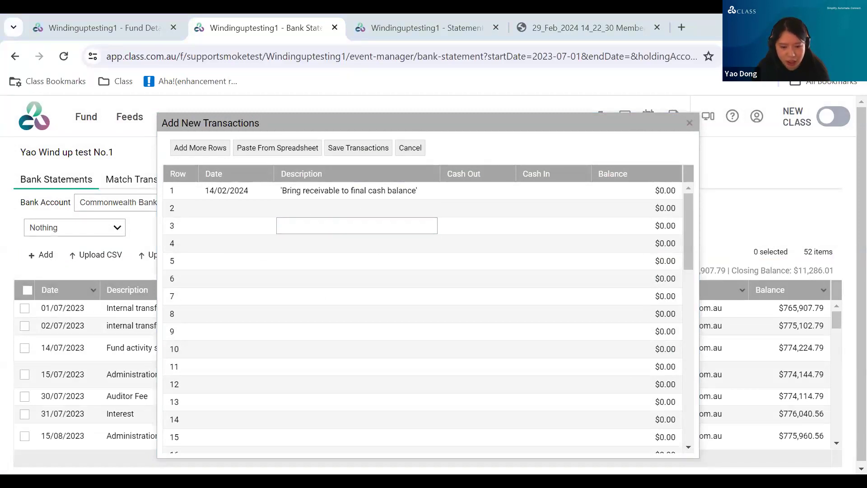
- Enter a Cash In of $5,769.69 for the Commonwealth Bank transaction and save it
left_click(557, 191)
type("5769.69")
left_click(530, 214)
left_click(355, 148)
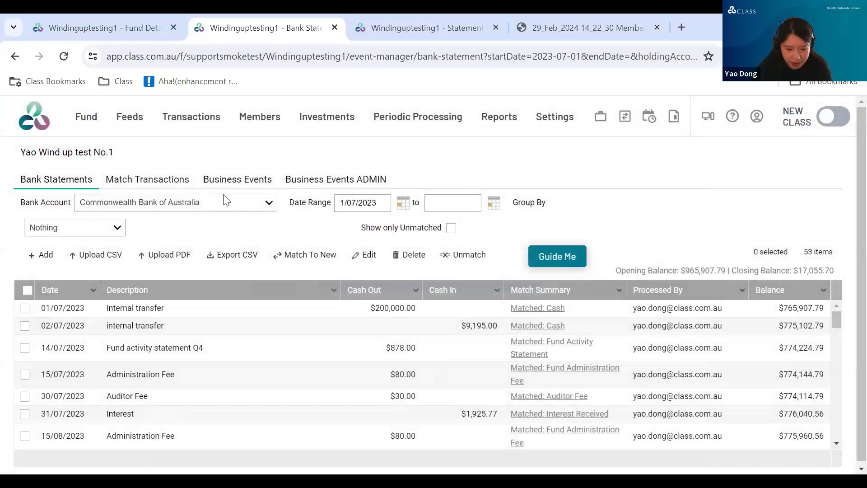
- Match the $5,769.69 Commonwealth Bank cash-in transaction with the Accrued receivable cash-out transaction dated 14/02/2024
left_click(153, 176)
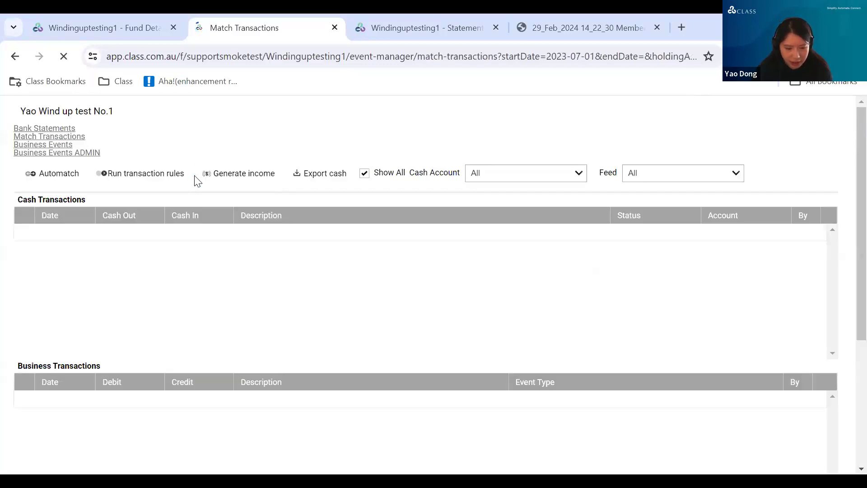
left_click(202, 291)
left_click(153, 310)
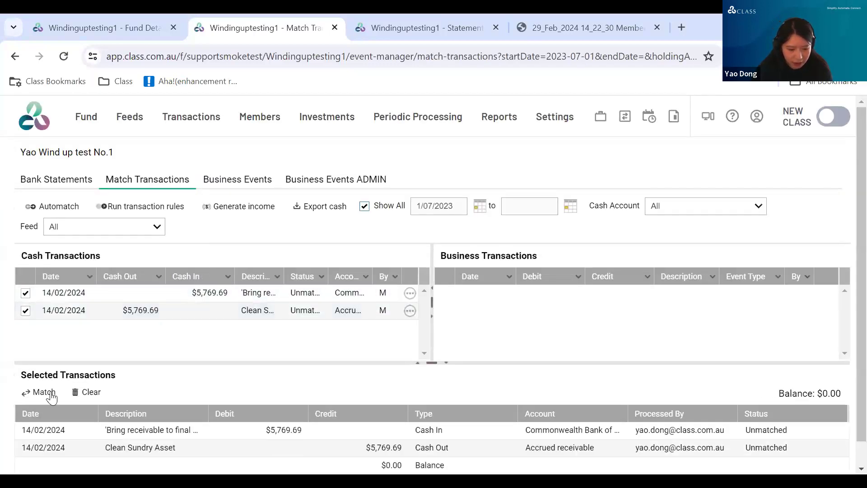
left_click(40, 392)
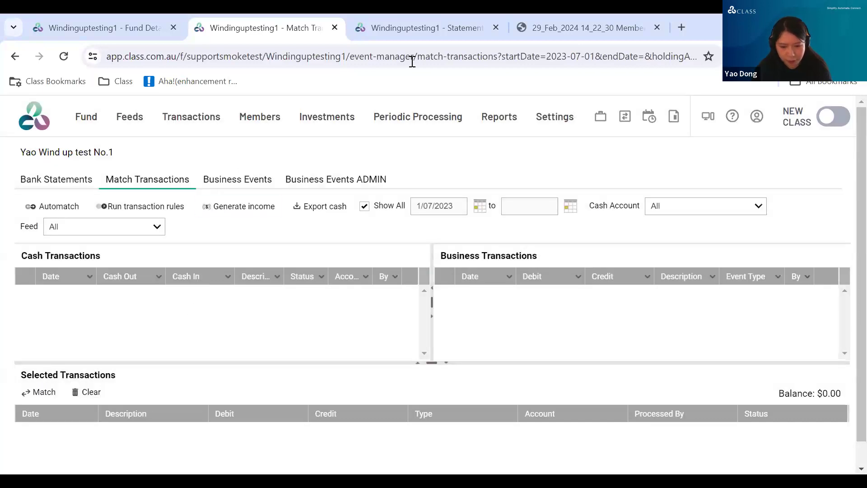
- Refresh the Statement of Financial Position as at 14/02/2024 and examine the cash, sundry liabilities and income tax payable balances
left_click(443, 27)
scroll(461, 124, "up", 3)
left_click(386, 221)
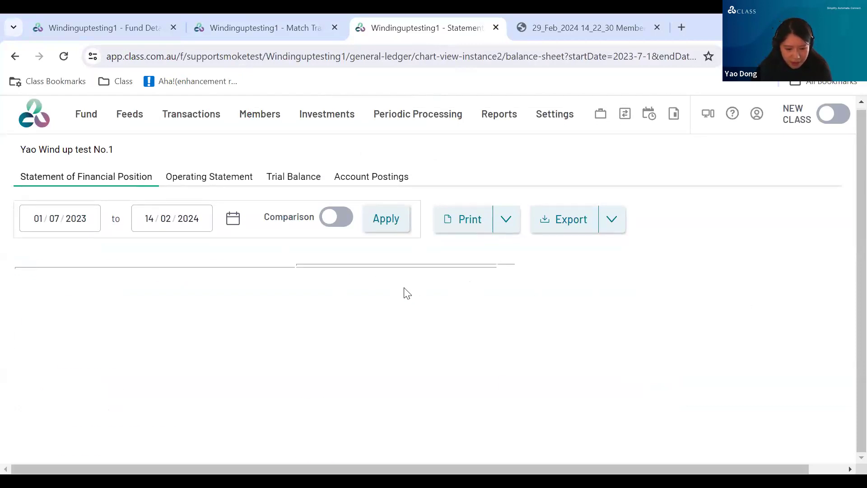
scroll(398, 321, "down", 2)
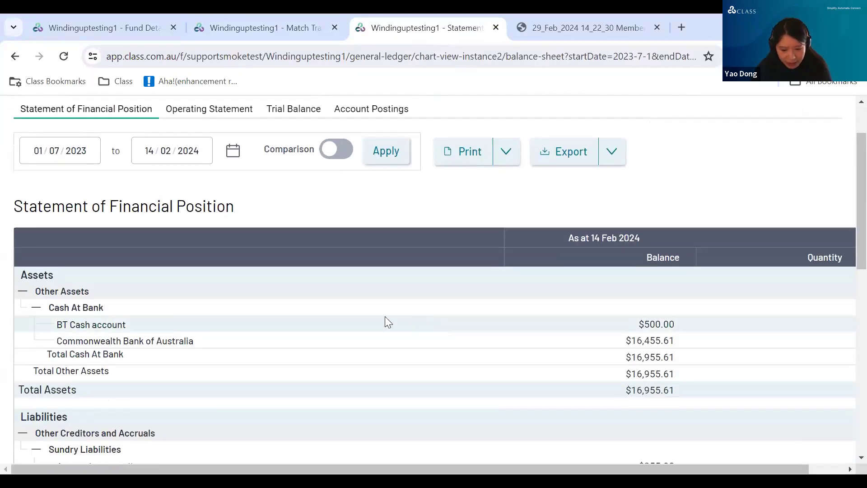
left_click(36, 307)
left_click(23, 383)
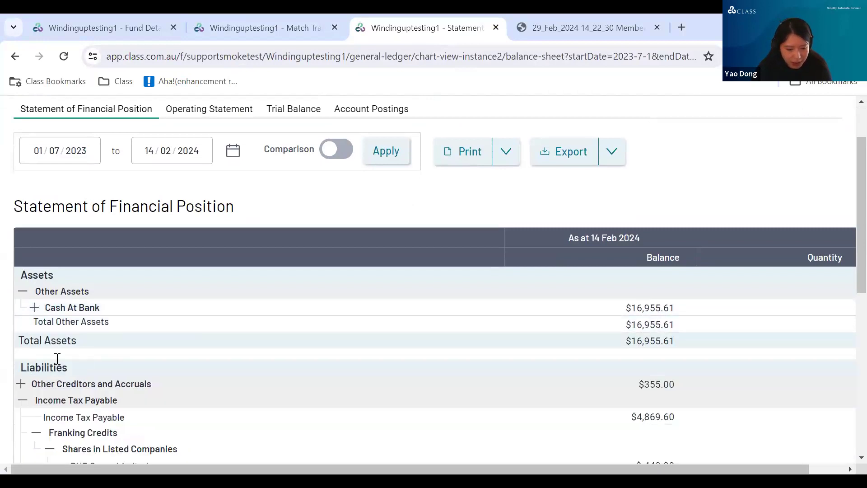
left_click(24, 401)
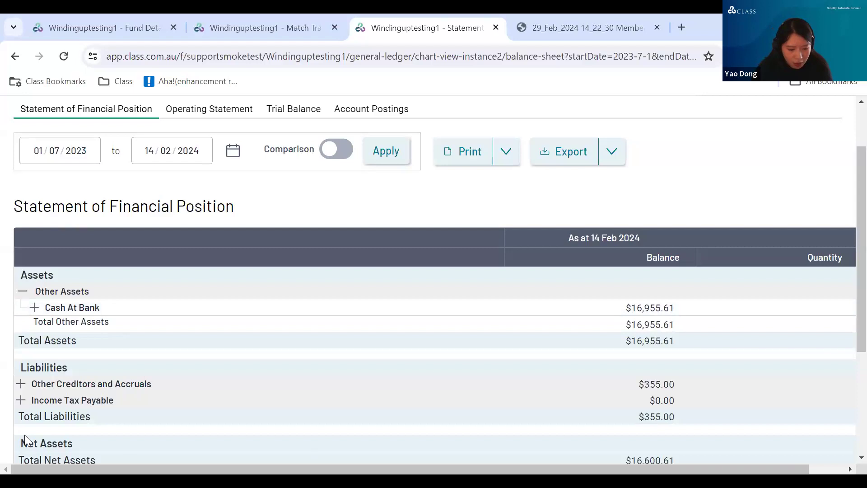
scroll(114, 400, "down", 1)
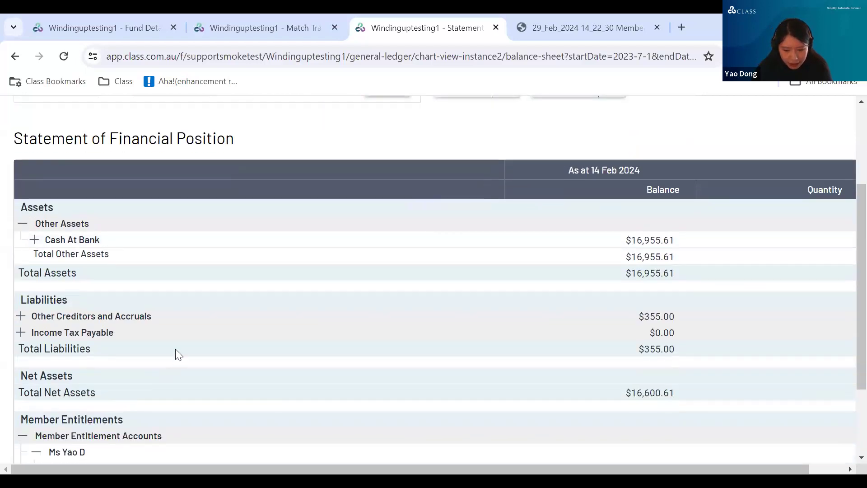
left_click(19, 314)
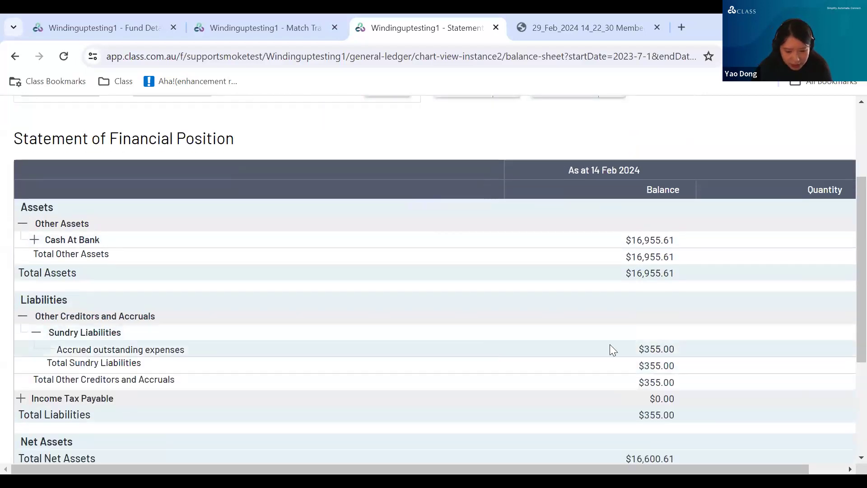
scroll(283, 111, "up", 1)
scroll(284, 111, "up", 1)
- Start a new transaction dated 14/02/2024 in the Accrued outstanding expenses bank statement
left_click(263, 28)
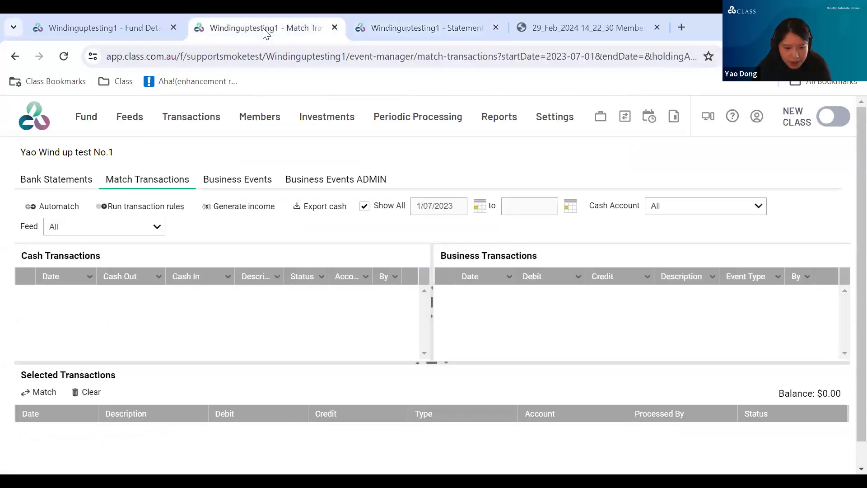
left_click(58, 182)
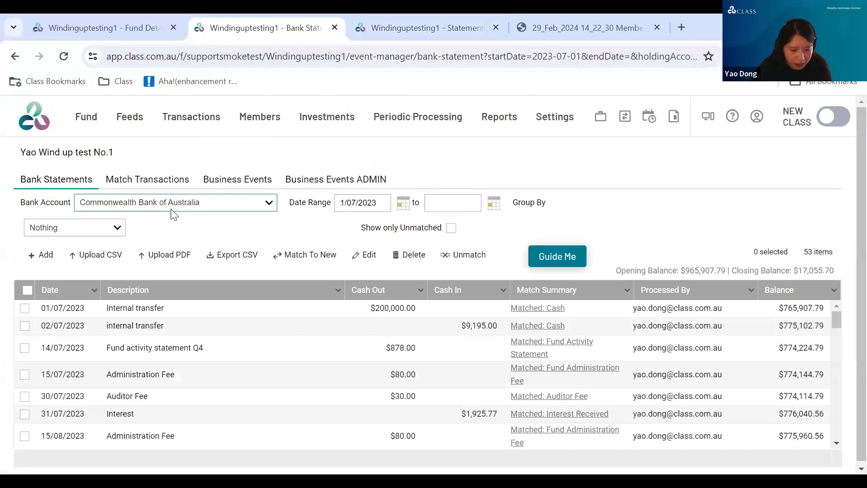
left_click(167, 219)
left_click_drag(746, 270, 837, 279)
left_click(717, 206)
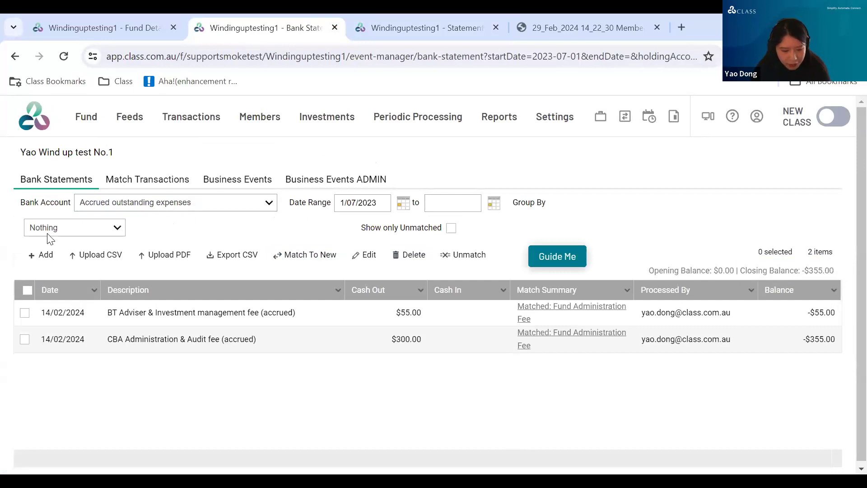
left_click(41, 255)
left_click(220, 190)
type("14")
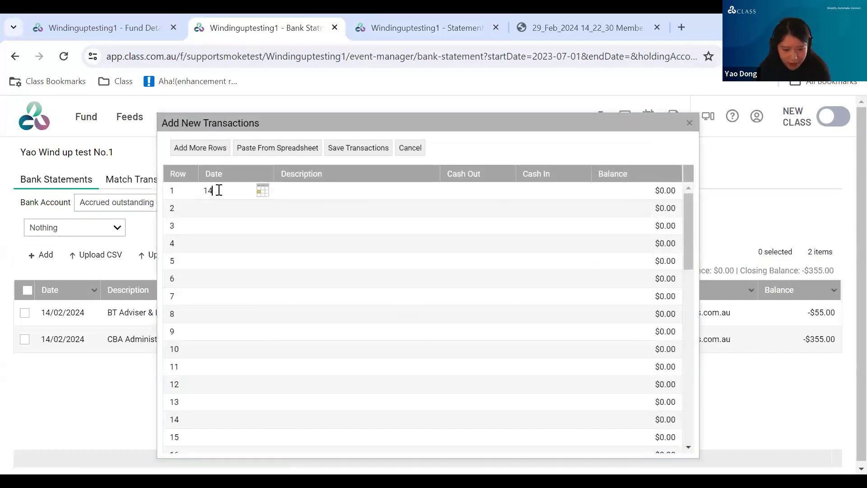
type("022024")
key("alt+Tab")
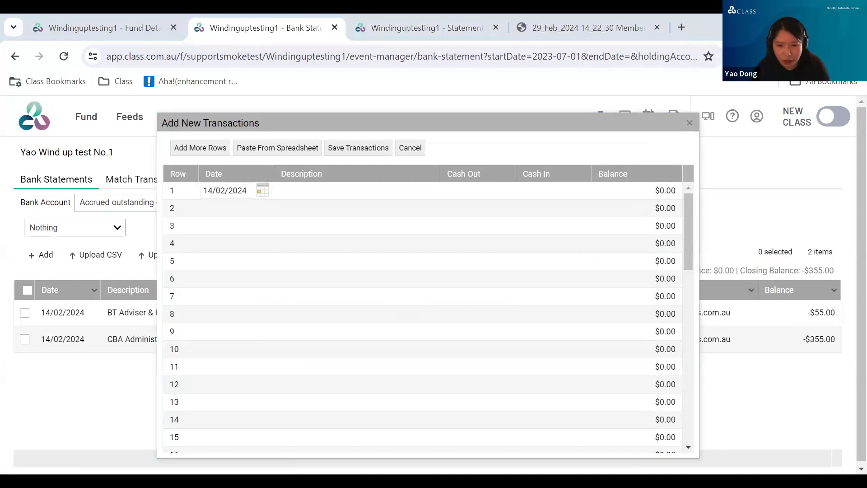
- Give the accrued expenses transaction a Cash In of $355 and the description "'Clean sundry liability.'", and save it
left_click(550, 194)
type("355")
key("alt+Tab")
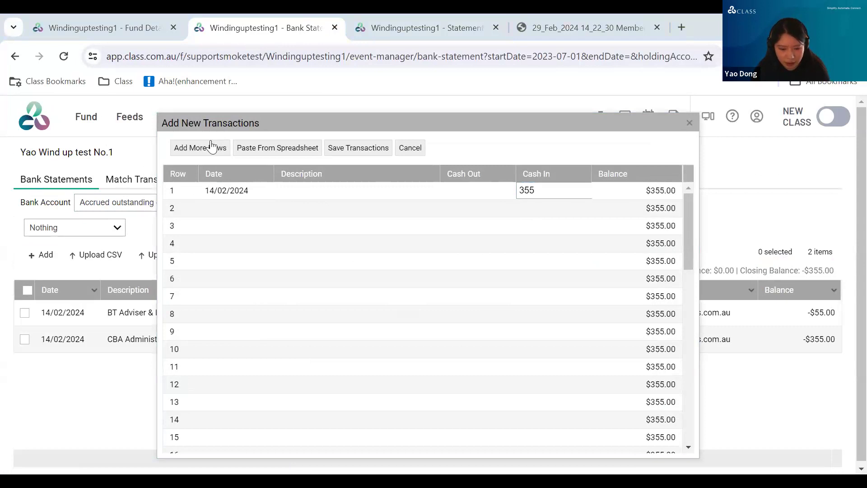
left_click(324, 195)
type("Clean sundry liability")
left_click(361, 148)
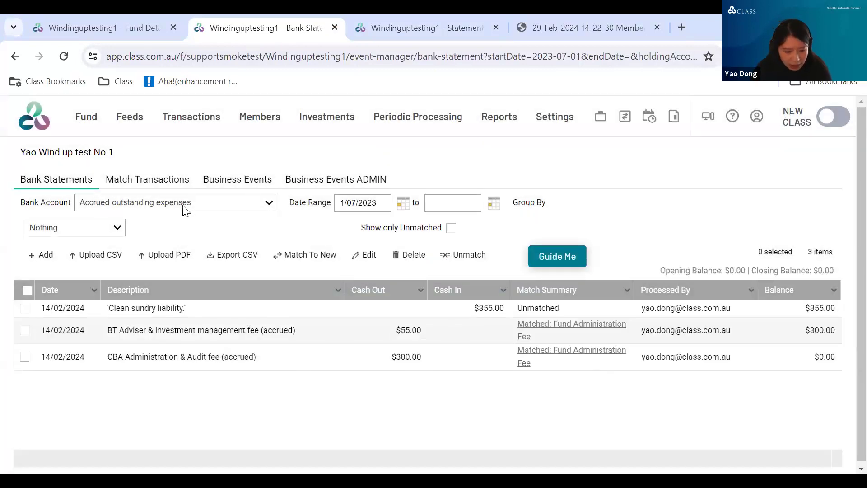
- Start a Commonwealth Bank of Australia statement transaction dated 14/02/2024 with the description "'Reduce payable in final cash balance'"
left_click(169, 230)
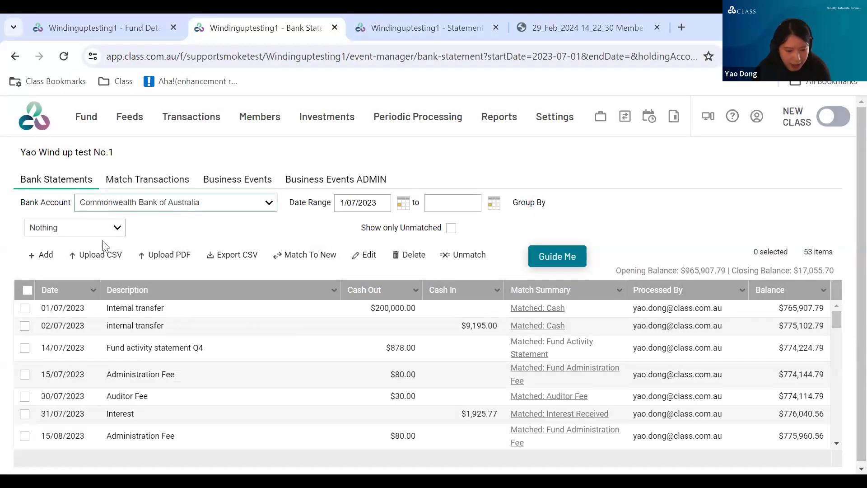
left_click(48, 255)
left_click(255, 192)
type("14022024")
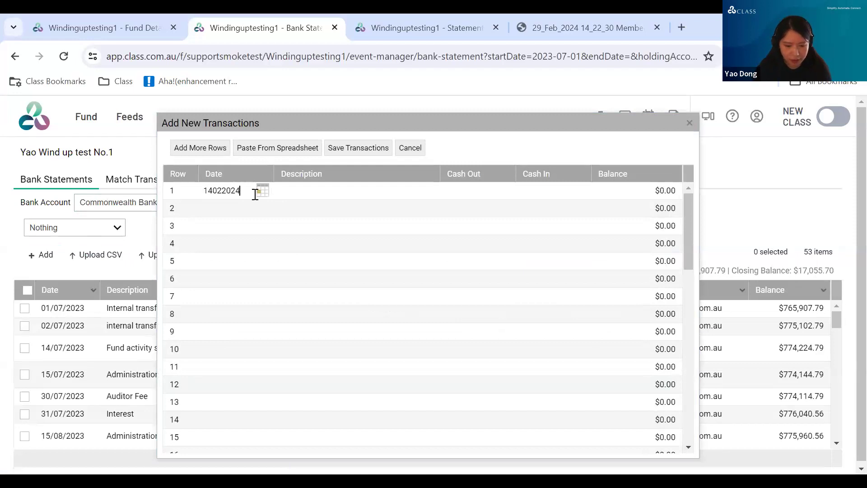
key("alt+Tab")
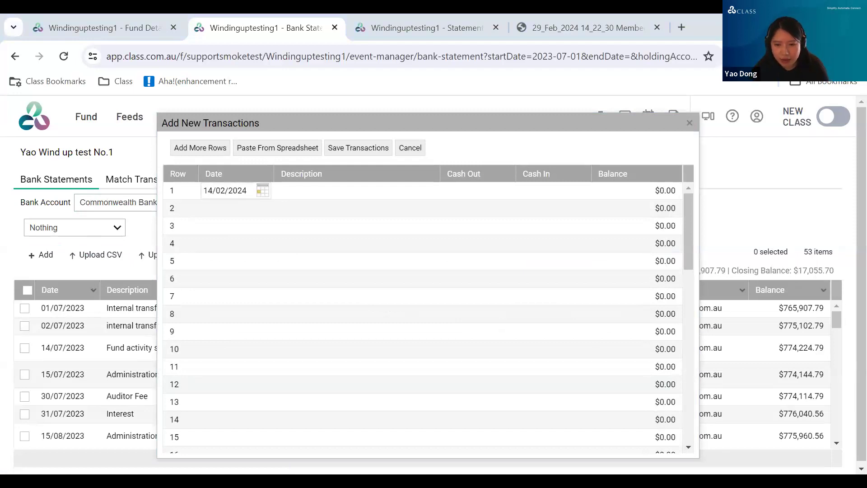
left_click(356, 194)
type("'Reduce payable in final cash balance'")
left_click(345, 213)
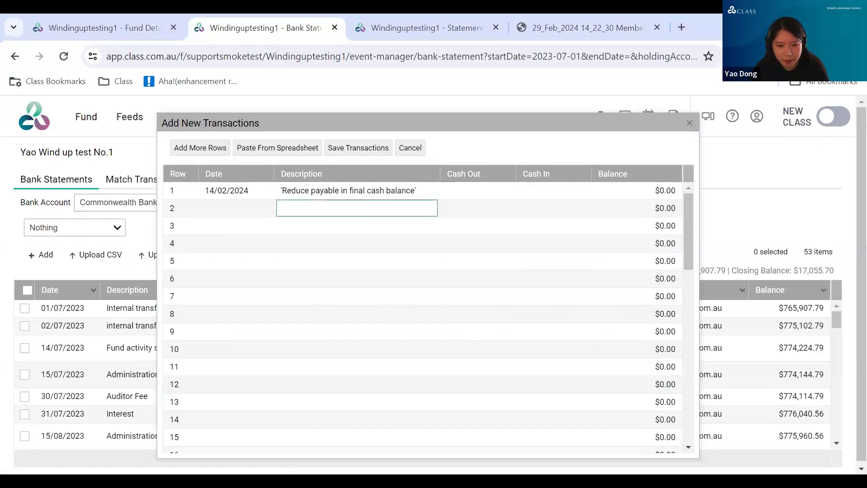
- Enter a Cash Out of $355 for the Commonwealth Bank transaction and save it
left_click(496, 191)
type("355")
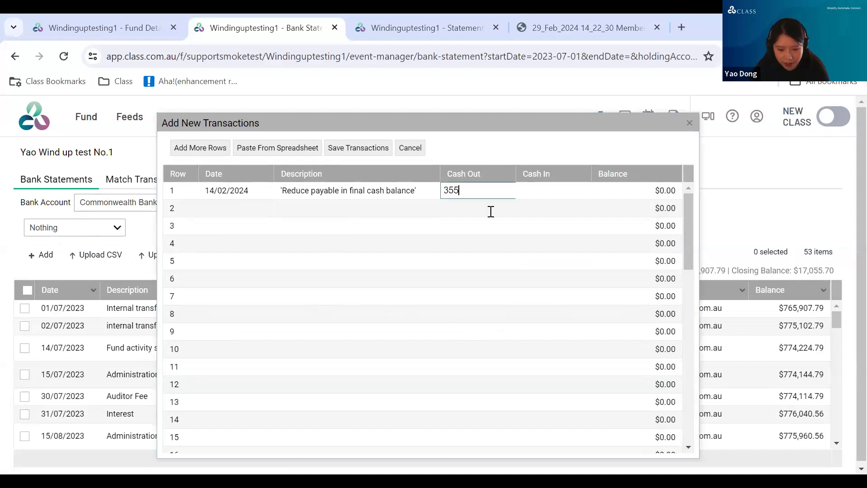
key("Return")
left_click(365, 150)
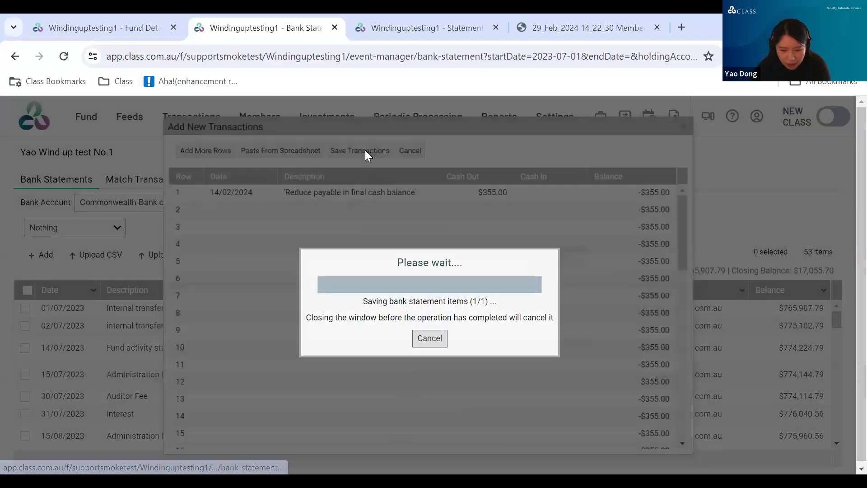
scroll(290, 330, "down", 3)
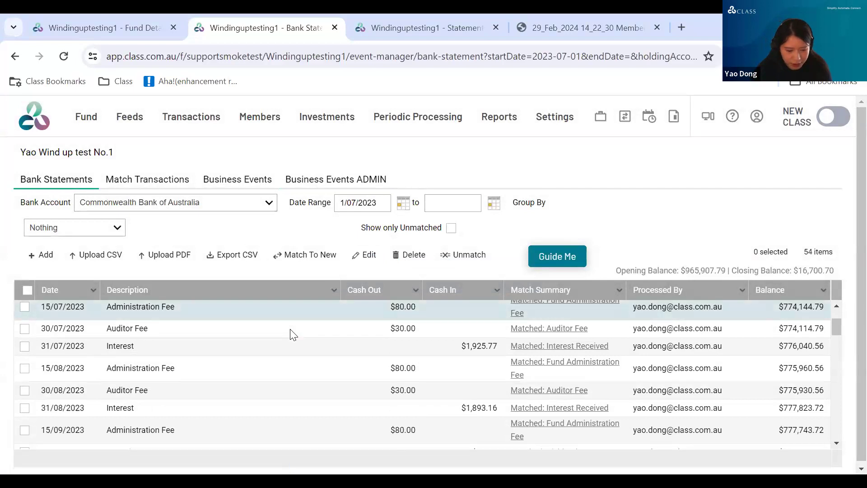
- Match the $355 Accrued outstanding expenses cash-in transaction with the Commonwealth Bank cash-out transaction
left_click(167, 183)
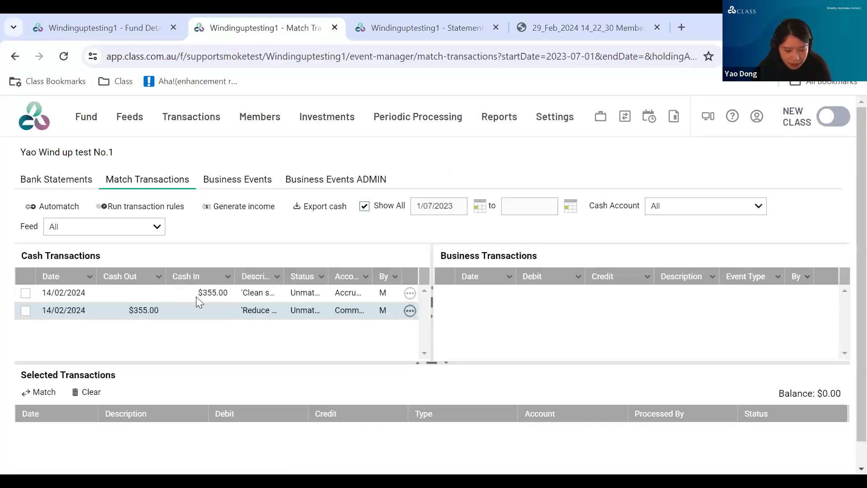
left_click(196, 295)
left_click(182, 309)
left_click(38, 394)
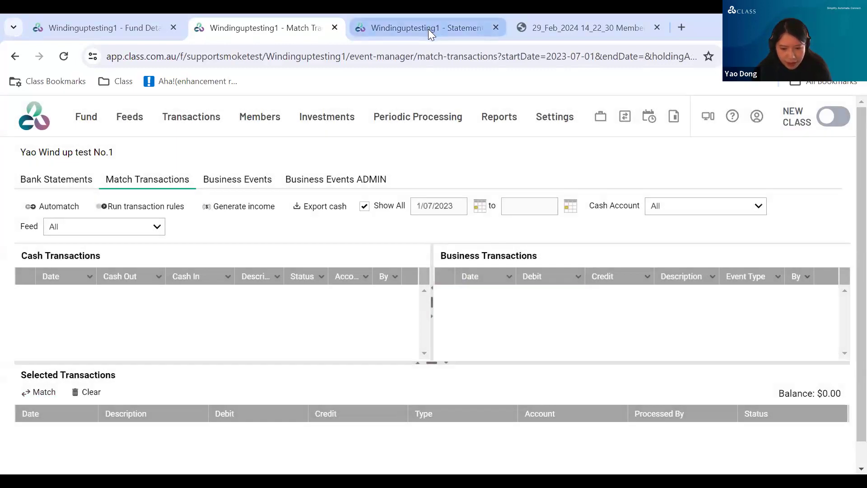
- Refresh the Statement of Financial Position and check that liabilities are cleared and remaining cash agrees with the member entitlements
left_click(428, 29)
left_click(398, 150)
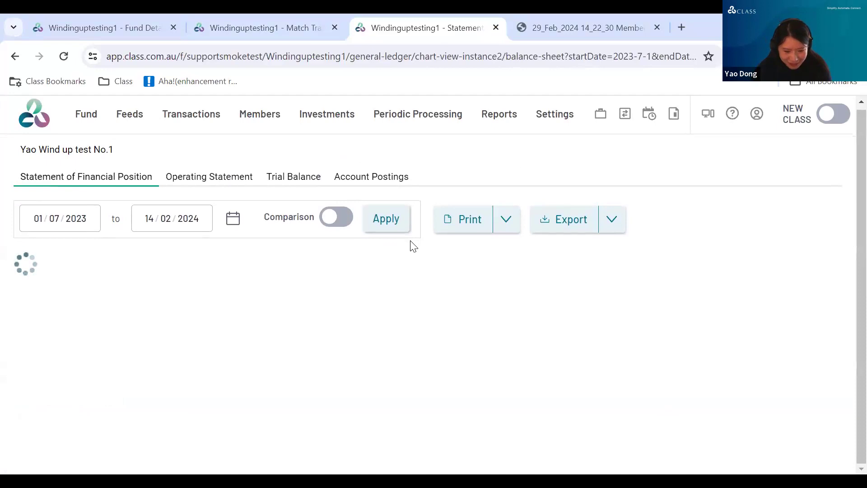
scroll(355, 322, "down", 3)
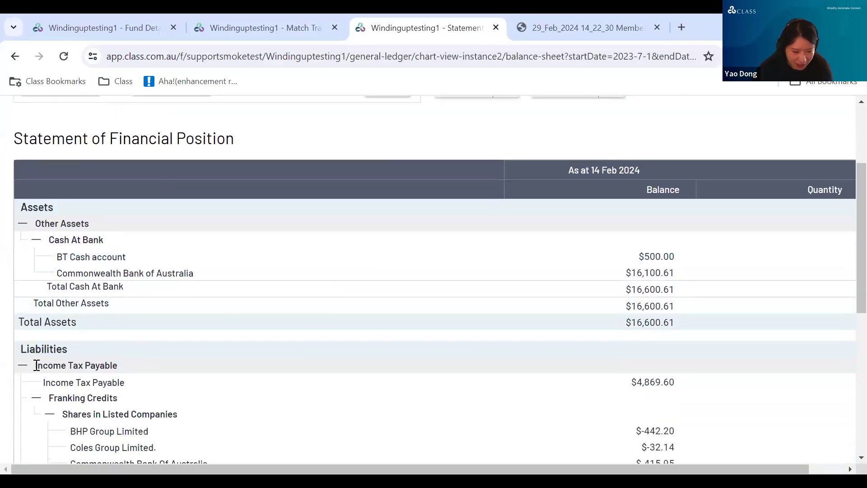
left_click(23, 363)
scroll(248, 321, "down", 2)
scroll(169, 346, "down", 2)
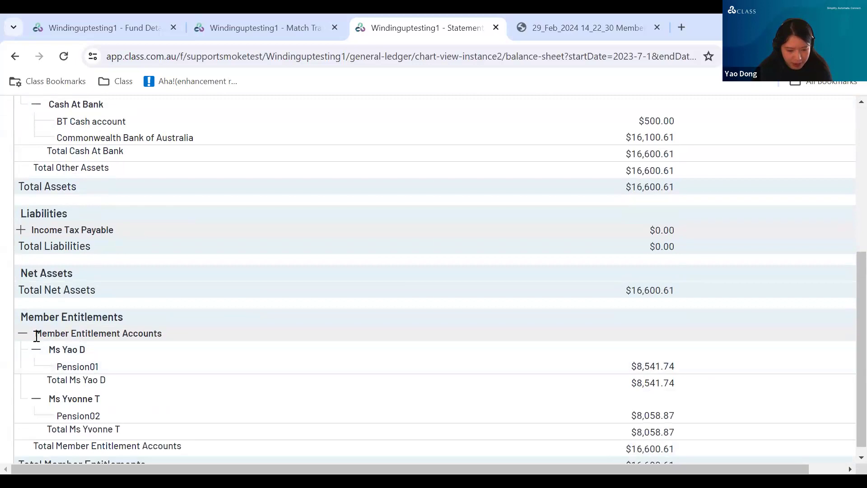
left_click(24, 331)
double_click(666, 334)
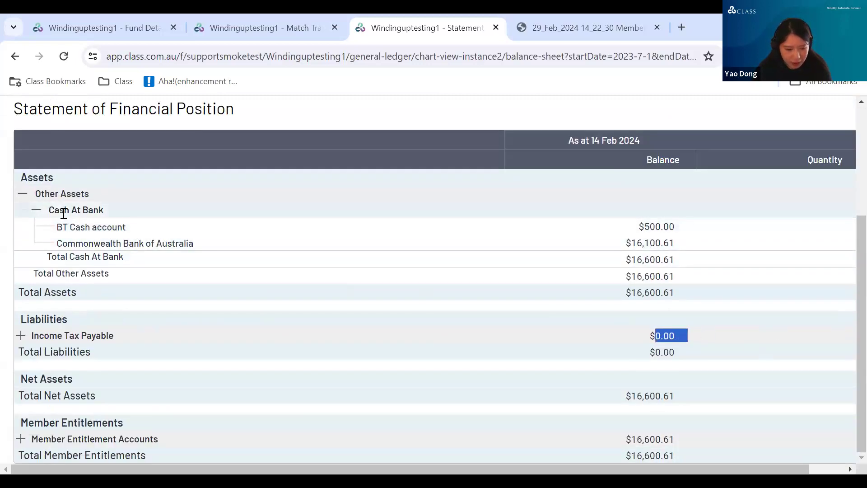
left_click(36, 211)
scroll(411, 277, "up", 3)
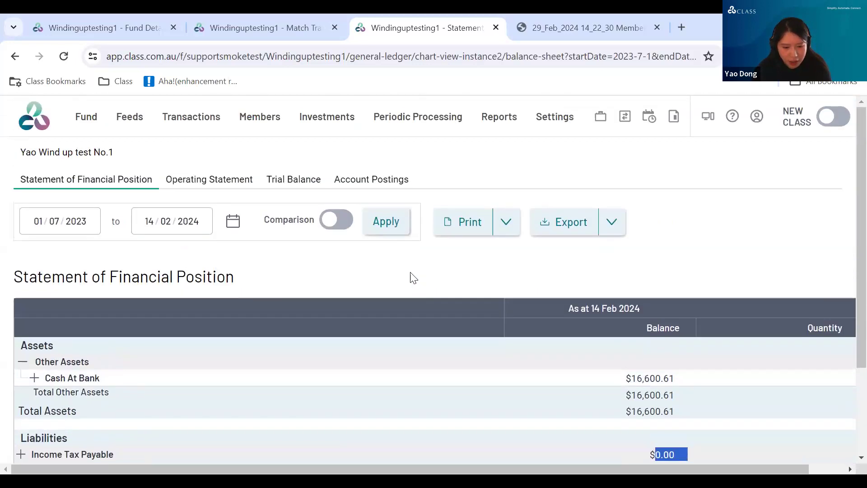
- Display the Commonwealth Bank of Australia statement transactions with the date range ending 14/02/2024
left_click(266, 17)
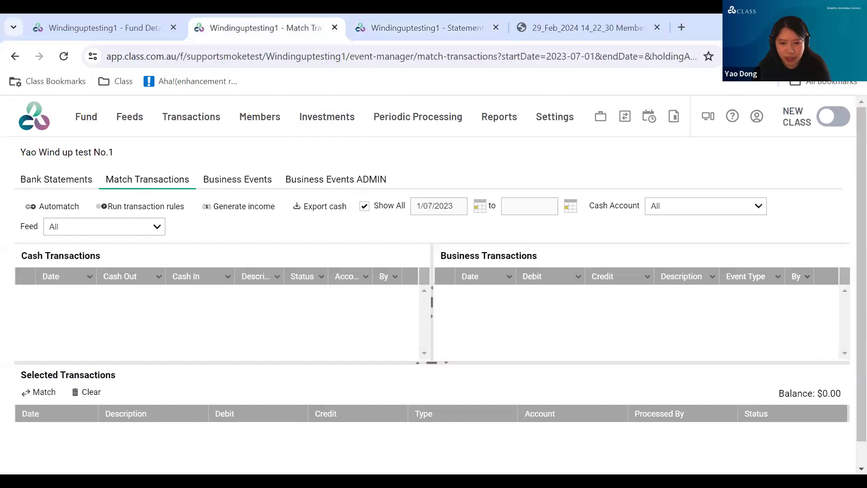
left_click(83, 179)
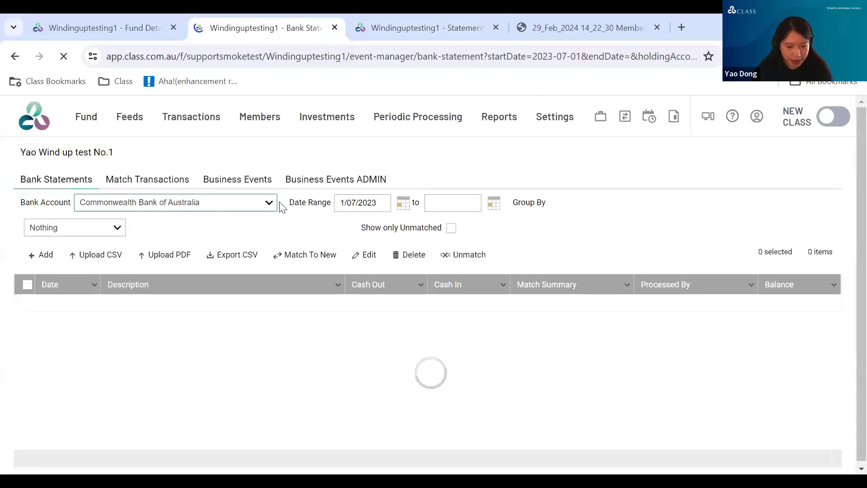
left_click(457, 203)
type("14022024")
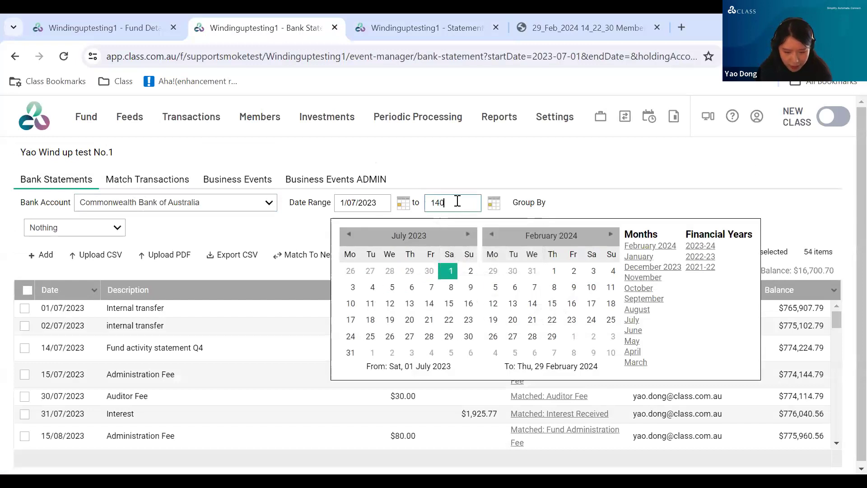
left_click(467, 171)
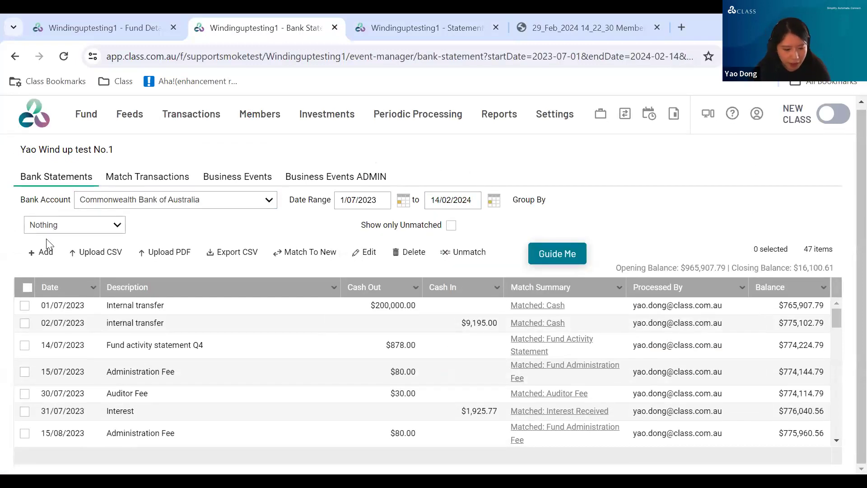
- Add and save a Commonwealth Bank transaction dated 14/02/2024, described 'Final benefit payment', with a Cash Out of $16,100.61
left_click(41, 255)
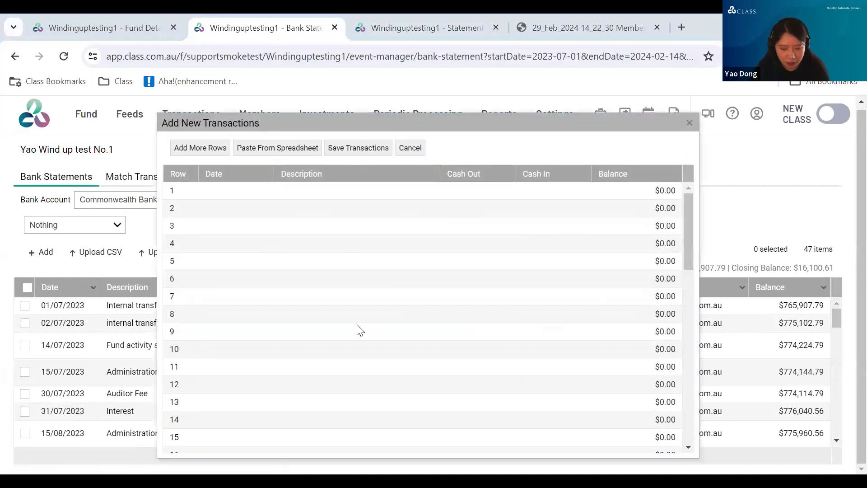
left_click(242, 191)
left_click(316, 191)
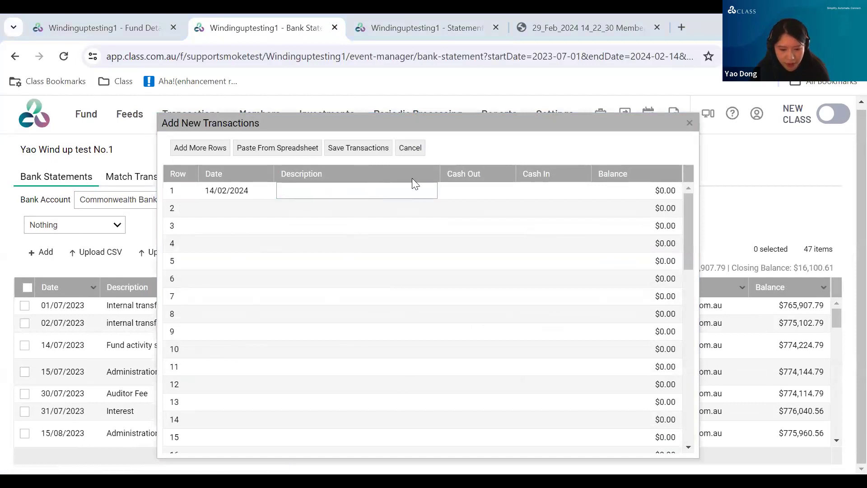
type("Final benefit payment")
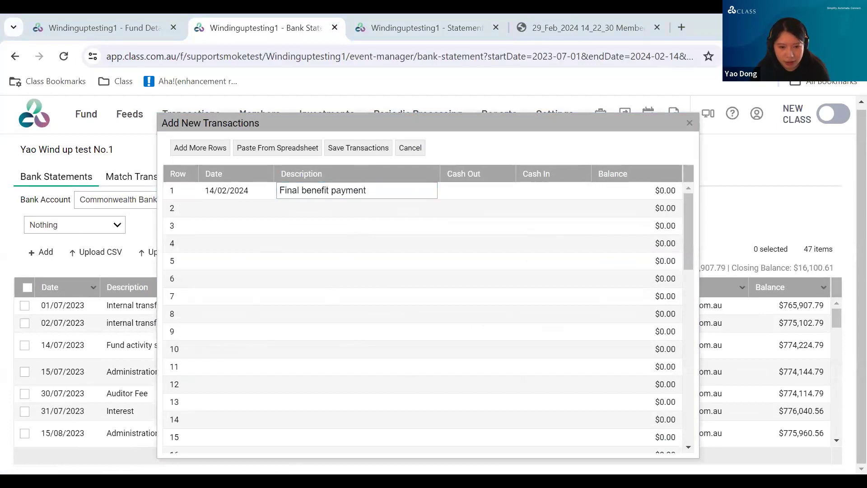
left_click(483, 190)
type("$16,100.61")
left_click(471, 210)
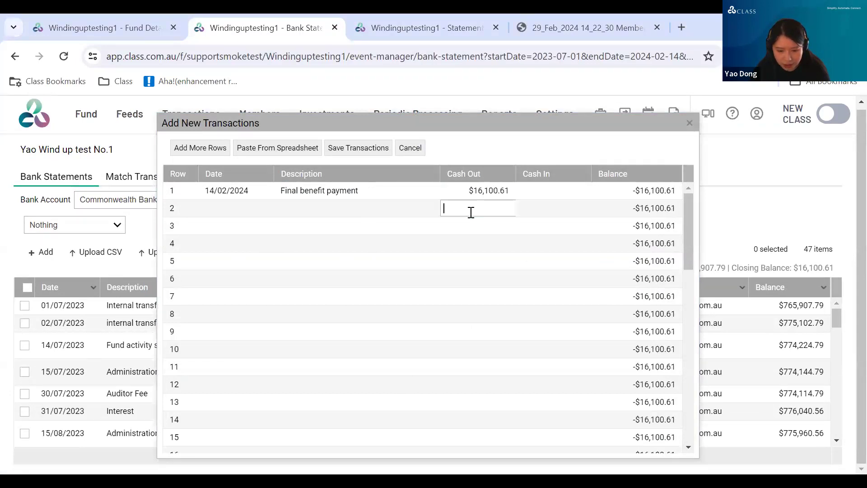
left_click(360, 156)
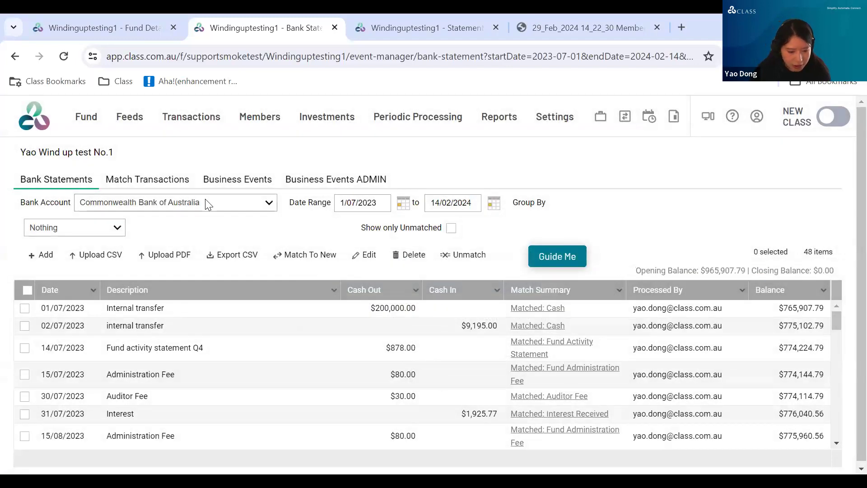
- Add and save a BT Cash account transaction dated 14/02/2024, described 'Final benefit payment', with a Cash Out of $500
left_click(208, 205)
left_click(39, 254)
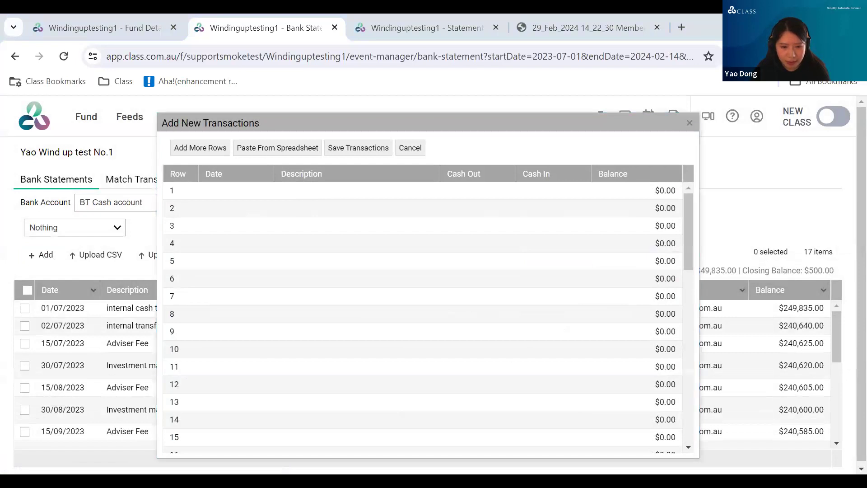
left_click(236, 196)
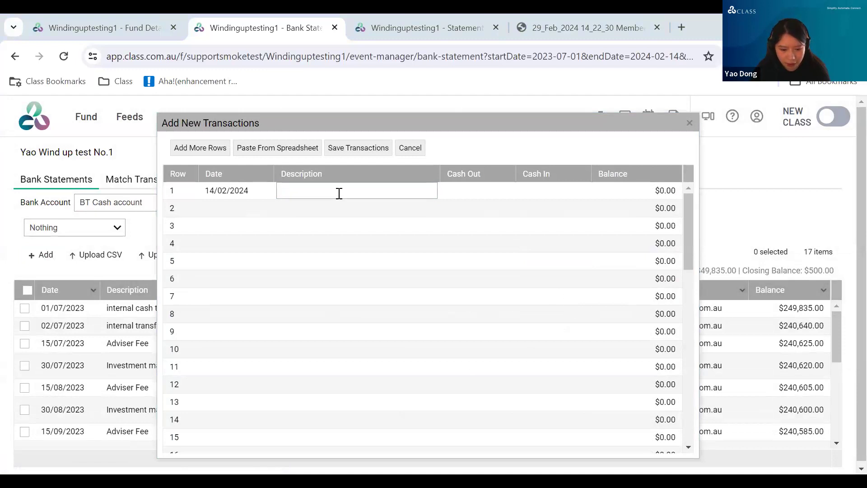
type("Final benefit payment")
left_click(337, 207)
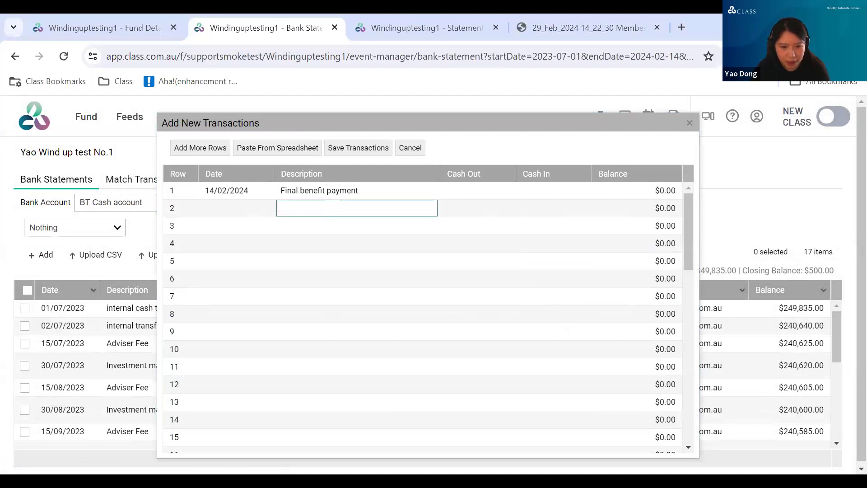
left_click(477, 217)
left_click(358, 147)
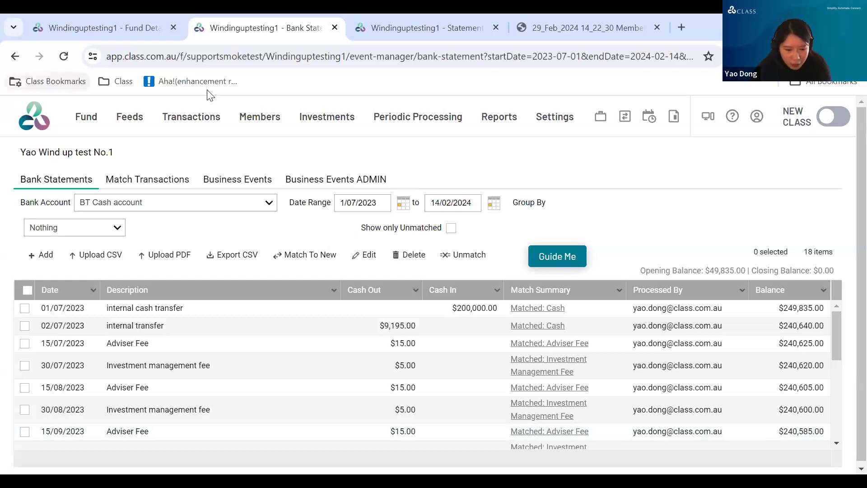
- Roll back the tax finalisation for the 2023-24 financial year
mouse_move(407, 121)
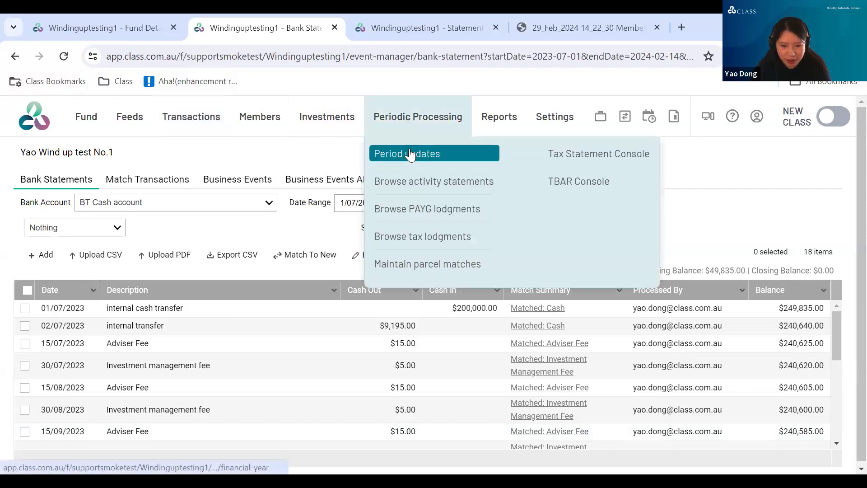
left_click(409, 155)
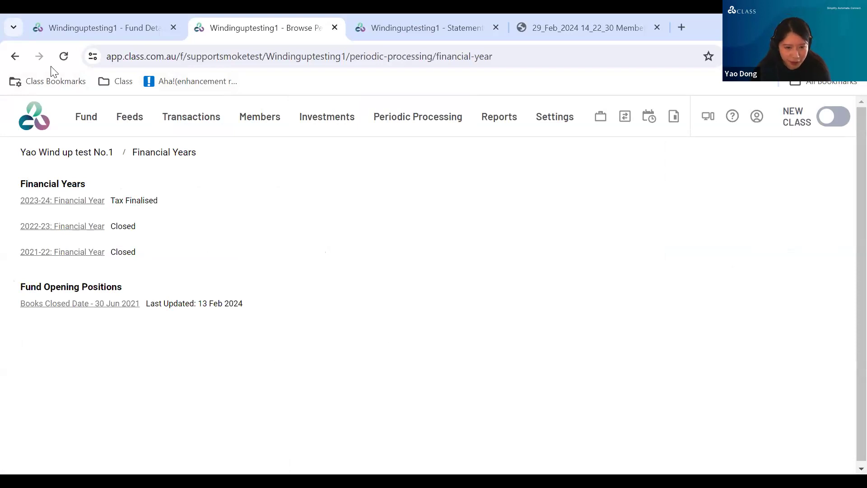
left_click(53, 201)
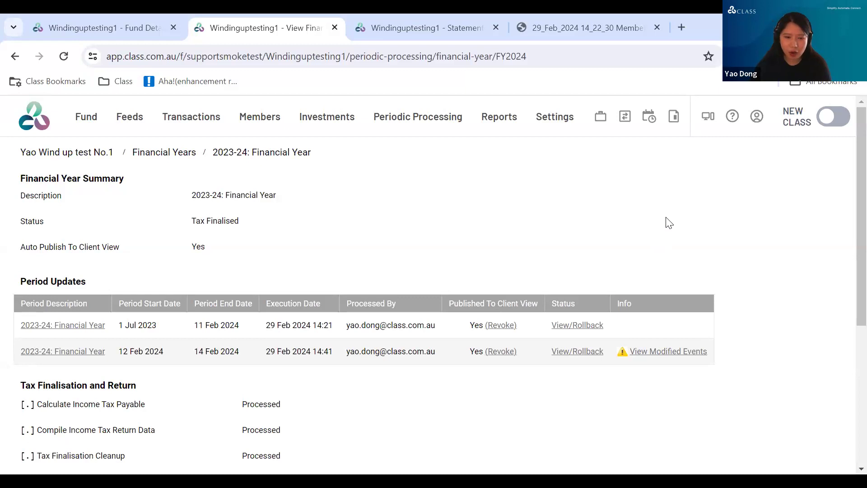
scroll(587, 205, "down", 1)
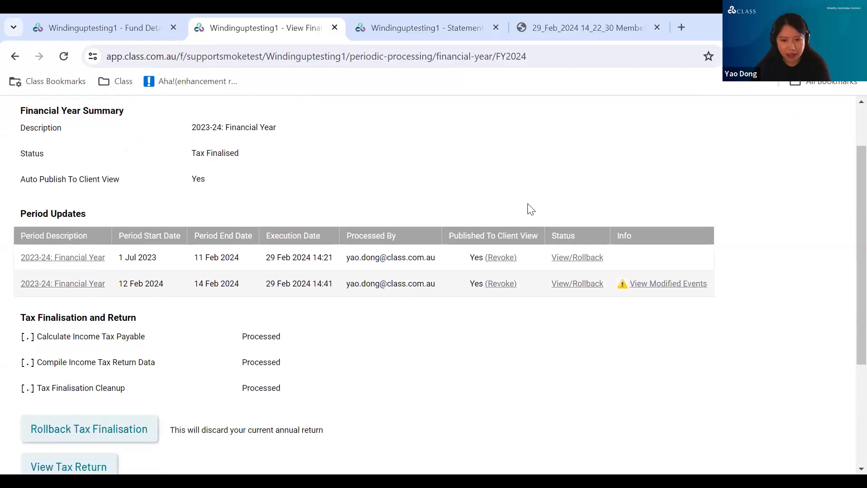
scroll(452, 235, "down", 1)
scroll(271, 284, "down", 1)
left_click(140, 292)
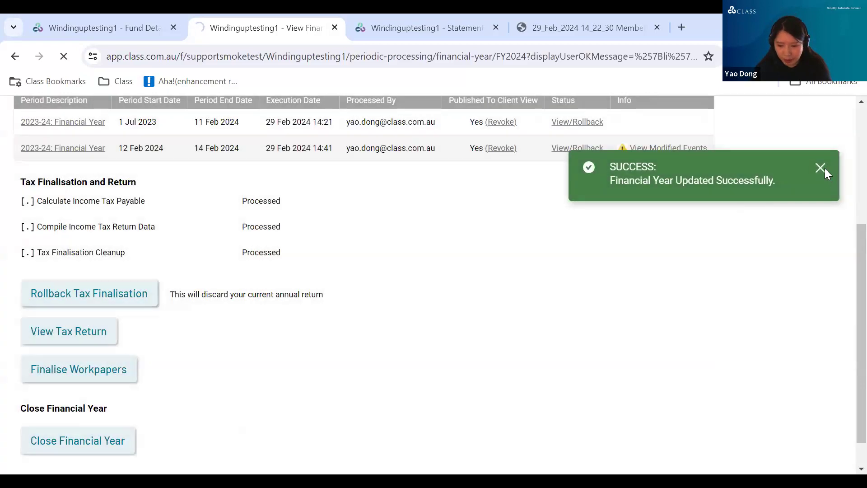
left_click(820, 168)
- Roll back the 2023-24 period update covering 12 Feb 2024 to 14 Feb 2024
scroll(560, 312, "down", 1)
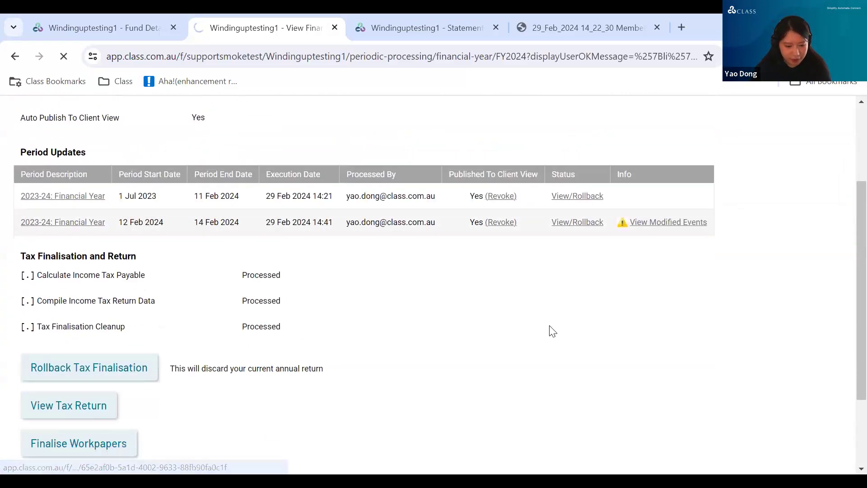
left_click(574, 352)
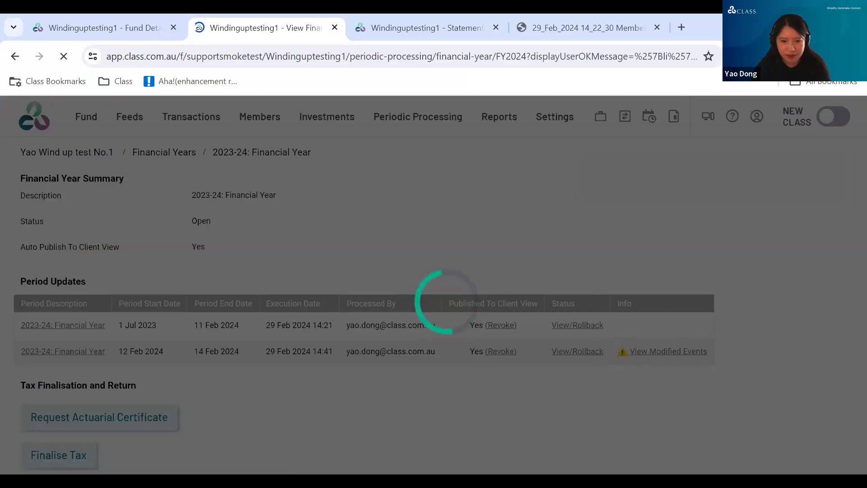
scroll(635, 317, "down", 5)
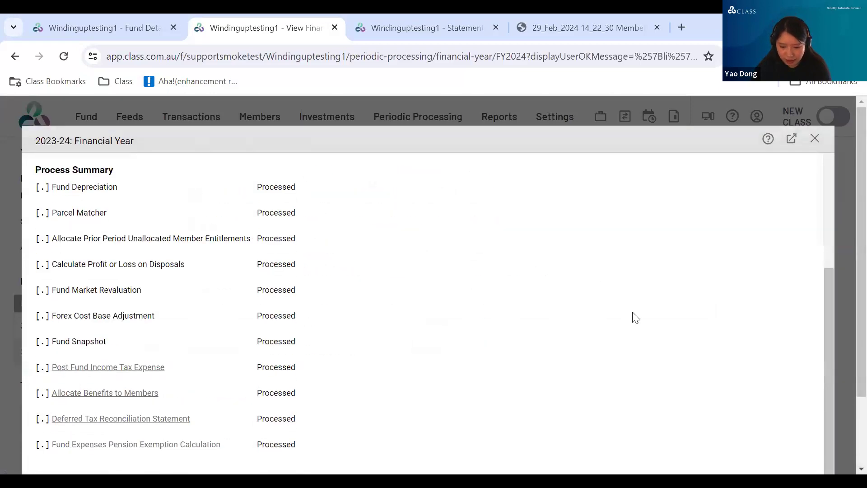
scroll(636, 318, "down", 3)
left_click(803, 426)
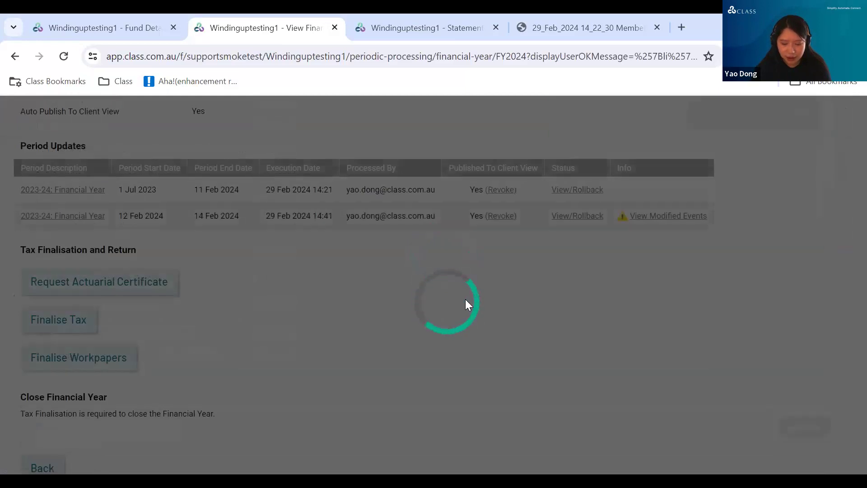
- Rerun the 2023-24 period update with a period end date of 14/02/2024 and close its summary
scroll(536, 321, "down", 5)
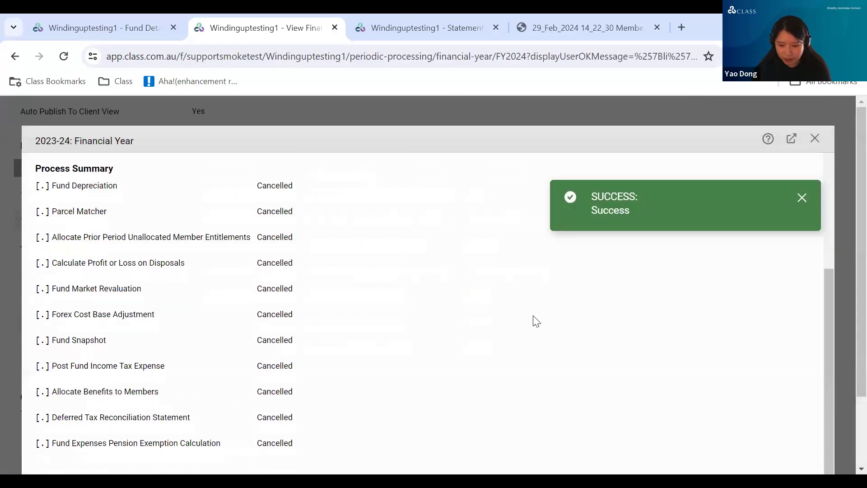
scroll(536, 321, "down", 2)
left_click(811, 426)
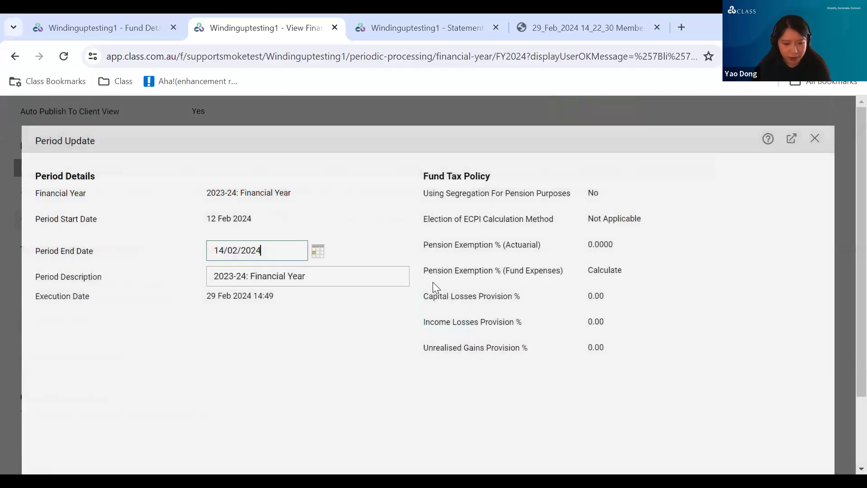
scroll(433, 289, "down", 2)
left_click(795, 424)
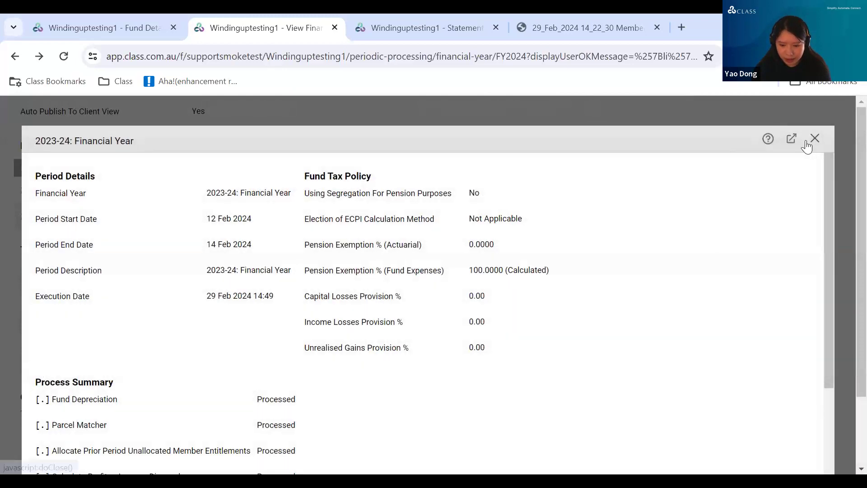
left_click(812, 139)
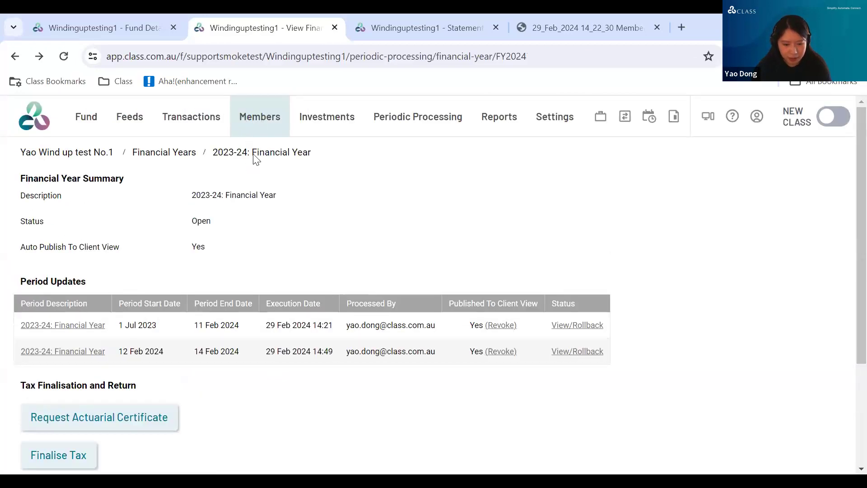
- Review both members' accumulation and pension account balances in the member list
left_click(256, 173)
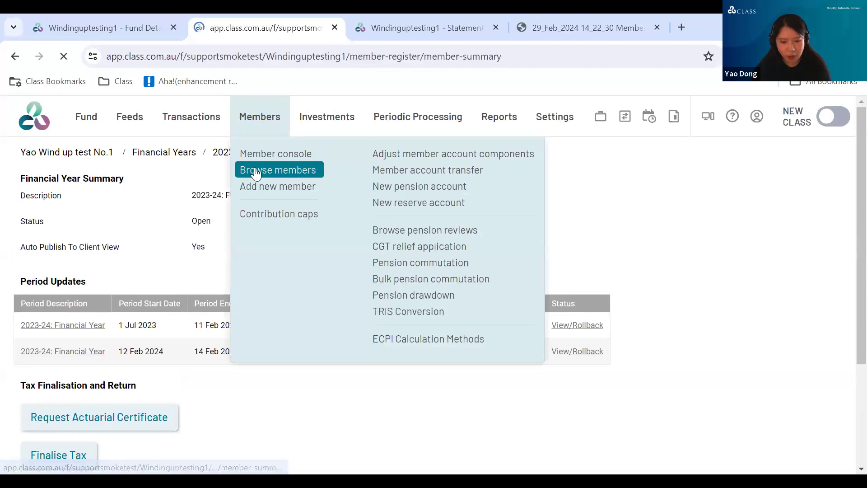
scroll(319, 300, "down", 3)
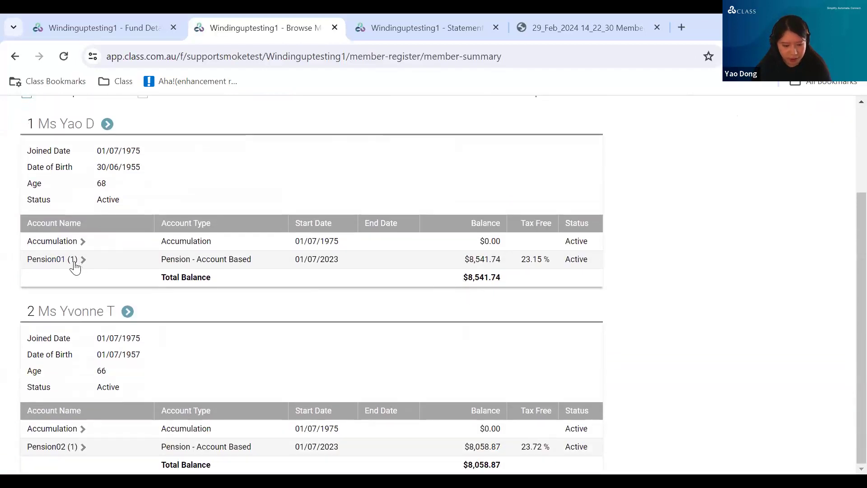
scroll(438, 303, "up", 3)
- Start a pension commutation for the first member's Pension01 (1) account with a transfer date of 14/02/2024
mouse_move(277, 131)
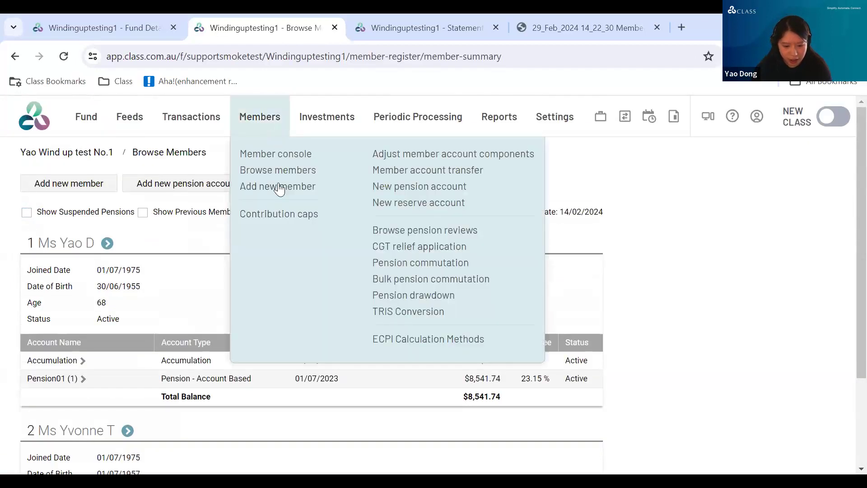
left_click(398, 261)
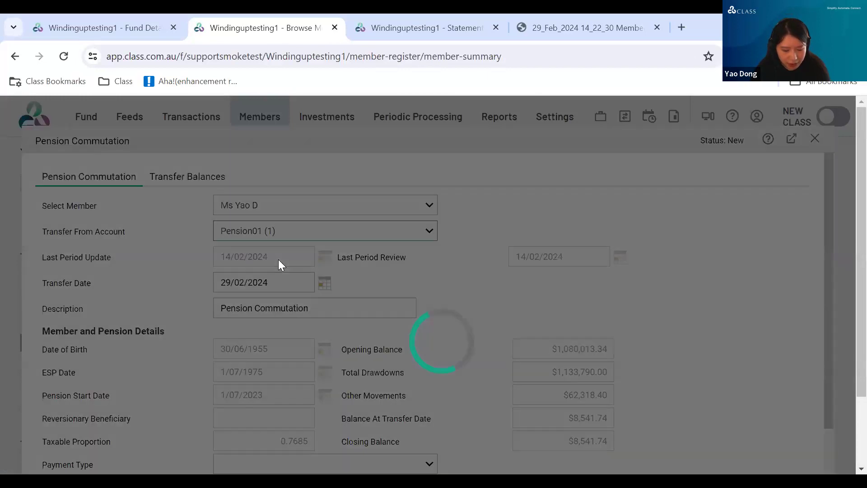
triple_click(279, 259)
key("ctrl+c")
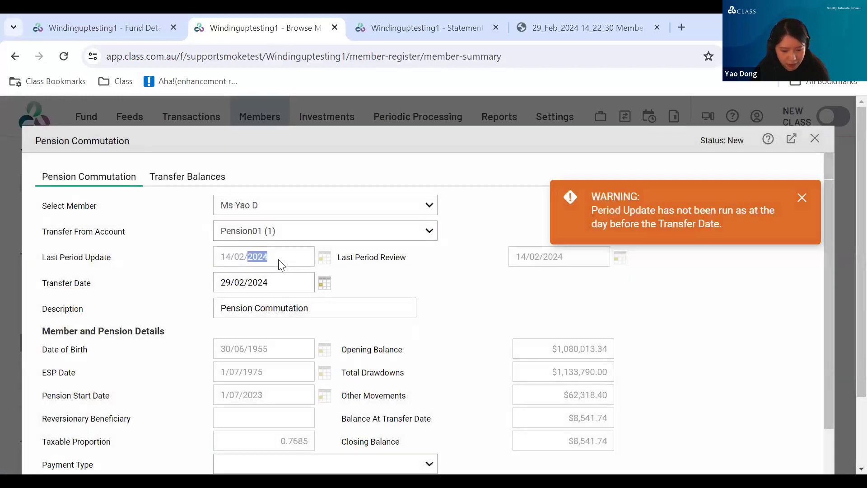
left_click(285, 276)
key("ctrl+v")
left_click(397, 271)
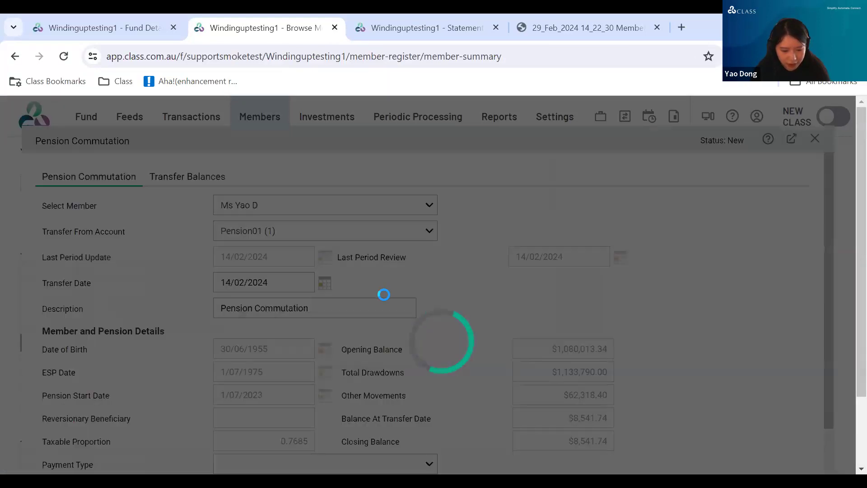
- Set the commutation to Payment To Accumulation with reason Member Voluntary and a Full payment amount
scroll(386, 294, "down", 2)
scroll(385, 295, "down", 1)
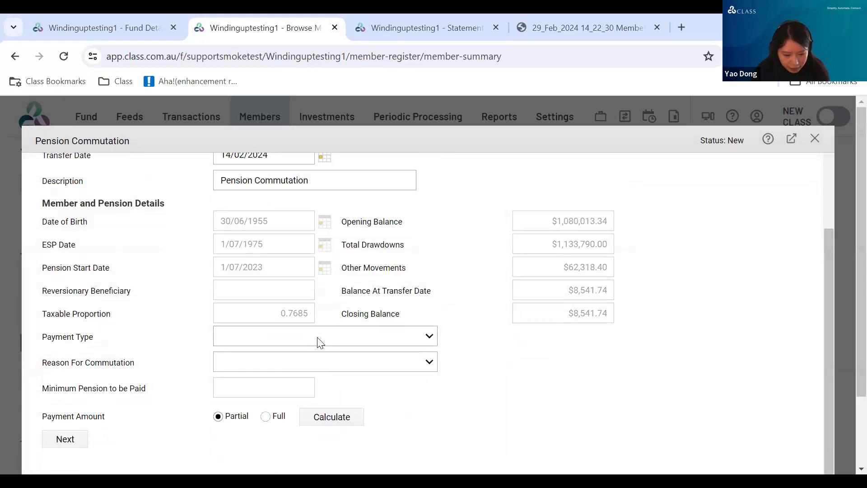
left_click(340, 273)
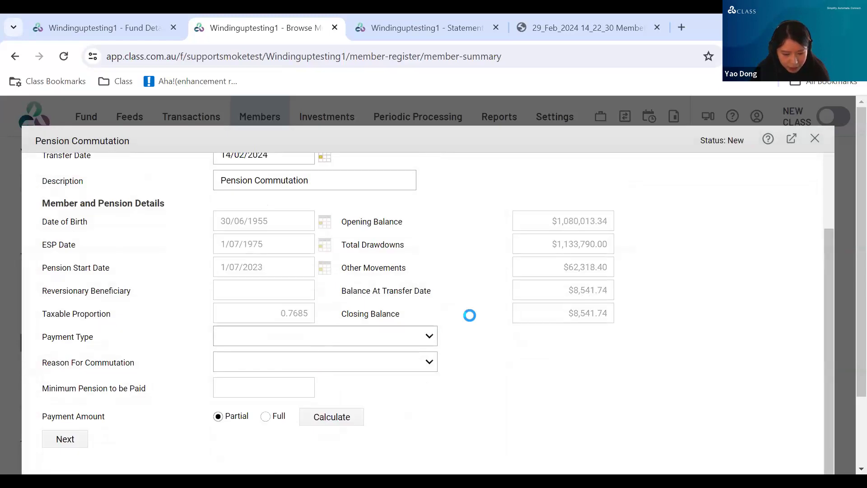
scroll(471, 320, "down", 1)
key("Tab")
left_click(327, 318)
left_click(274, 348)
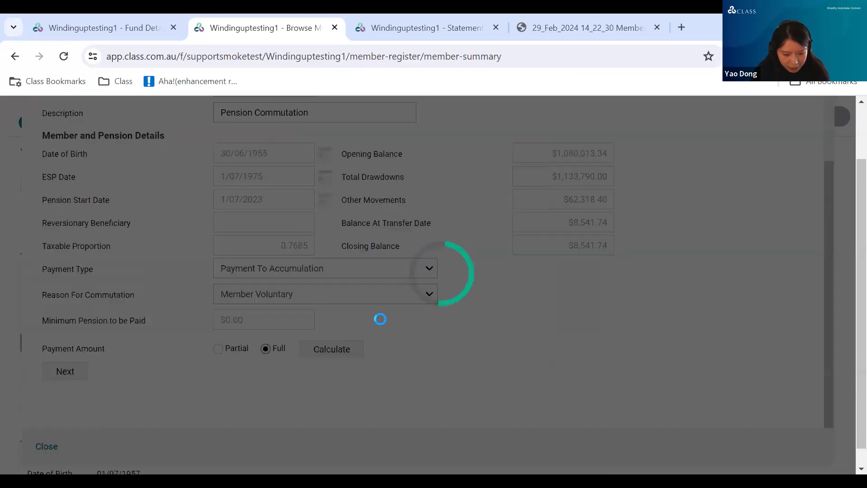
- Submit the first member's full pension commutation after checking its transfer balances, and close the event
scroll(381, 319, "up", 1)
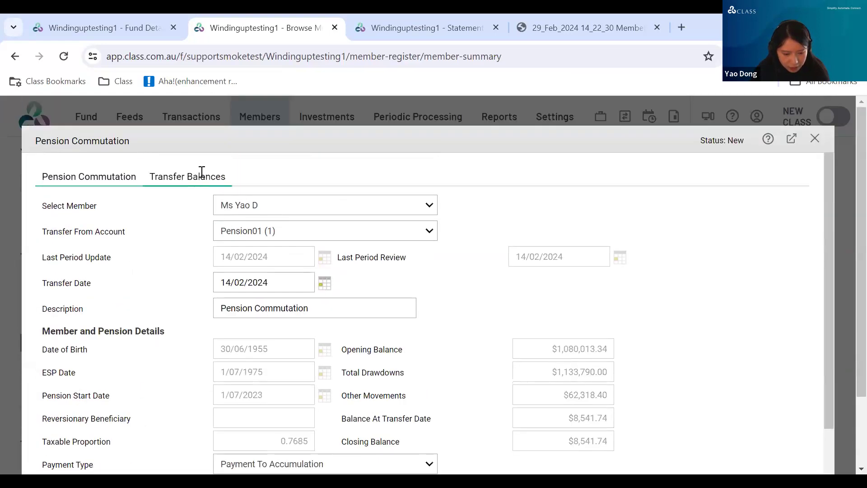
left_click(201, 175)
scroll(639, 343, "down", 5)
left_click(802, 426)
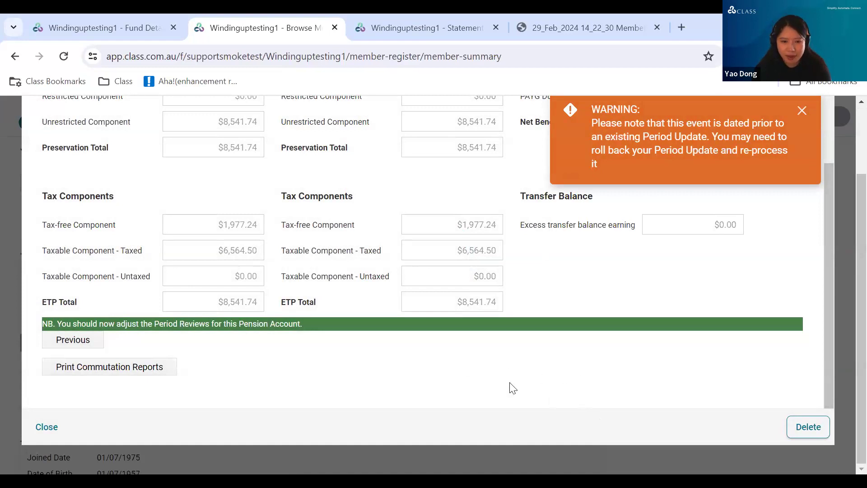
scroll(466, 333, "up", 8)
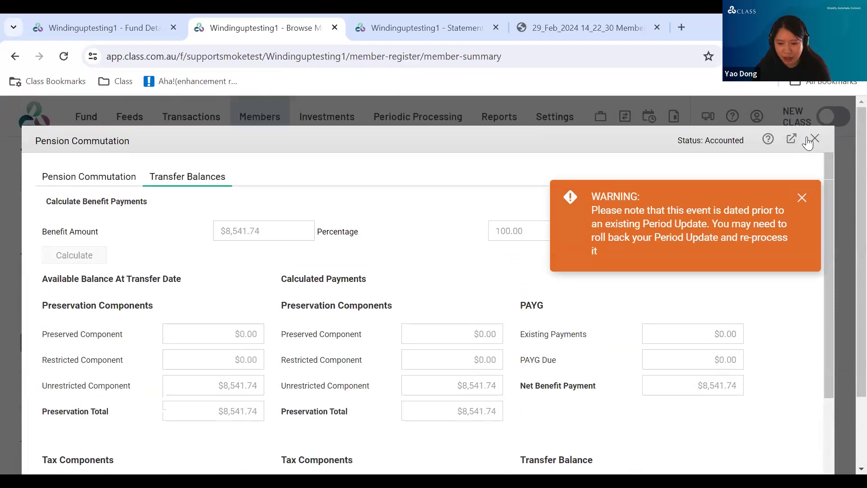
left_click(814, 139)
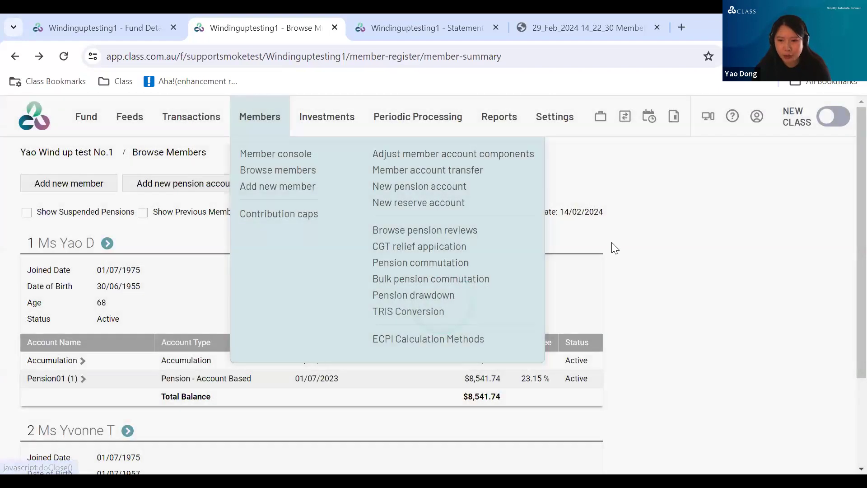
left_click(639, 233)
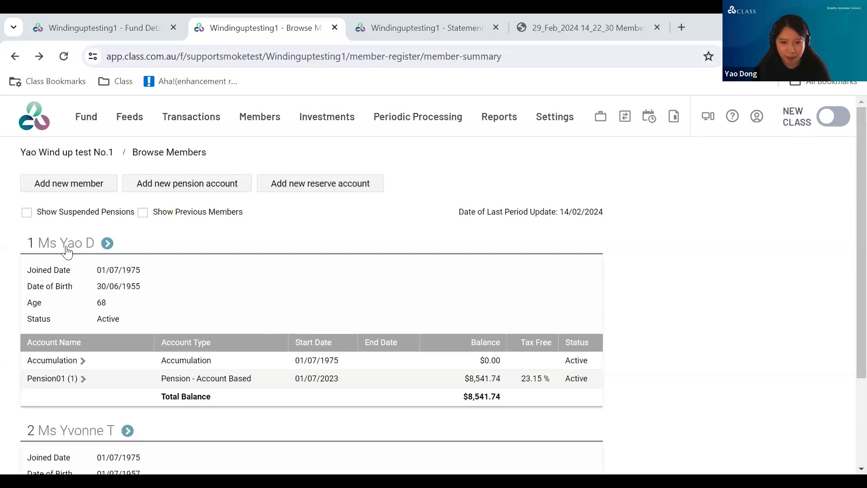
- Start a pension commutation for the second member's Pension02 (1) account with a transfer date of 14/02/2024
left_click(194, 128)
mouse_move(345, 296)
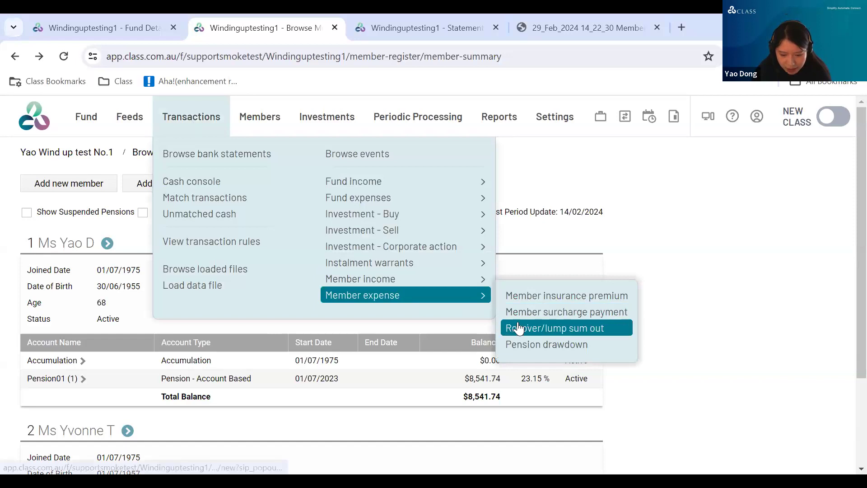
left_click(278, 127)
left_click(434, 263)
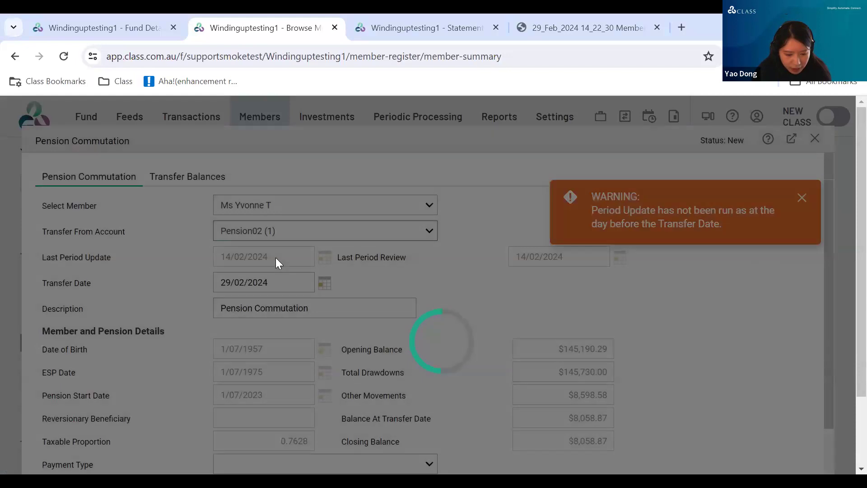
type("14/02/")
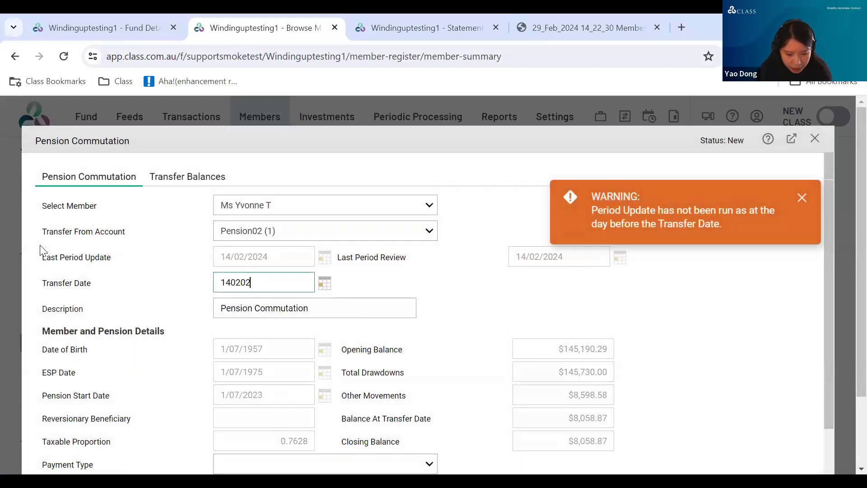
type("2024")
left_click(373, 302)
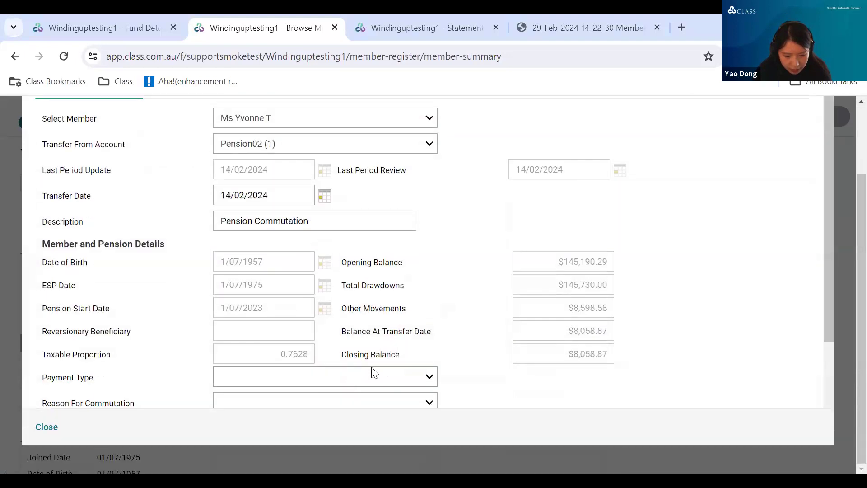
- Set the second member's commutation to a Full Payment To Accumulation with reason Member Voluntary, and submit it
scroll(375, 368, "down", 3)
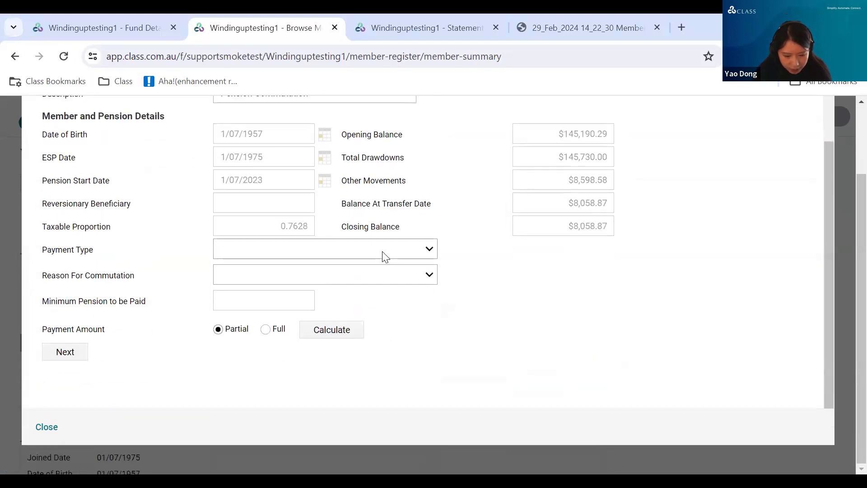
left_click(329, 290)
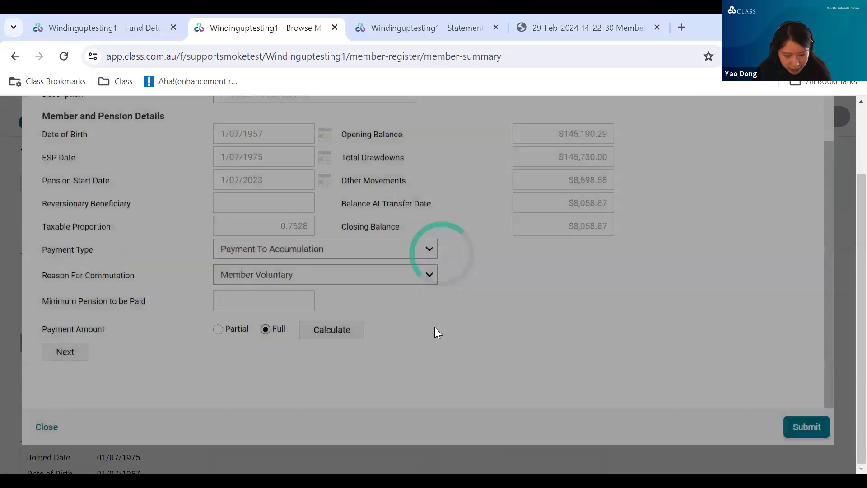
scroll(294, 235, "up", 3)
scroll(295, 234, "up", 3)
left_click(200, 172)
scroll(482, 269, "down", 5)
left_click(807, 427)
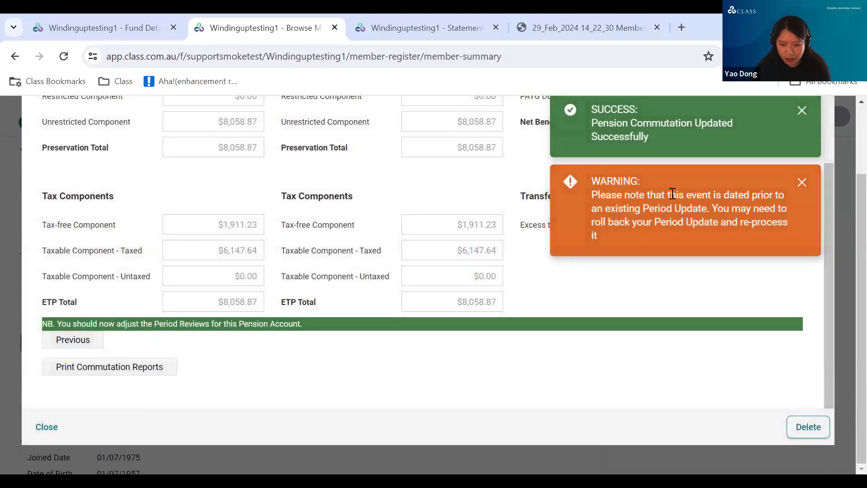
scroll(723, 189, "up", 5)
left_click(818, 138)
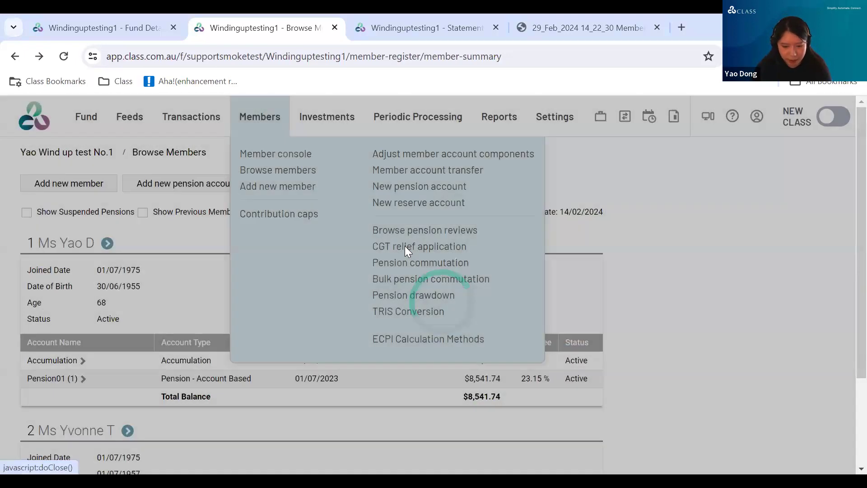
- Create a rollover/lump sum out for the first member with payment date 14/02/2024 and description "final"
mouse_move(207, 125)
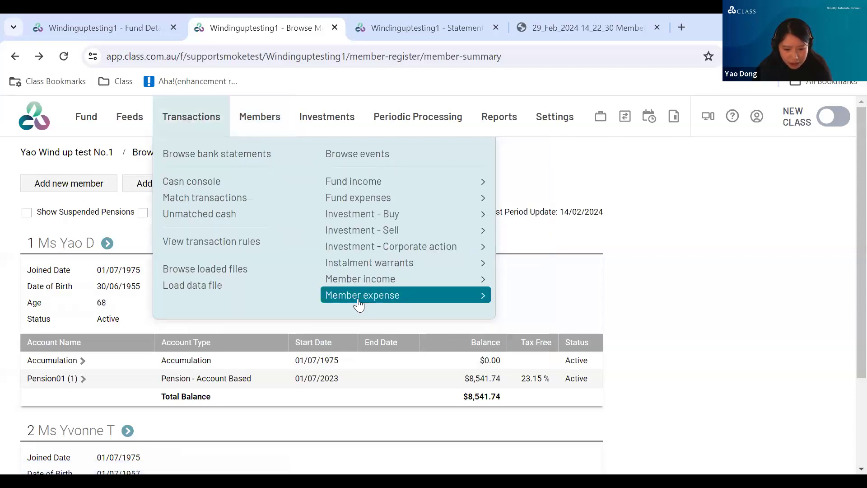
mouse_move(359, 305)
left_click(565, 327)
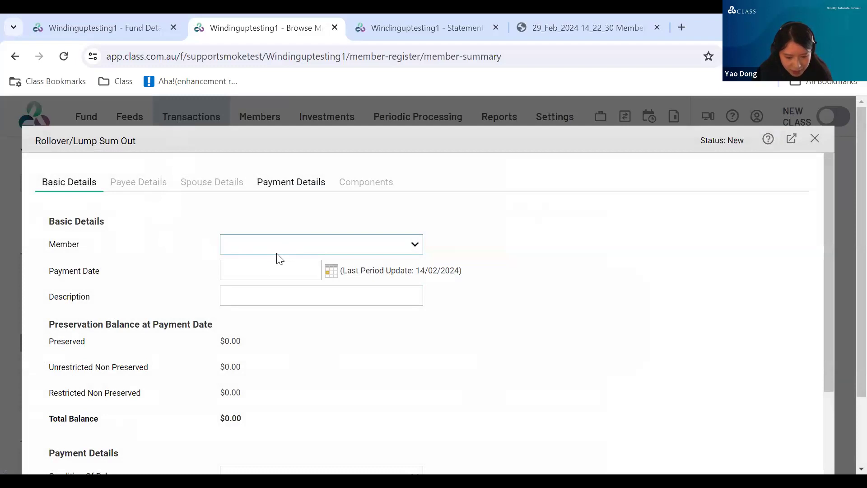
left_click(270, 269)
type("14/0")
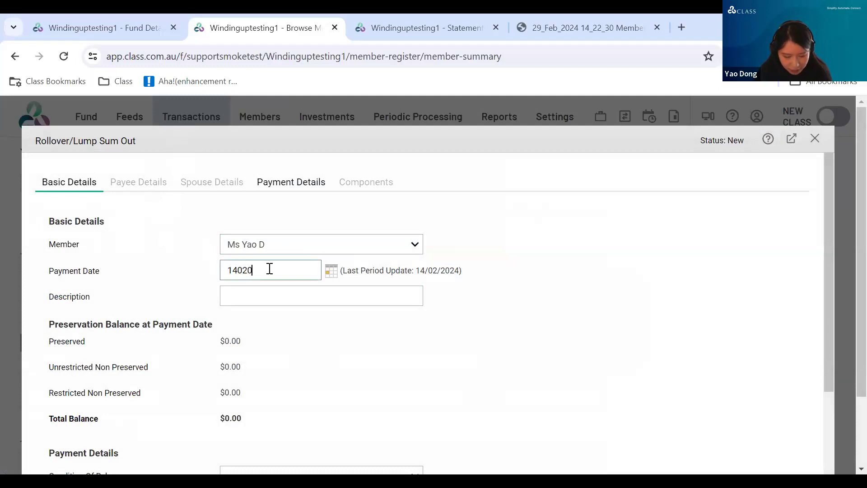
type("2/2024")
left_click(276, 296)
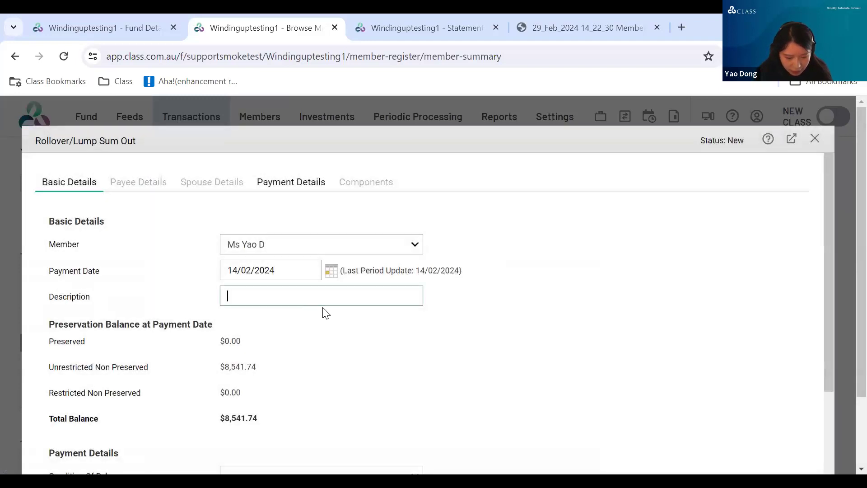
type("final")
- Choose the condition of release for the first member's payment and set the payment amount to Full
scroll(380, 374, "down", 5)
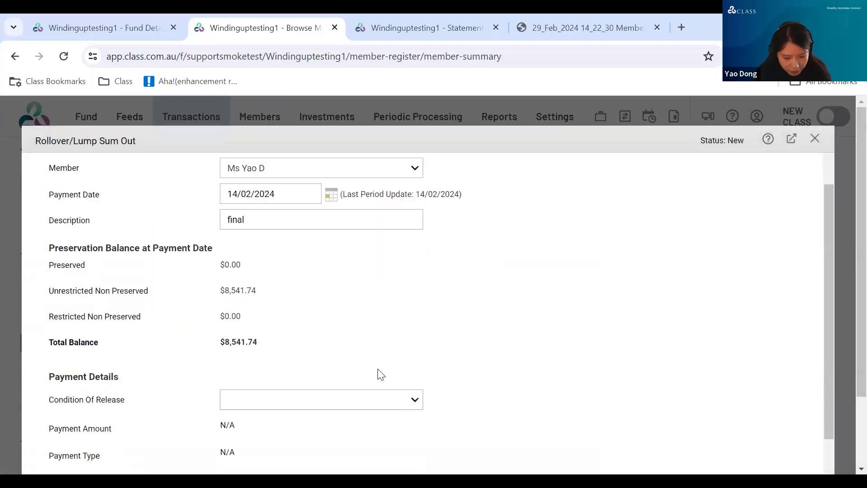
left_click(307, 272)
left_click(265, 403)
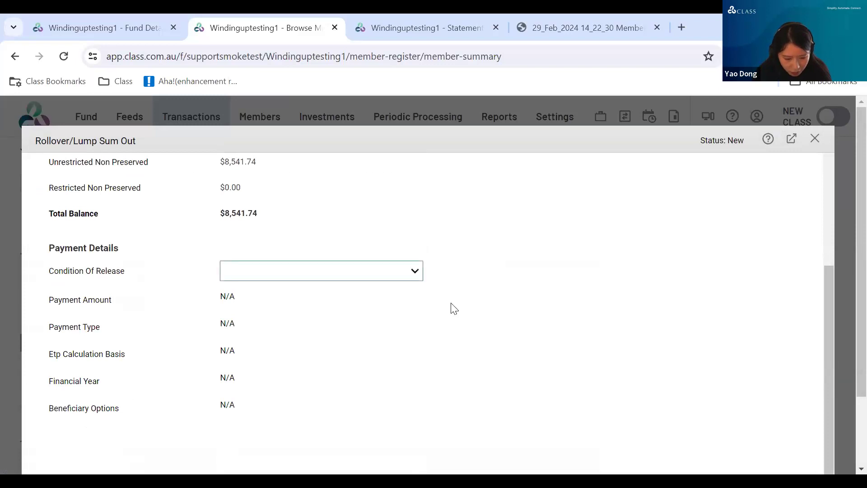
left_click(243, 305)
- Fill the required payee details of the first member's payment with the placeholder value 1
scroll(339, 310, "up", 5)
left_click(162, 185)
left_click(267, 244)
type("1")
left_click(318, 319)
type("1")
scroll(280, 315, "down", 3)
left_click(333, 262)
type("1")
scroll(336, 253, "up", 3)
- Calculate the first member's payment details, submit the payment despite the period update warning, and close the event
left_click(311, 183)
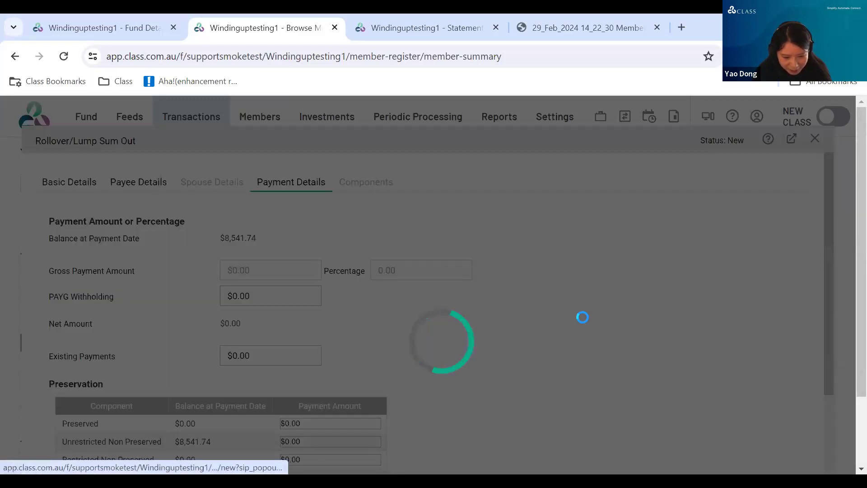
scroll(660, 348, "down", 5)
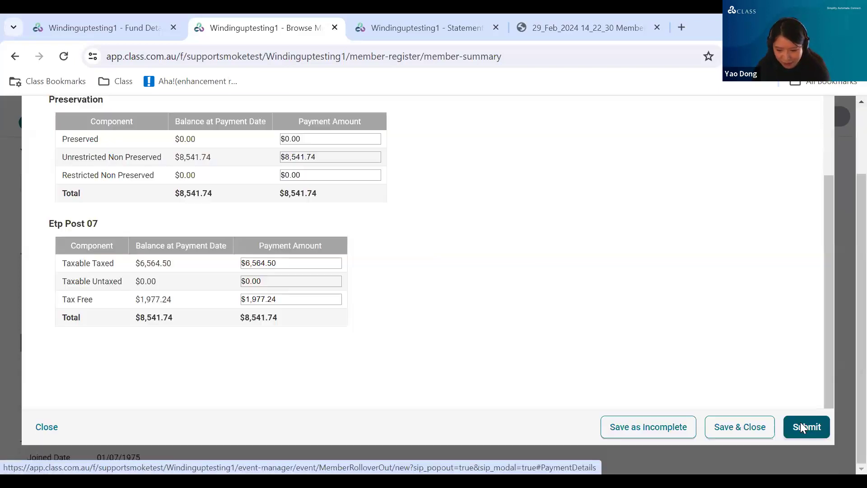
left_click(805, 425)
left_click(453, 289)
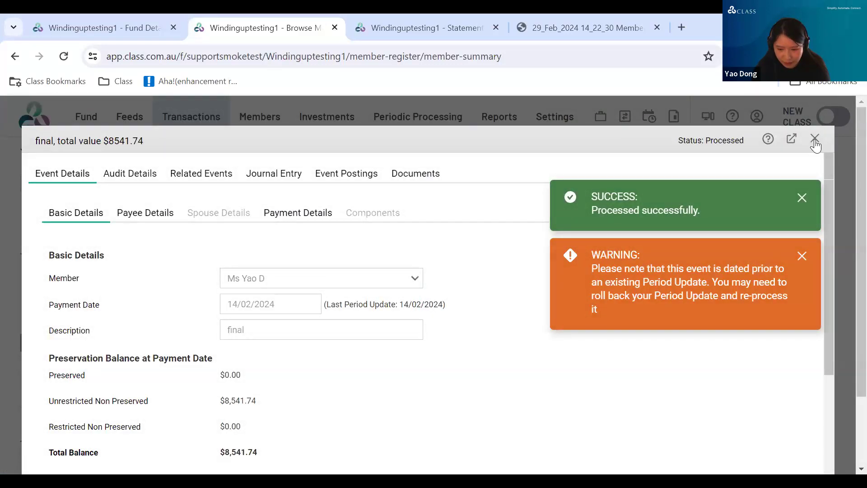
left_click(817, 142)
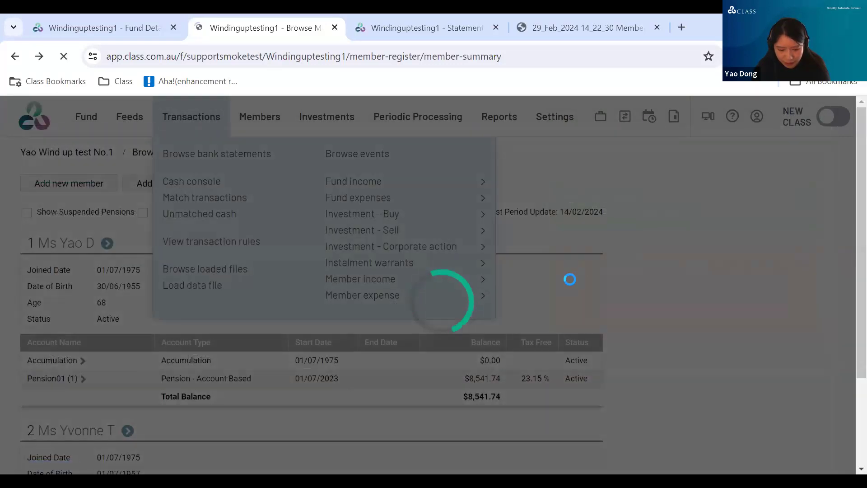
scroll(568, 280, "down", 3)
scroll(535, 283, "up", 5)
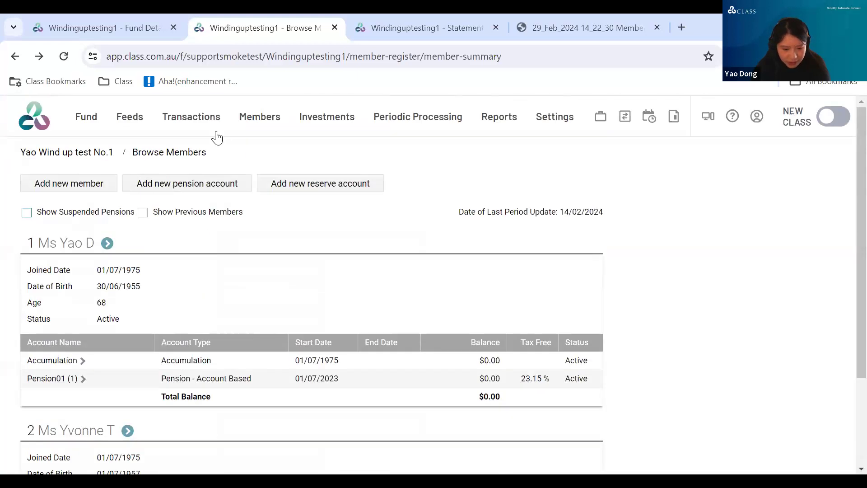
- Create a rollover/lump sum out for the second member with payment date 14/02/2024 and description "final"
mouse_move(210, 121)
mouse_move(361, 296)
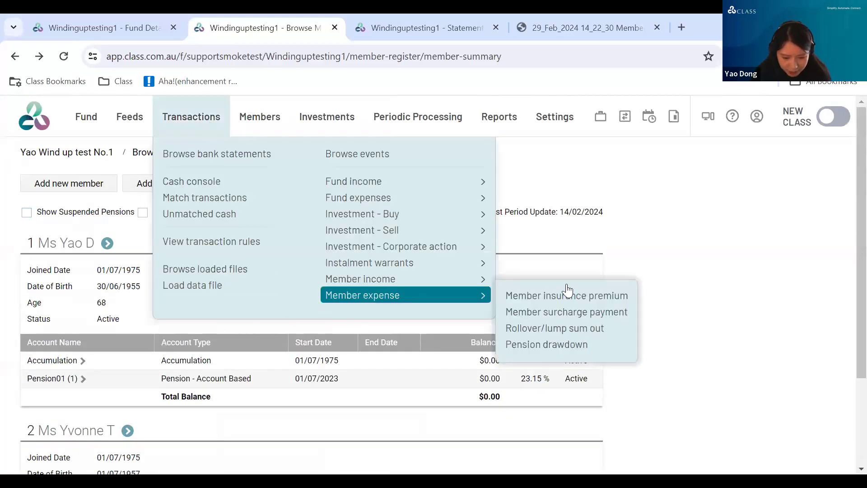
left_click(555, 328)
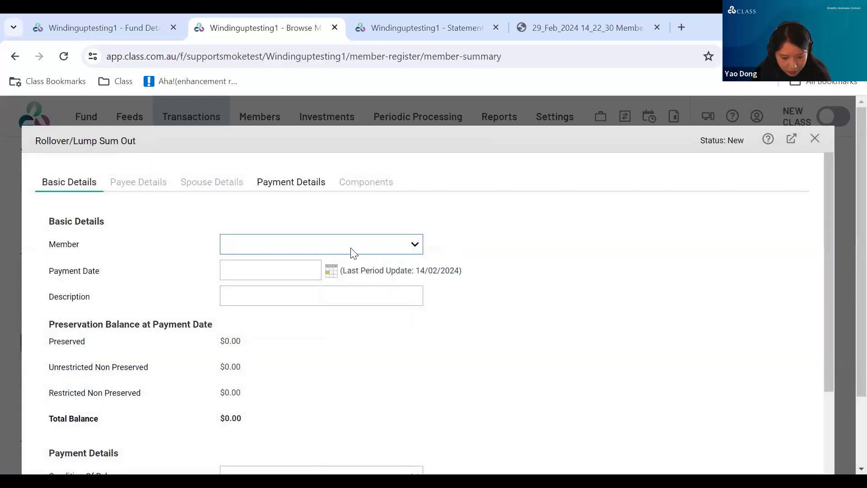
left_click(263, 267)
type("14022024")
left_click(271, 295)
type("fina")
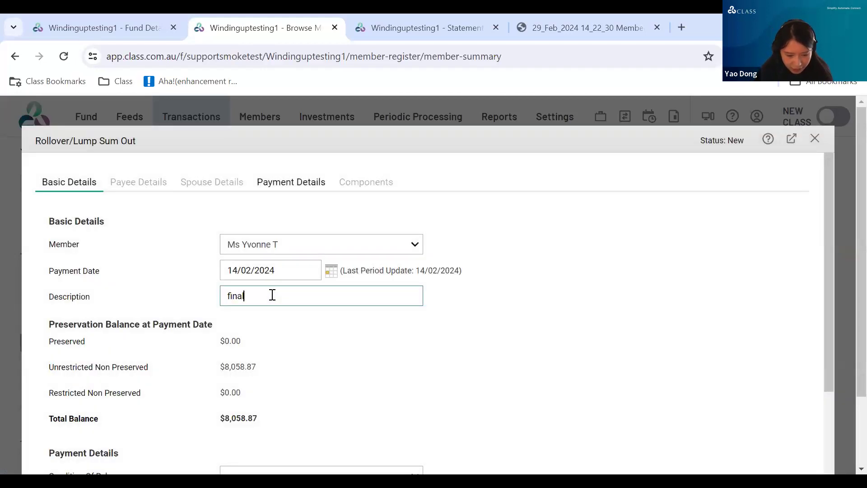
- Set the second member's condition of release to Rollover with a Full payment amount
scroll(366, 418, "down", 4)
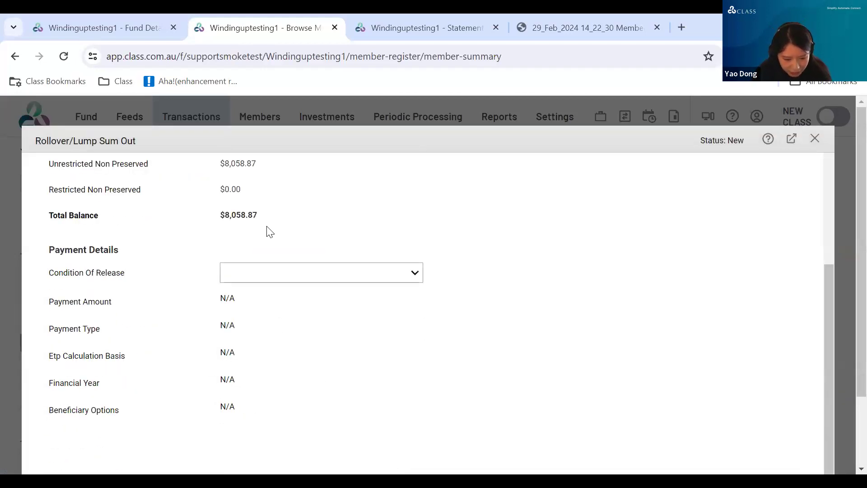
left_click(261, 311)
left_click(240, 302)
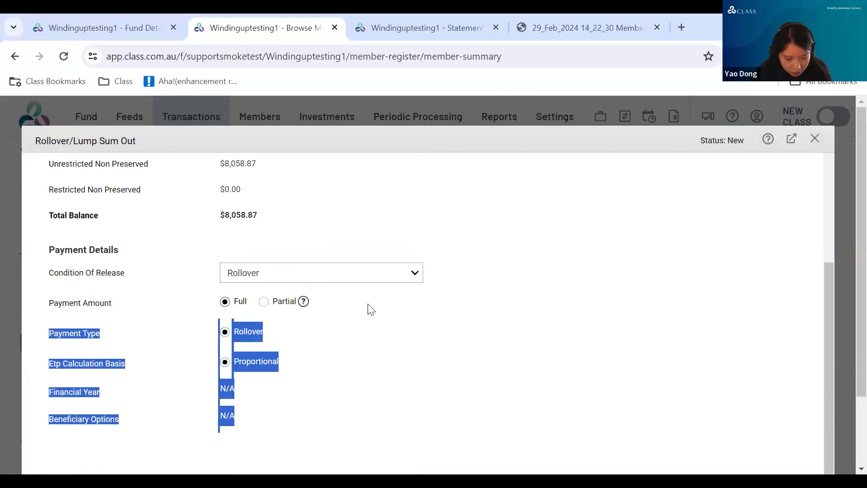
- Fill the required payee details of the second member's rollover with the placeholder value 1
scroll(367, 305, "up", 4)
left_click(149, 184)
left_click(300, 246)
type("1")
left_click(254, 321)
type("1")
left_click(256, 373)
type("1")
- Calculate the second member's payment details, submit the rollover despite the period update warning, and close the event
left_click(292, 182)
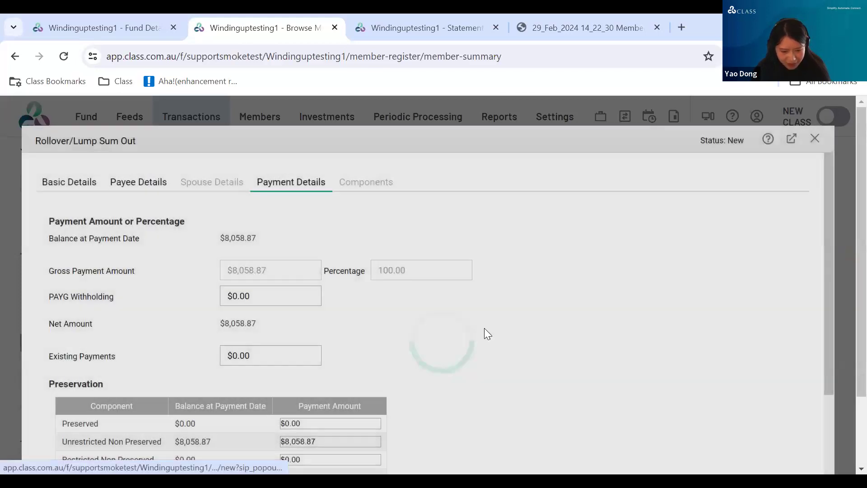
scroll(484, 328, "down", 6)
left_click(810, 433)
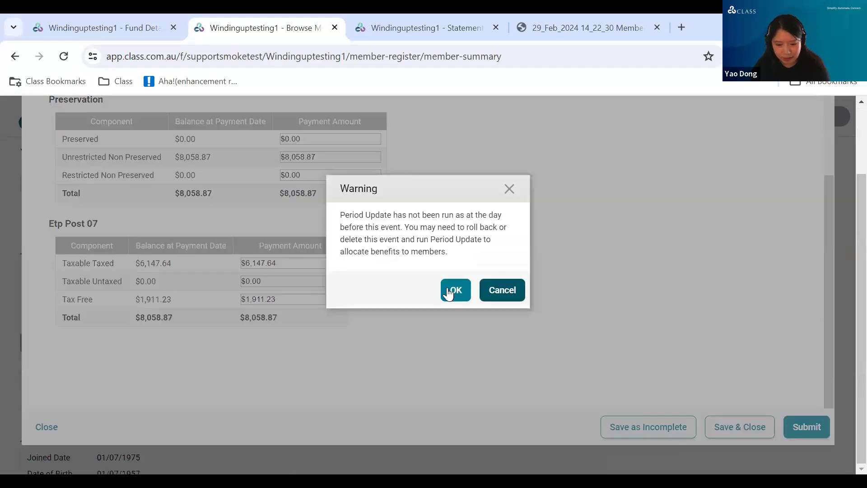
left_click(453, 290)
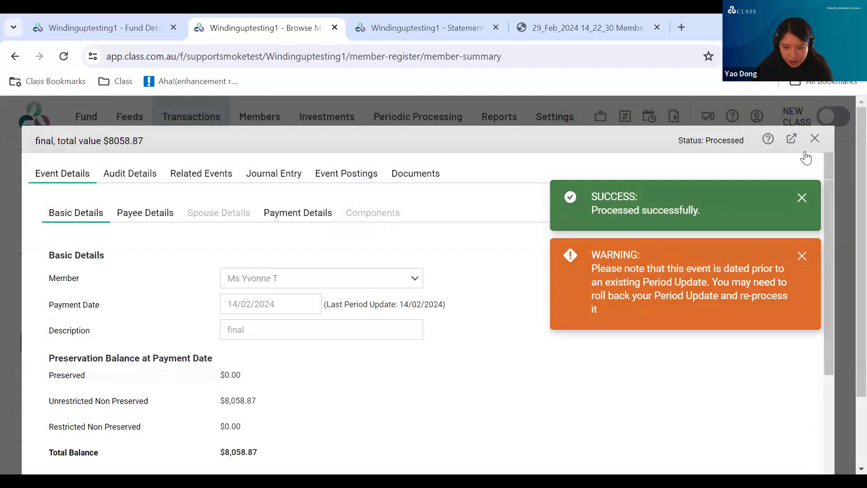
left_click(815, 139)
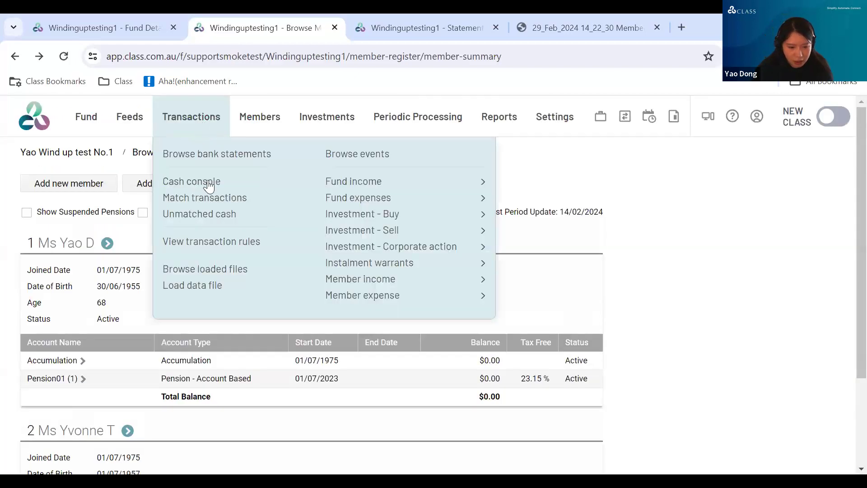
- Open transaction matching and match the two 14/02/2024 "Final benefit payment" cash withdrawals with each other
left_click(209, 199)
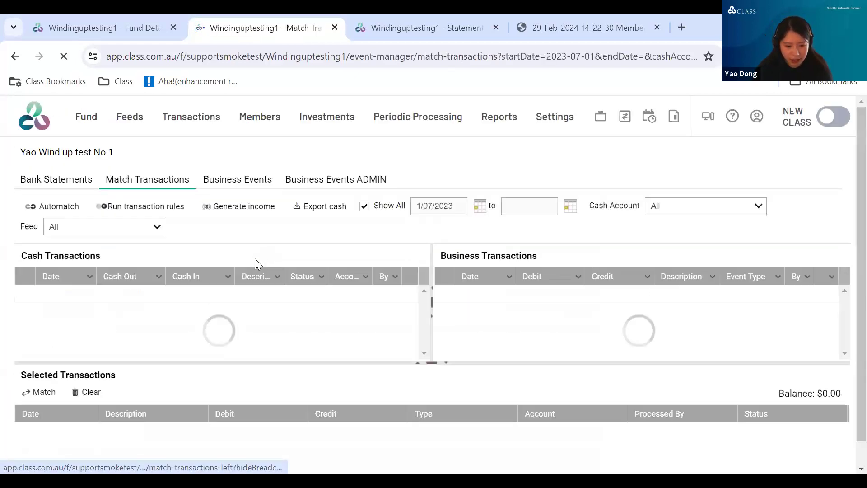
left_click(233, 294)
left_click(201, 316)
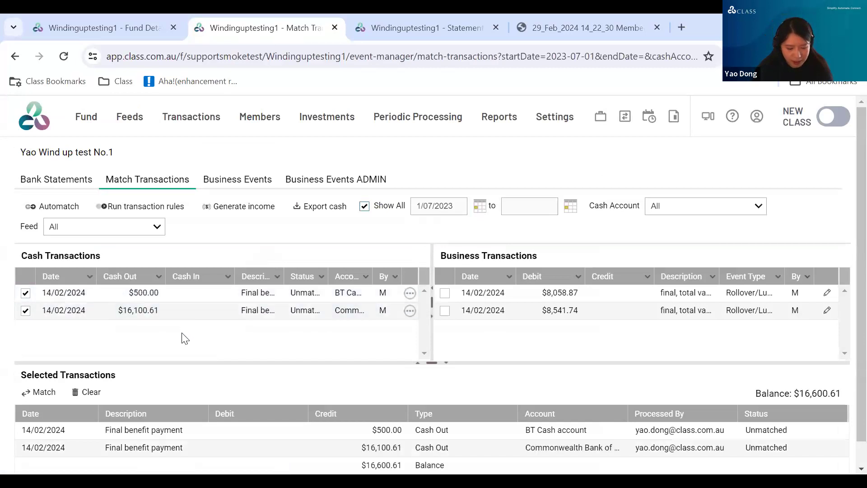
left_click(40, 392)
- Match the combined final benefit payment against both members' 14/02/2024 rollover/lump sum out transactions
left_click(162, 292)
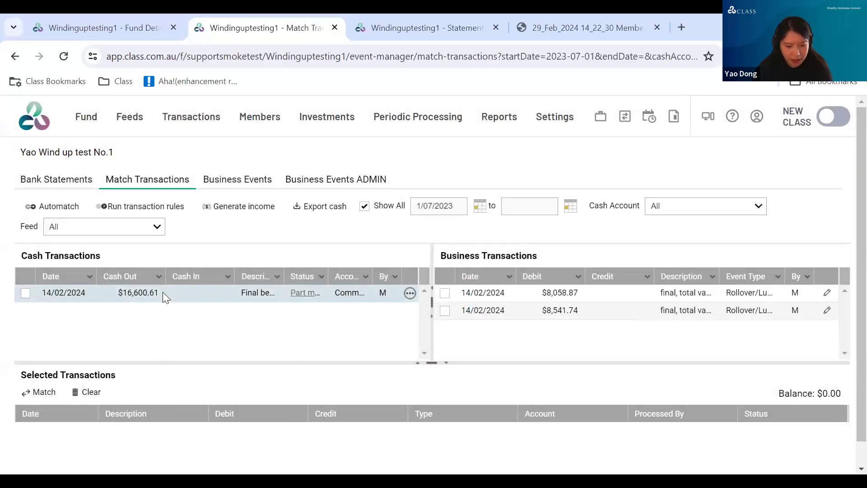
left_click(481, 292)
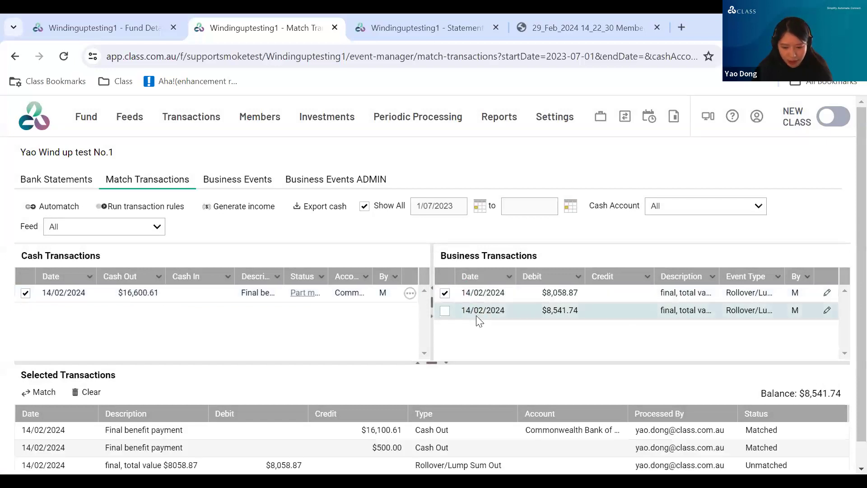
left_click(476, 313)
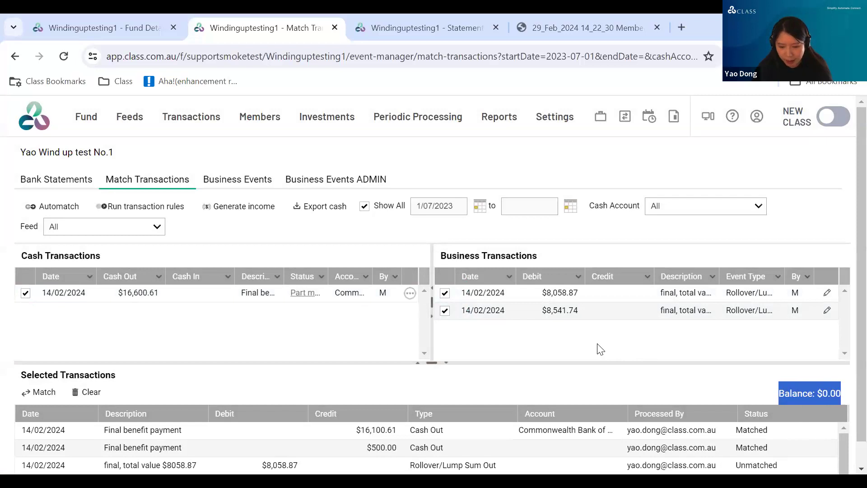
left_click(39, 392)
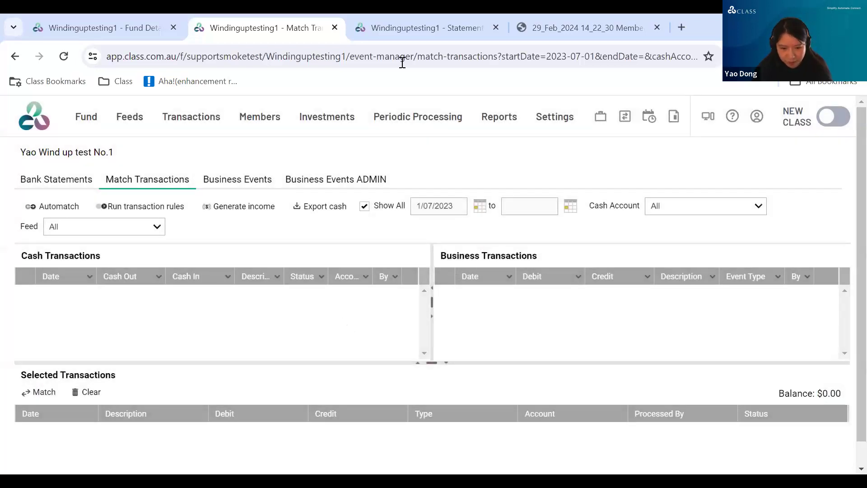
- Refresh the Statement of Financial Position for 01/07/2023 to 14/02/2024 and collapse Income Tax Payable to check the closing balances
left_click(434, 37)
left_click(382, 219)
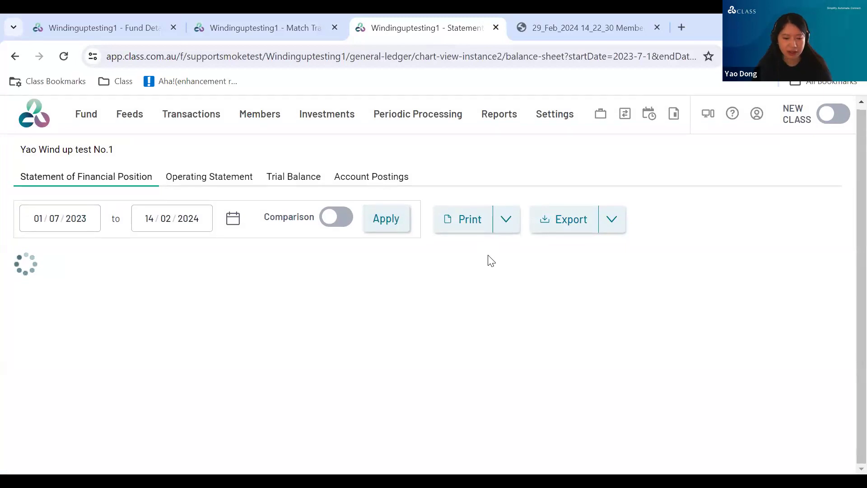
scroll(28, 343, "down", 2)
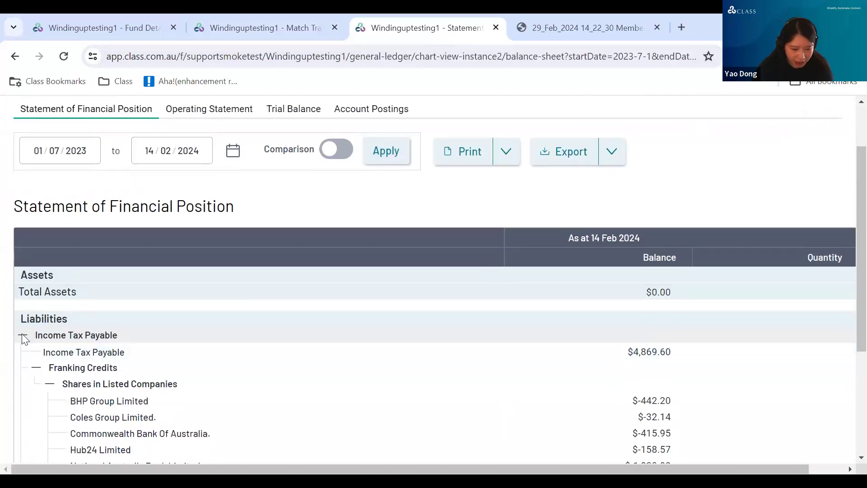
left_click(22, 333)
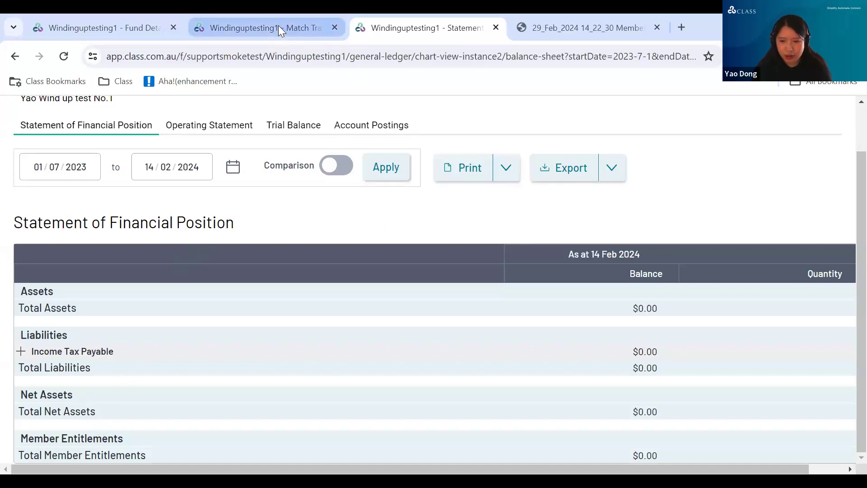
- Group the fund's business events by Type and expand the Rollover/Lump Sum Out group
mouse_move(278, 28)
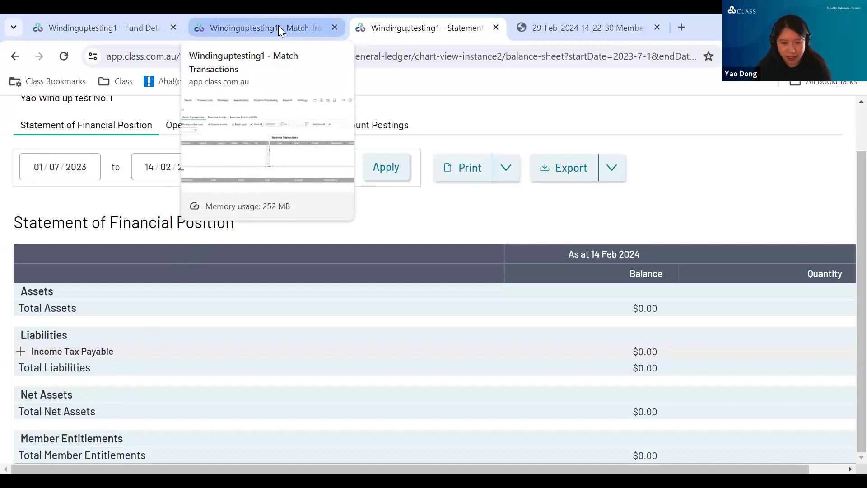
left_click(278, 27)
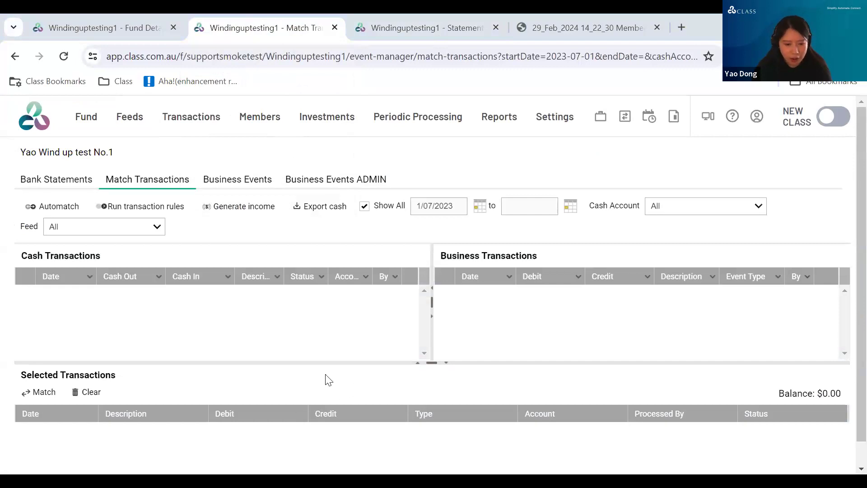
left_click(244, 182)
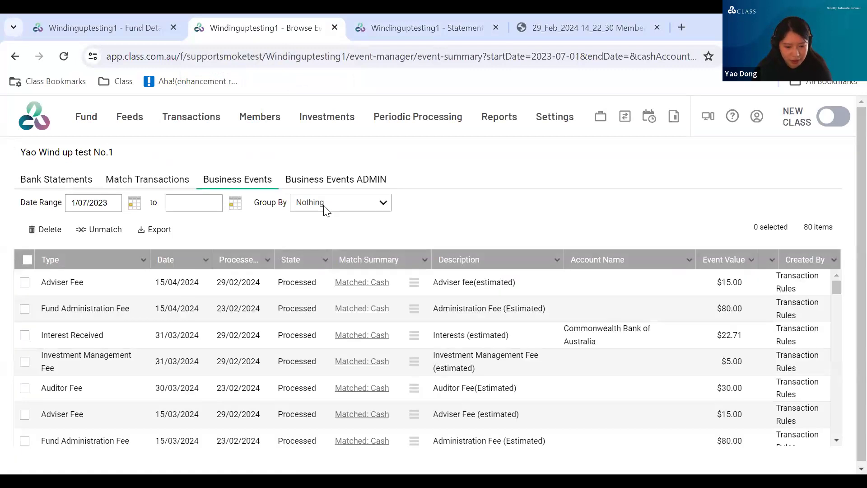
mouse_move(170, 122)
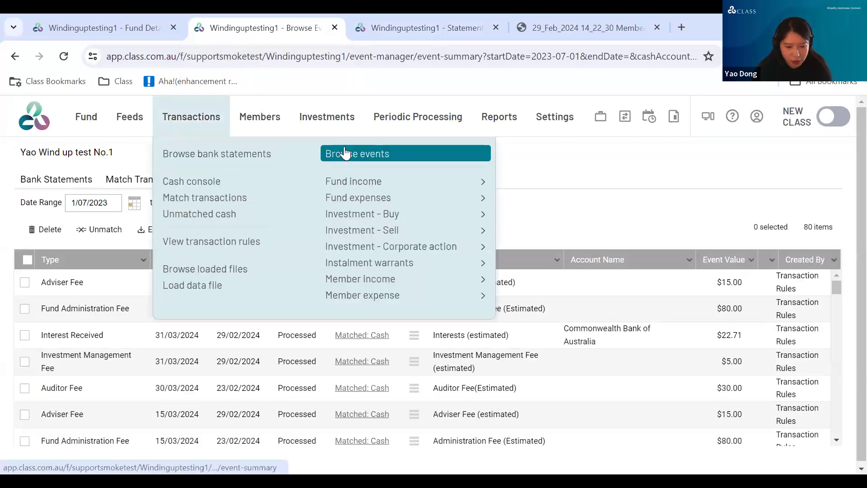
left_click(381, 205)
left_click(325, 233)
scroll(183, 390, "down", 3)
left_click(142, 445)
scroll(291, 381, "down", 2)
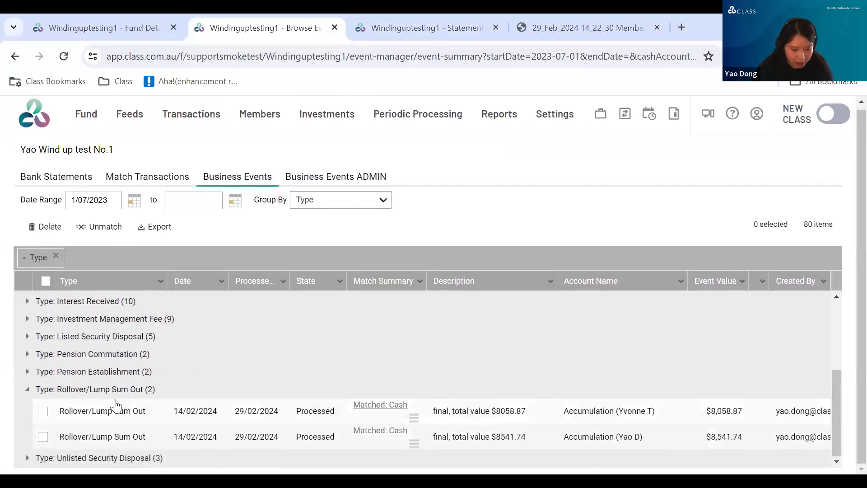
- Open the second member's final rollover event, review its payment details and statement option, and close it
left_click(480, 415)
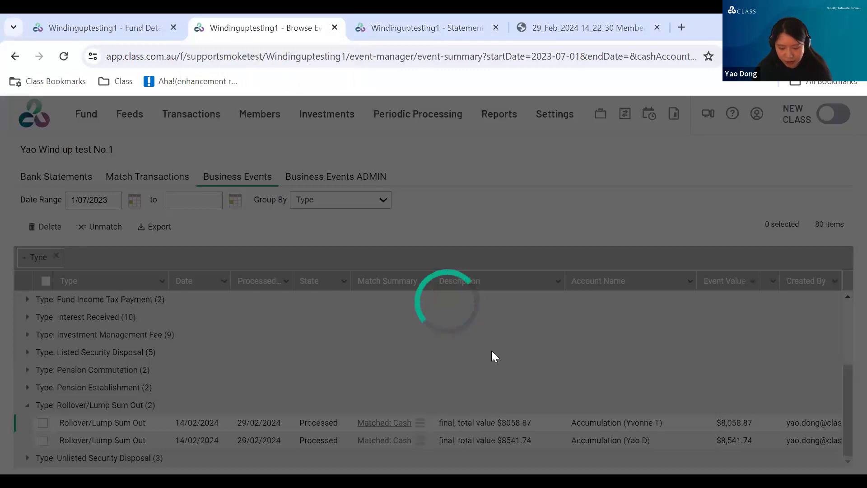
scroll(775, 363, "down", 5)
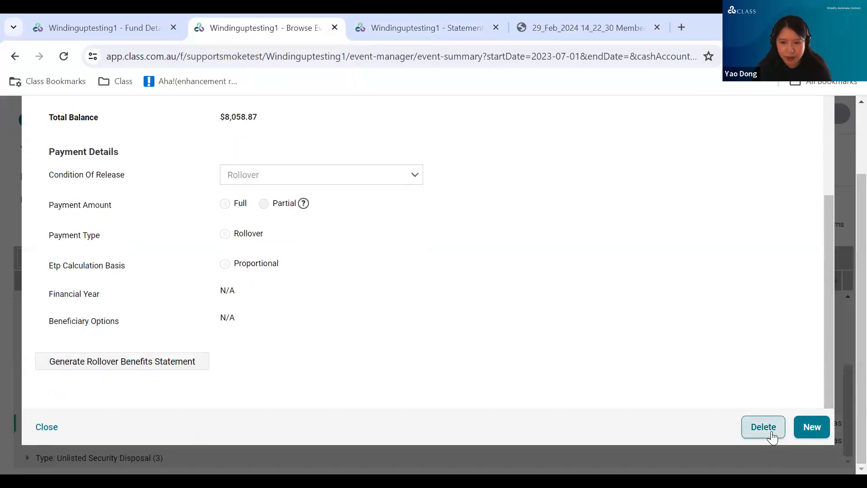
scroll(520, 294, "up", 5)
scroll(510, 295, "up", 5)
left_click(815, 138)
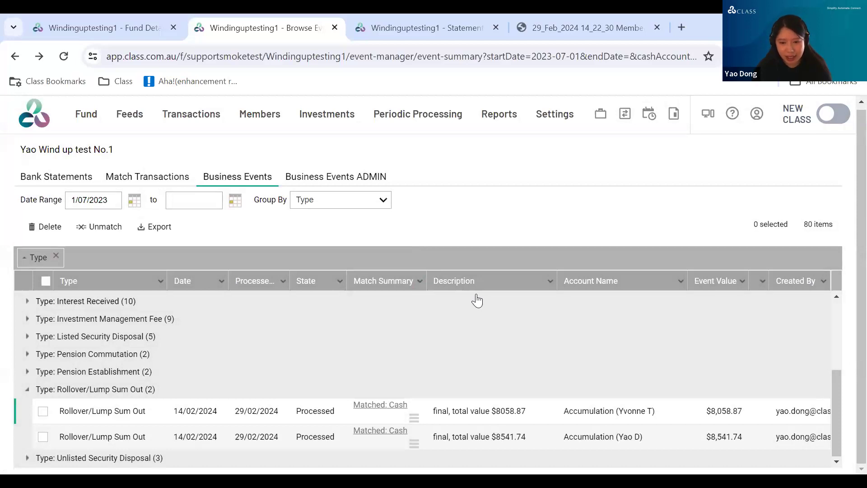
- Open the fund details to review the fund's end date, and switch to the presentation slides
scroll(176, 146, "up", 1)
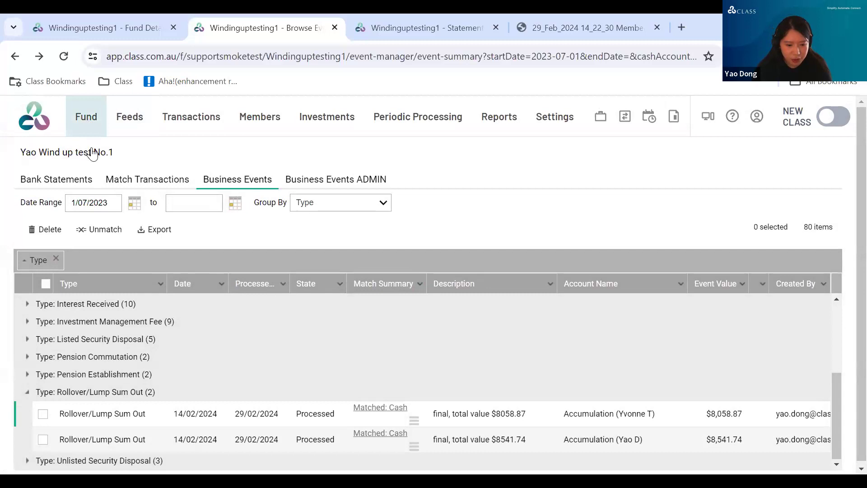
mouse_move(87, 118)
left_click(96, 168)
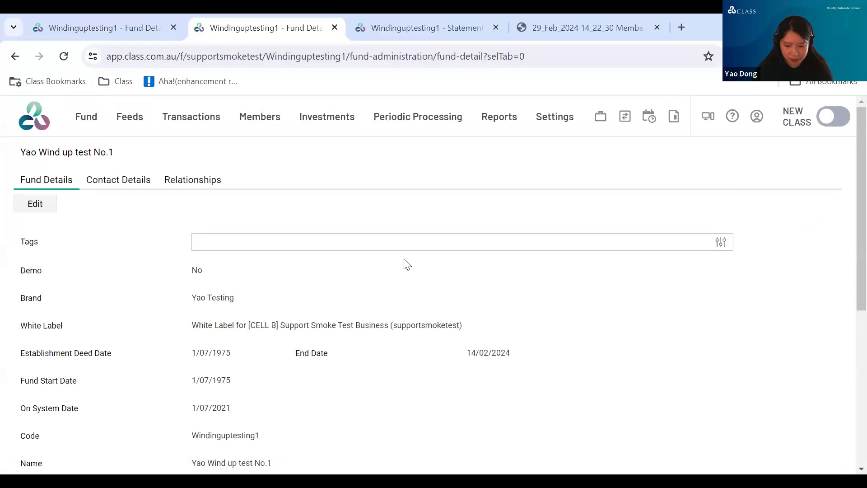
key("alt+Tab")
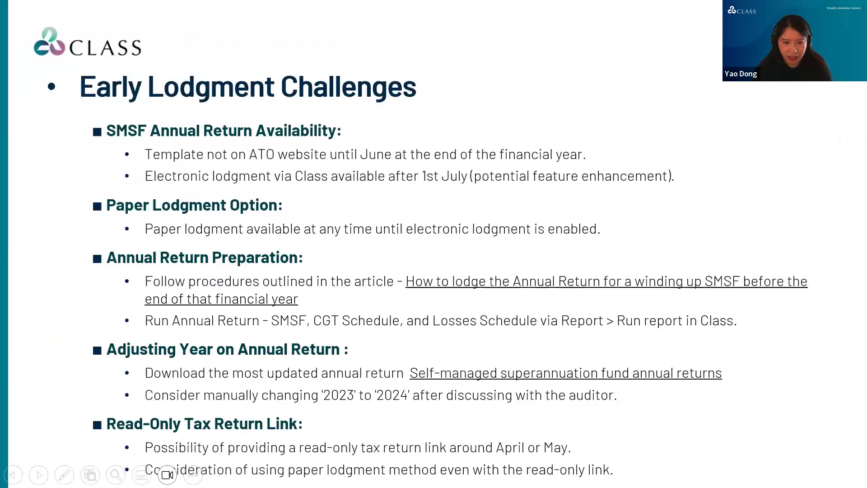